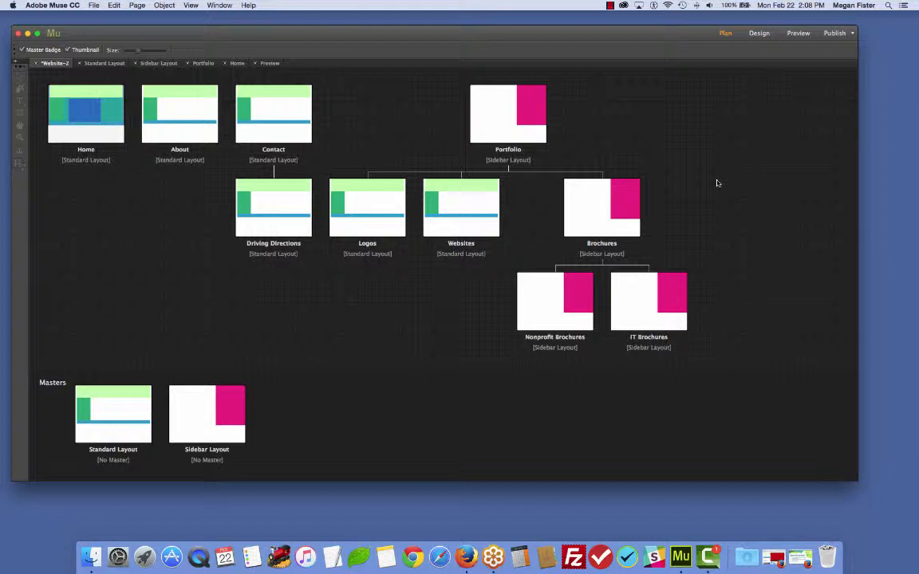
- Open the Home page from the site plan for editing
mouse_move(96, 124)
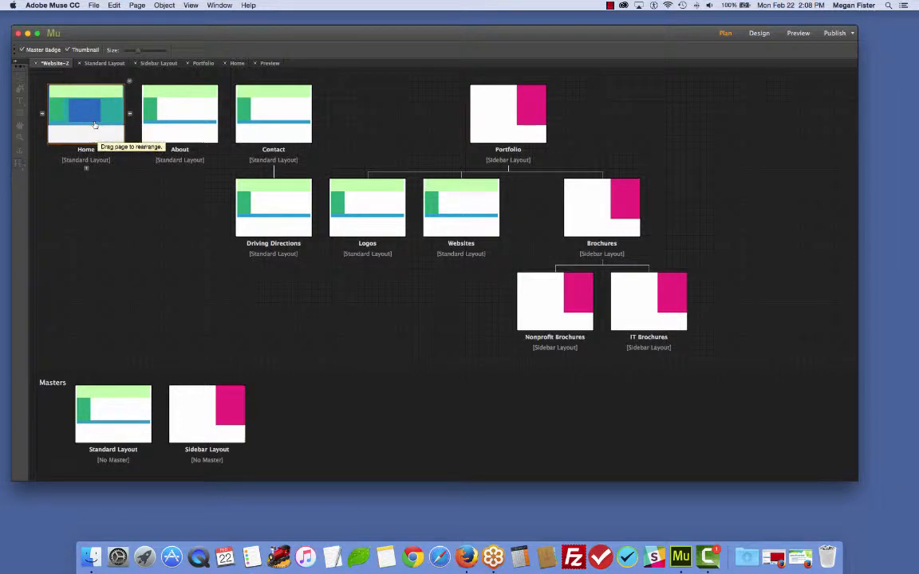
double_click(95, 125)
- Delete the blue placeholder rectangle from the Home page's content area
left_click(400, 247)
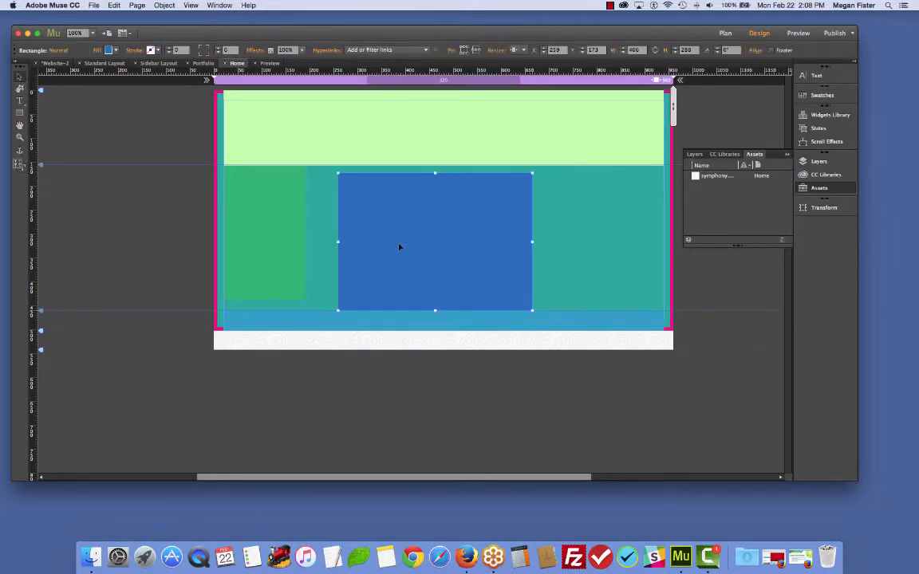
key("Delete")
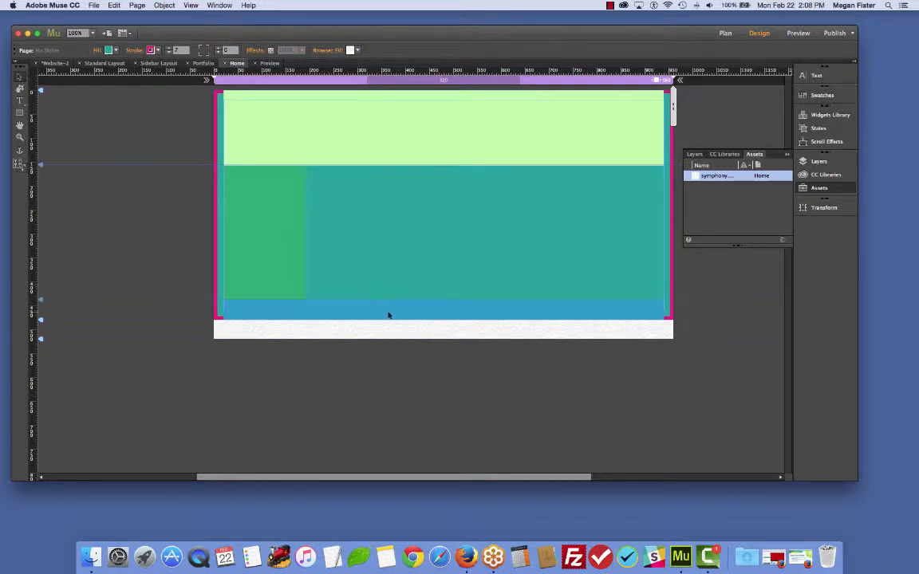
key("super+z")
left_click_drag(438, 290, 441, 345)
left_click_drag(412, 298, 405, 244)
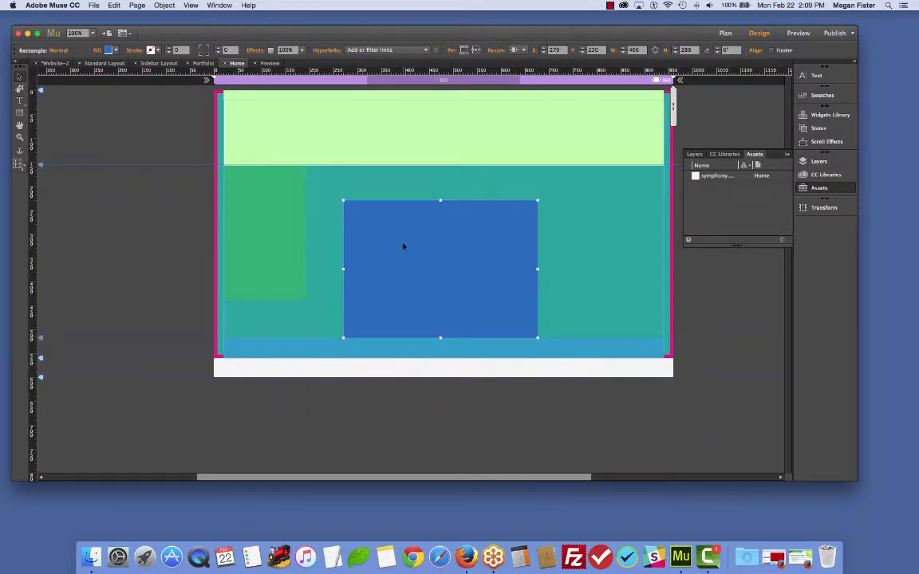
right_click(404, 244)
left_click(384, 290)
key("Delete")
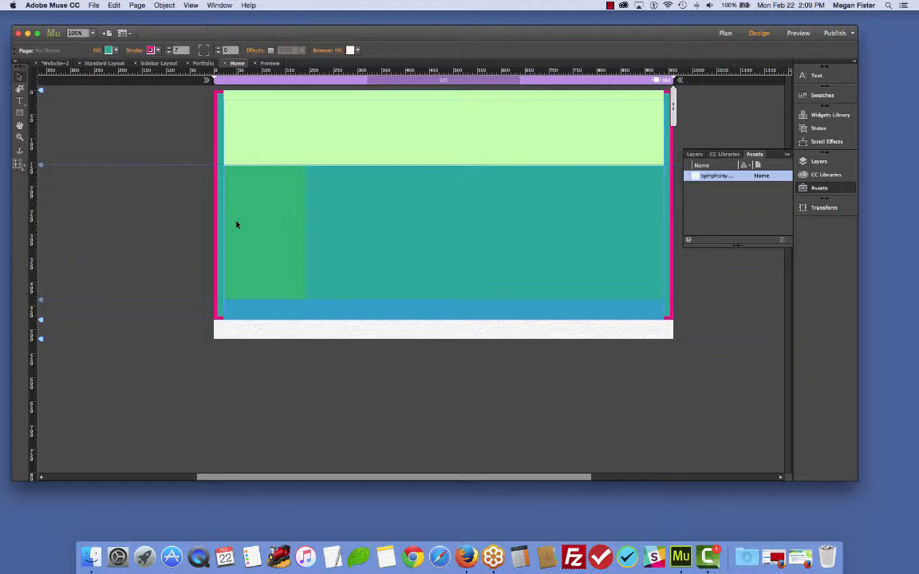
- Place the front-hero.jpg image from the assets folder
left_click(93, 6)
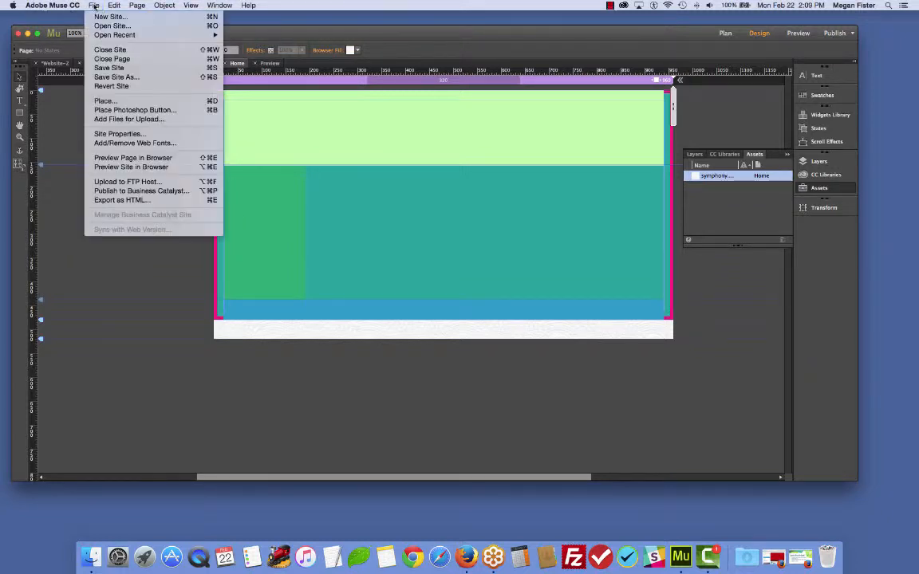
left_click(103, 101)
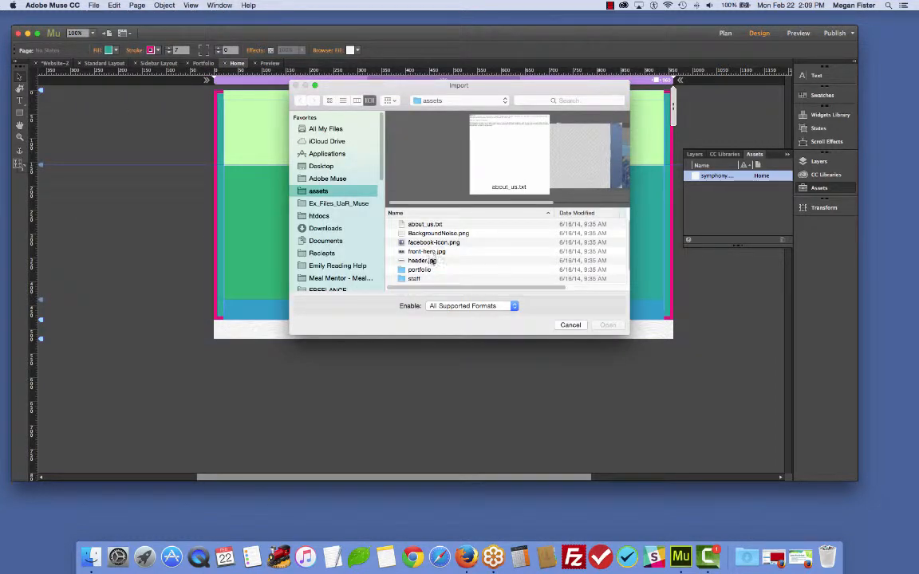
scroll(441, 251, "down", 3)
scroll(442, 277, "up", 1)
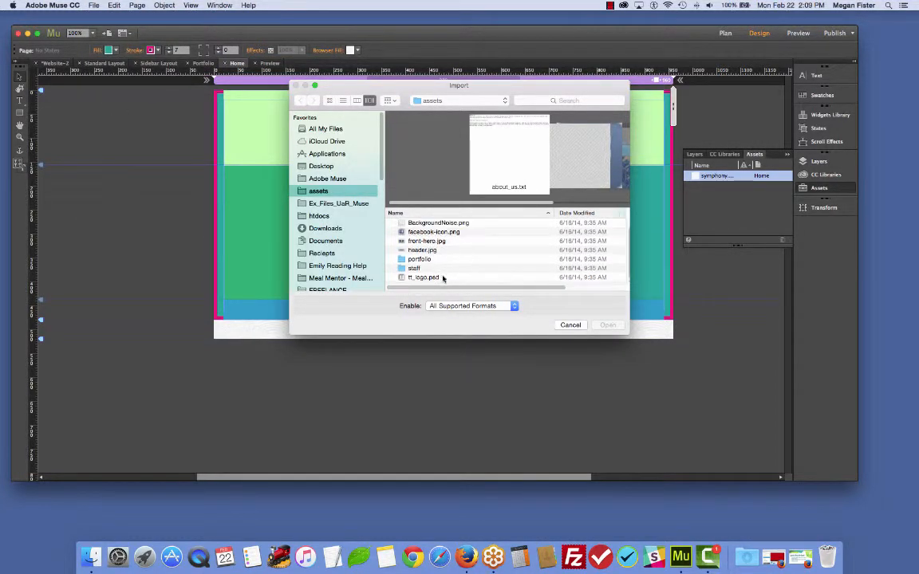
left_click(419, 241)
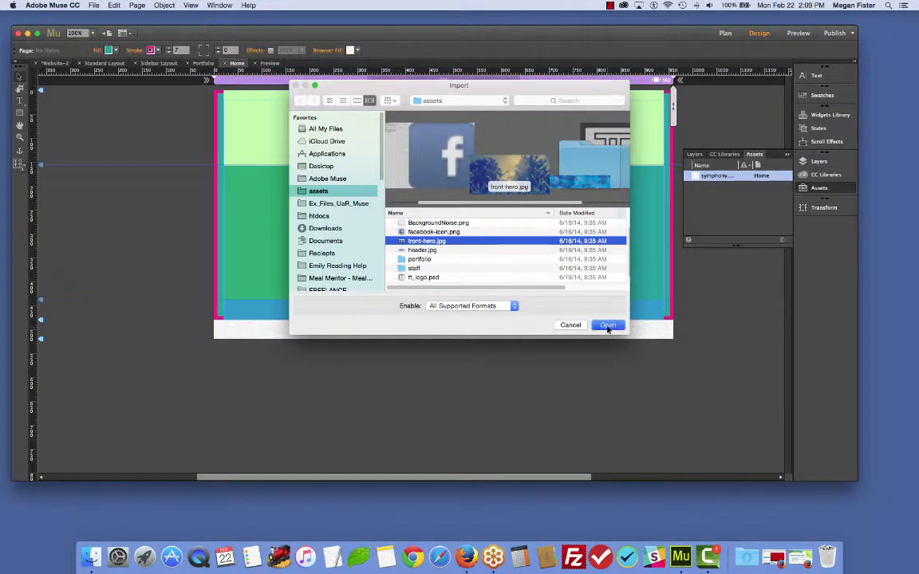
left_click(607, 325)
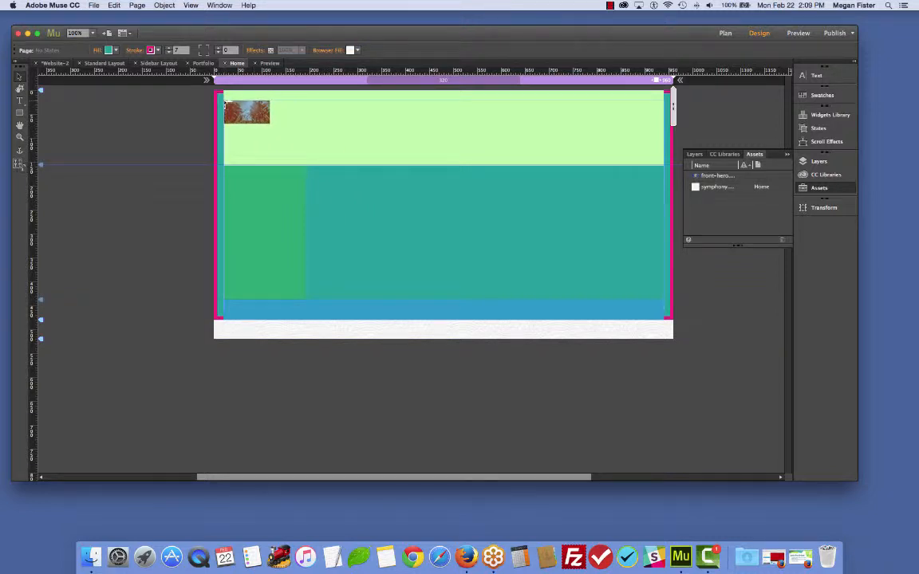
- Draw the placed image frame at about 747 × 378 px over the page's header and content area
left_click(223, 100)
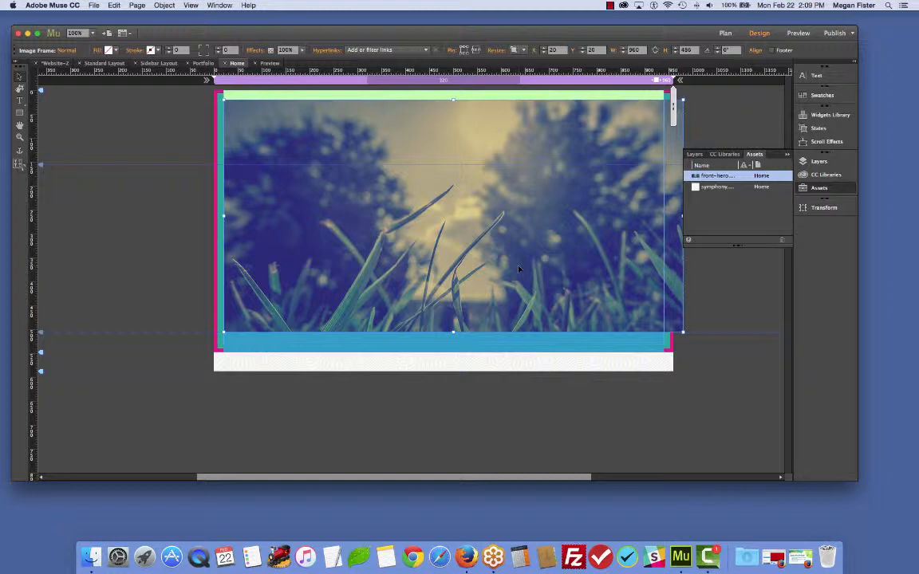
key("super+z")
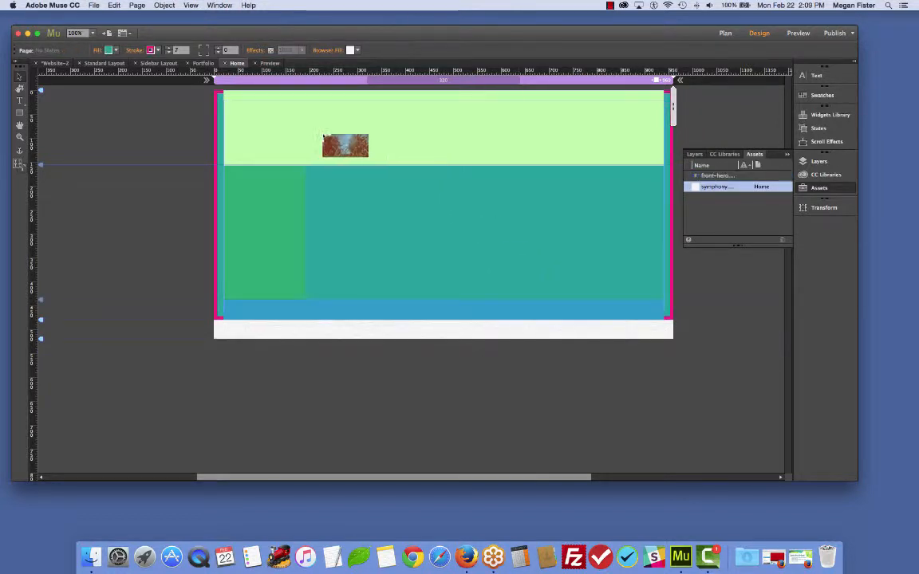
left_click(225, 101)
left_click_drag(255, 144, 496, 246)
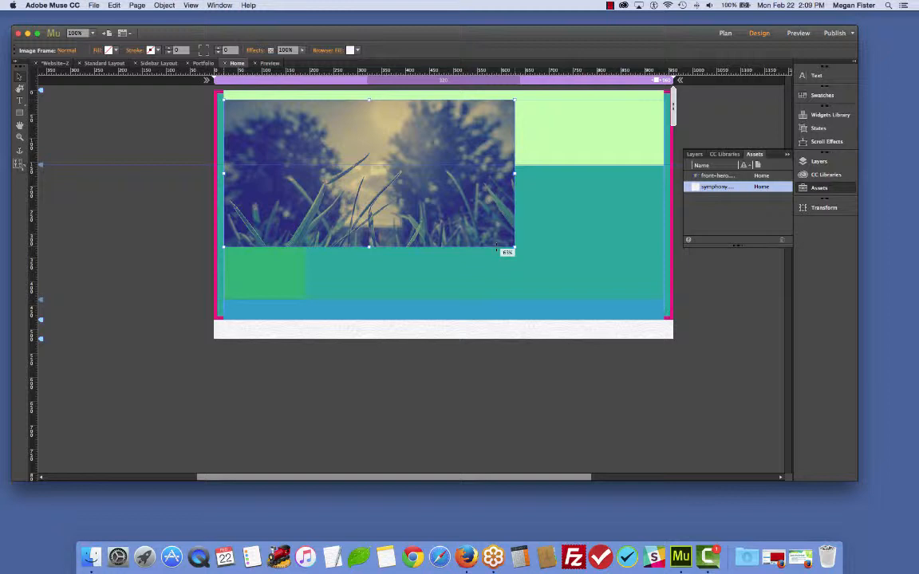
left_click_drag(496, 246, 591, 291)
left_click_drag(534, 252, 551, 254)
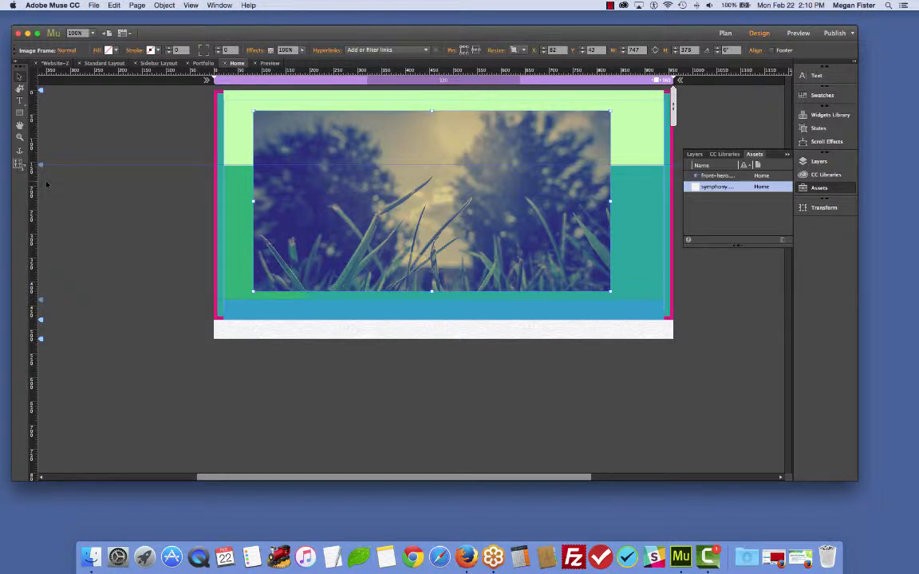
left_click(100, 188)
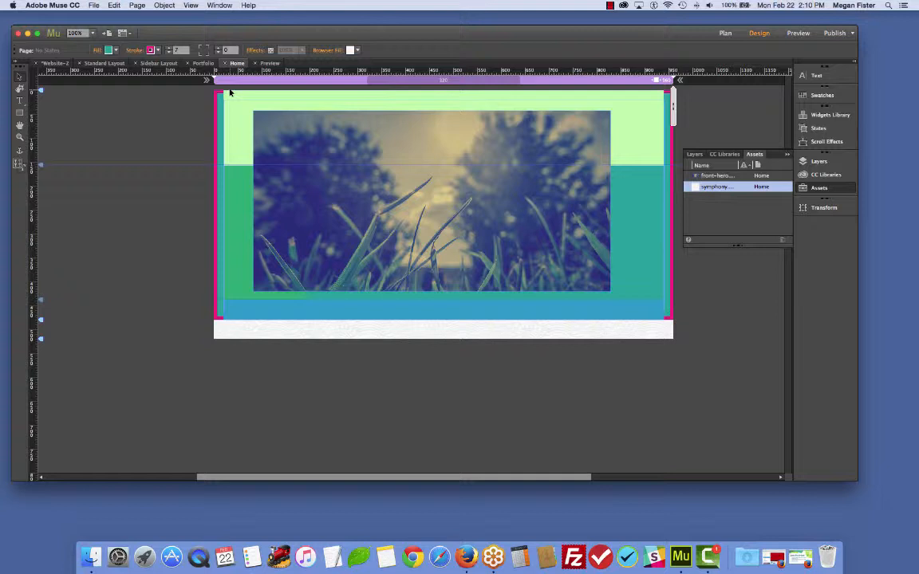
- Examine how the front-hero asset in the Assets panel relates to the image on the page
left_click(787, 155)
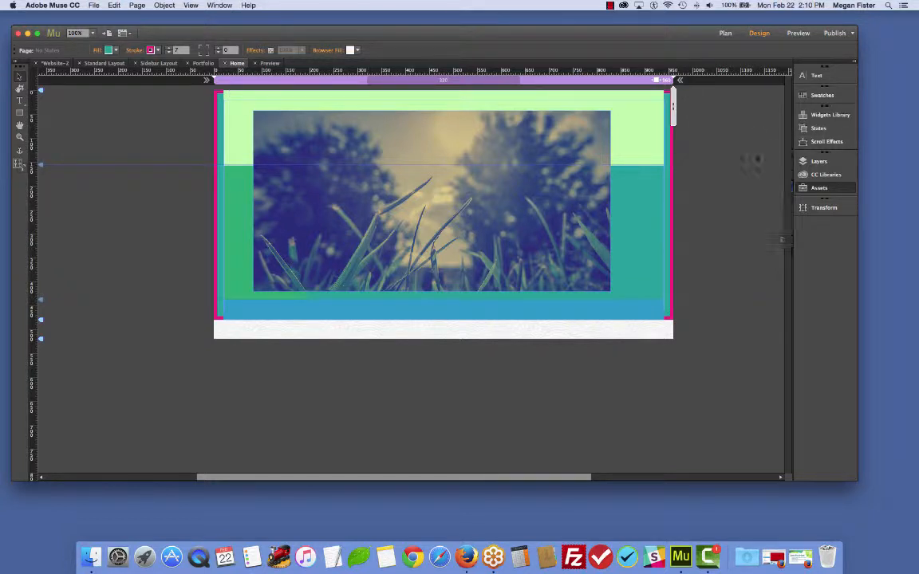
left_click(821, 188)
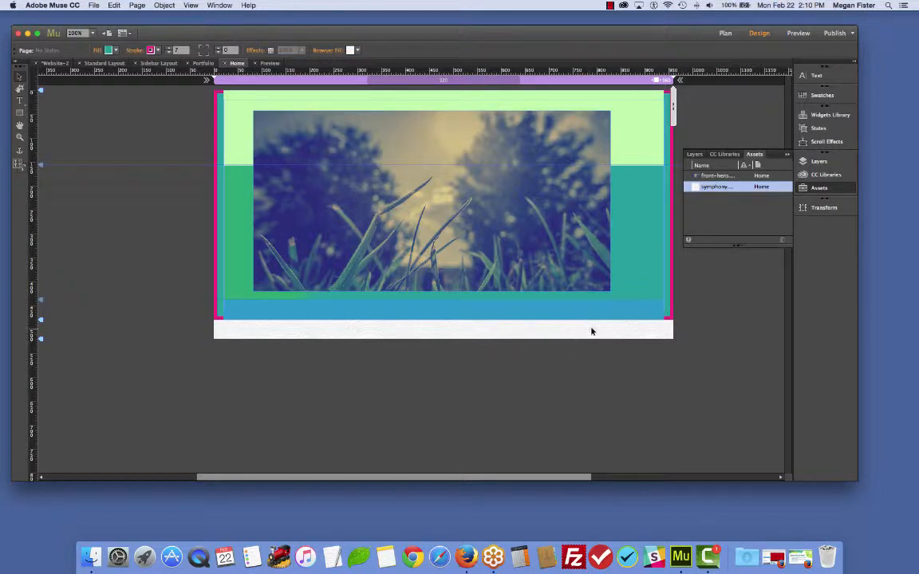
left_click(712, 176)
left_click(596, 166)
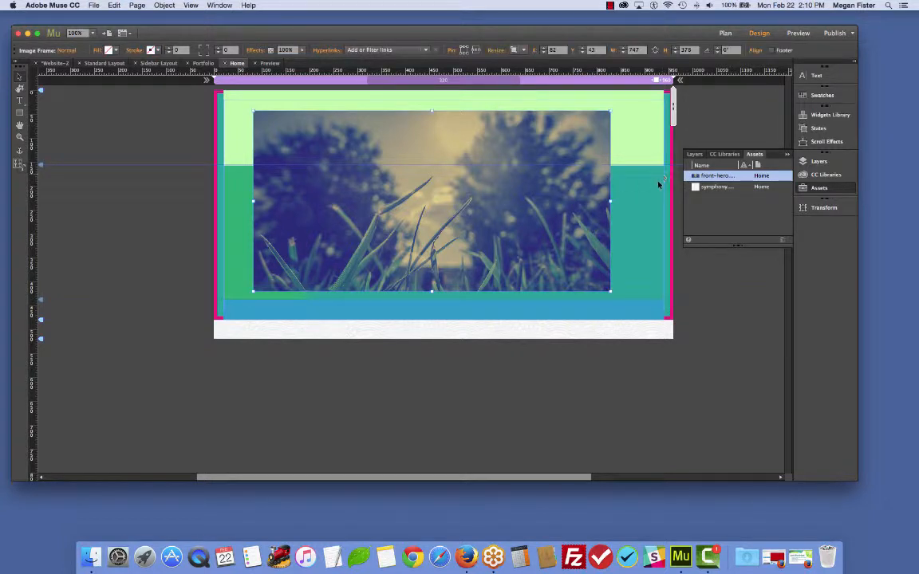
left_click(635, 330)
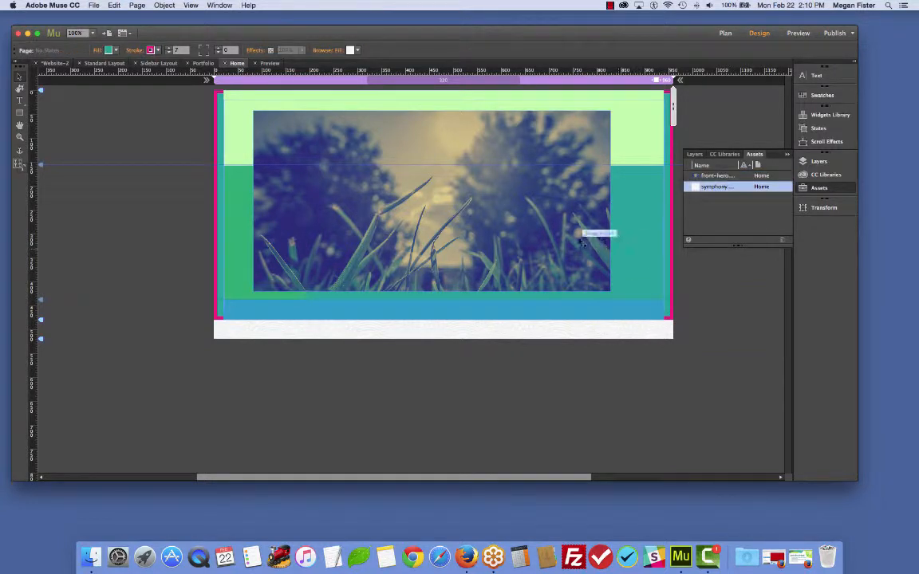
left_click(579, 237)
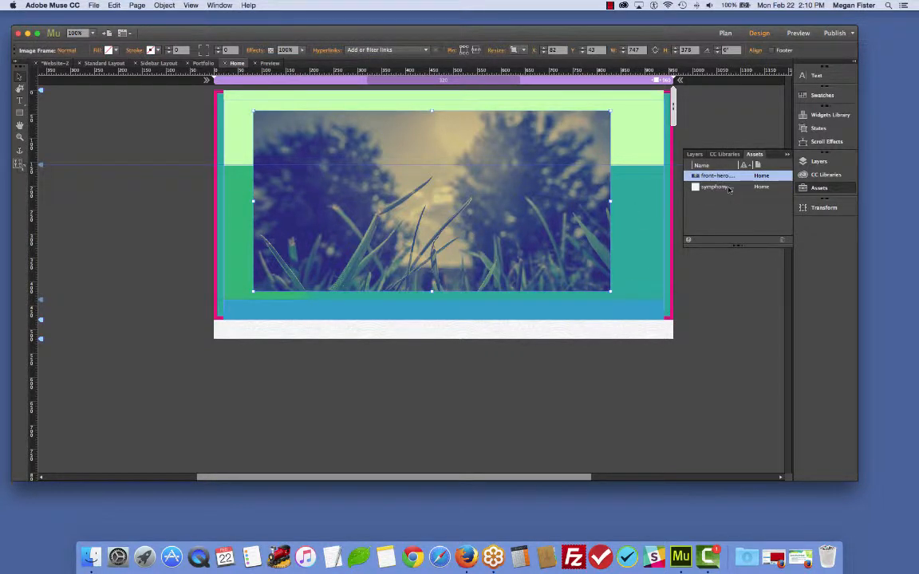
left_click(600, 332)
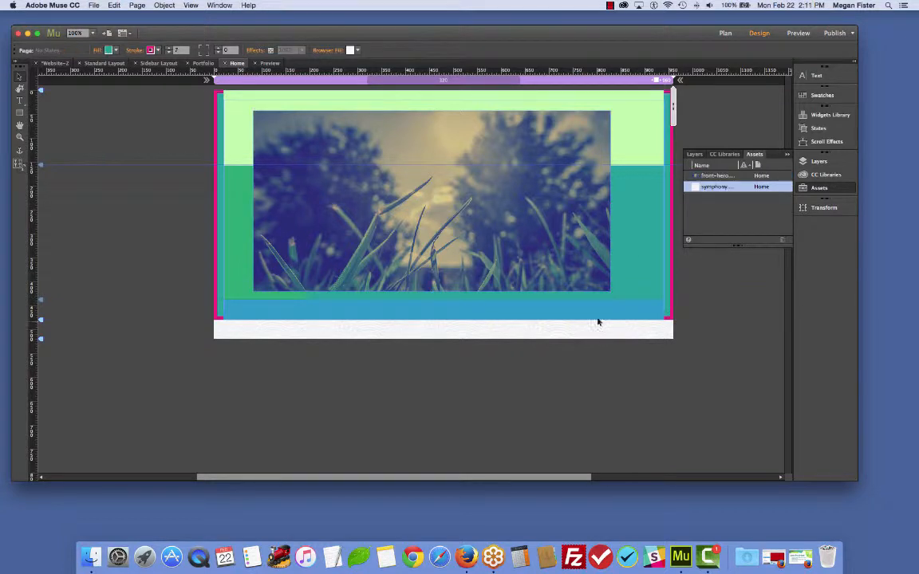
left_click(551, 252)
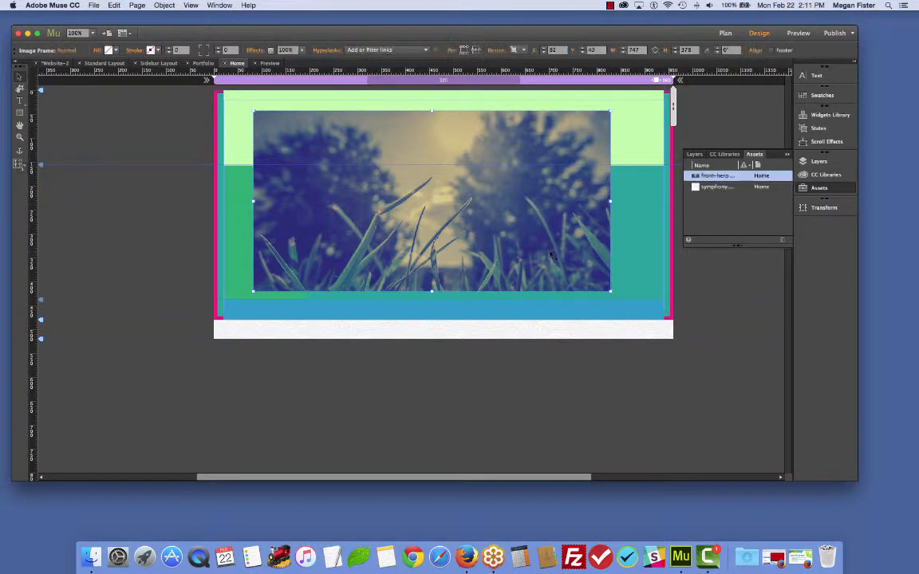
- Set the front-hero image's tooltip to "This is a tooltip." and alternative text to "SEO and Accessibility Purposes."
right_click(728, 177)
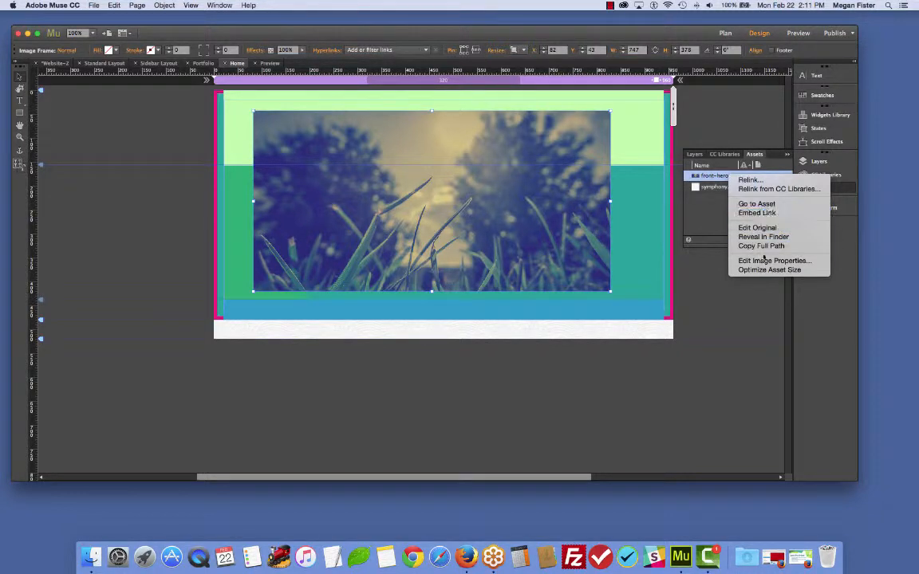
left_click(774, 261)
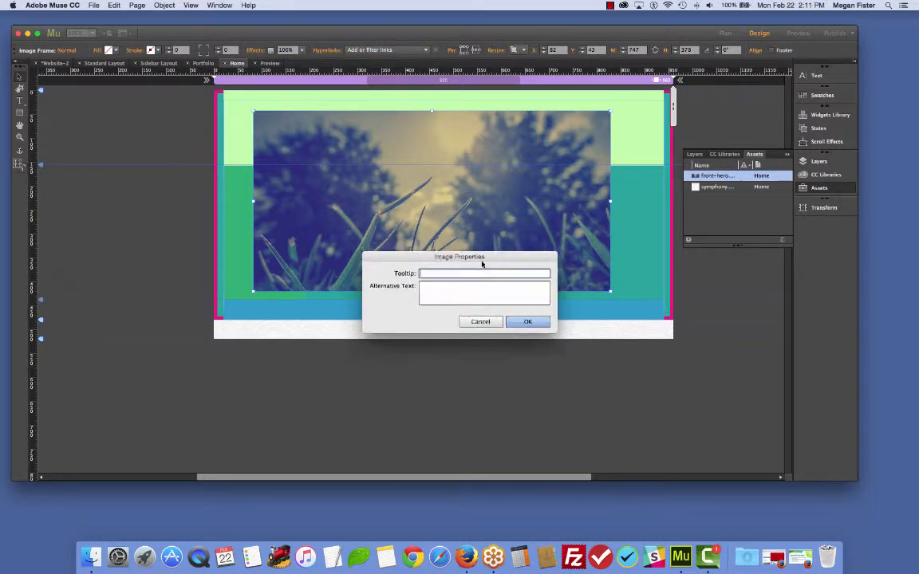
left_click_drag(482, 263, 469, 293)
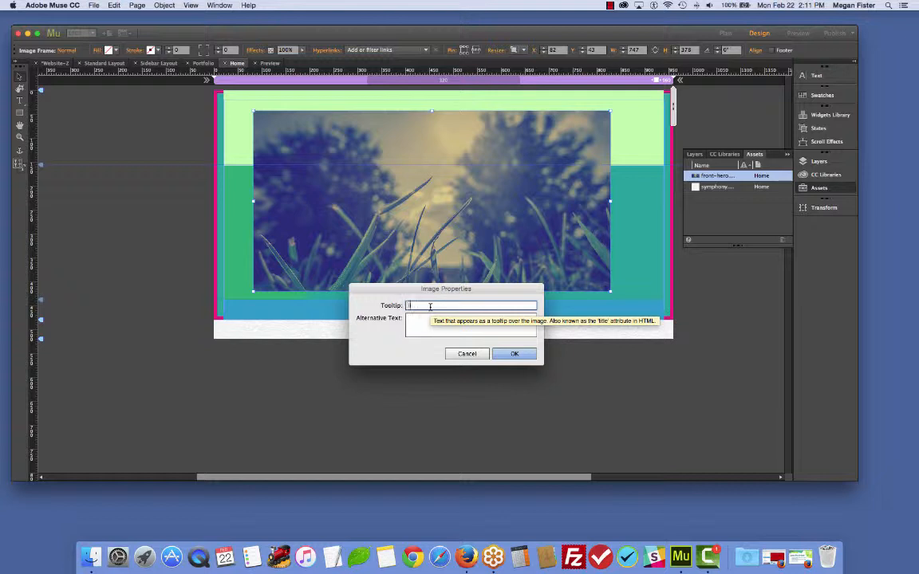
type("This is a tooltip")
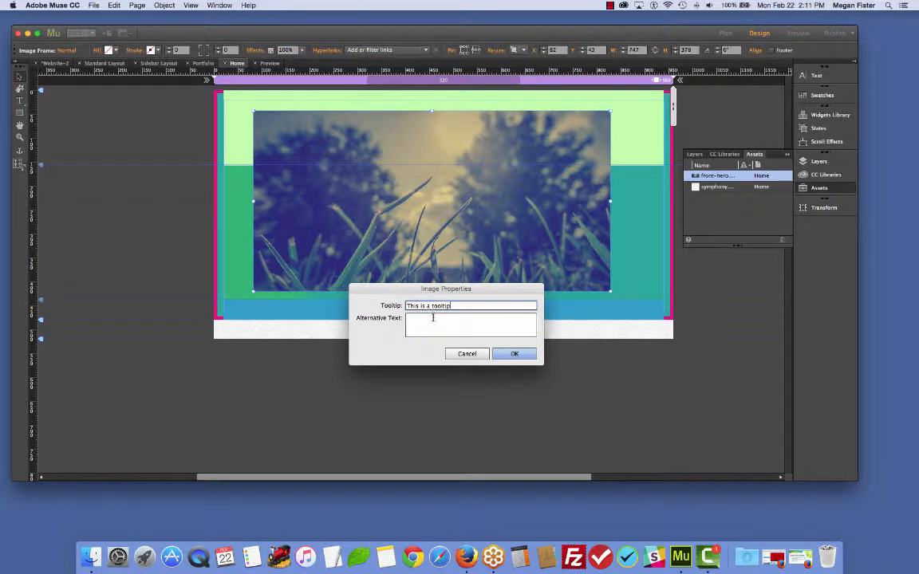
type(".")
left_click(441, 330)
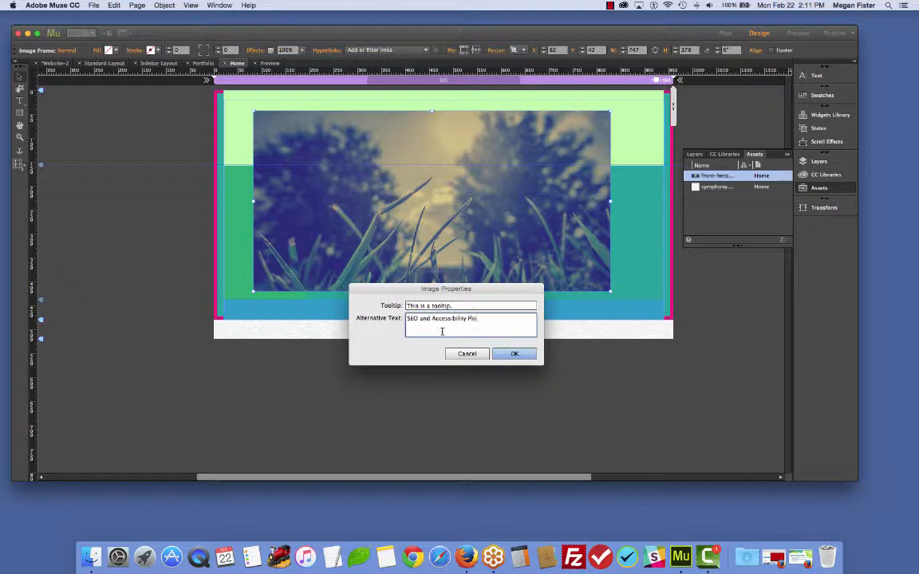
type("SEO and Accessibility Purposes.")
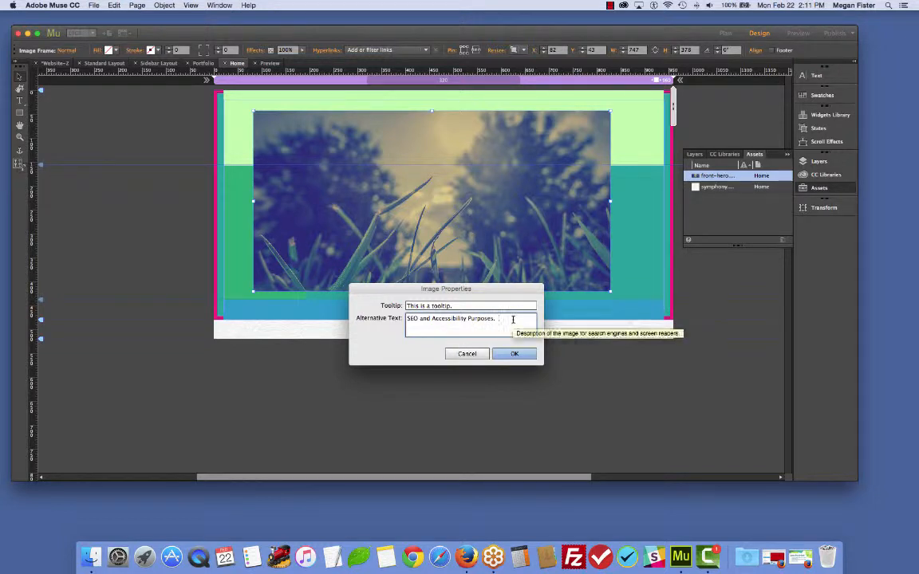
left_click(517, 353)
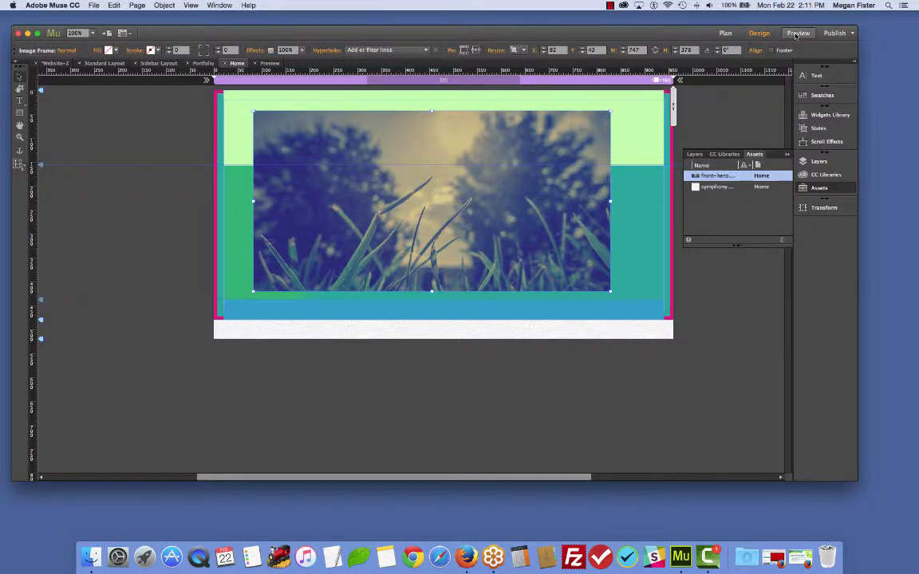
- Preview the Home page and return to Design view
left_click(797, 33)
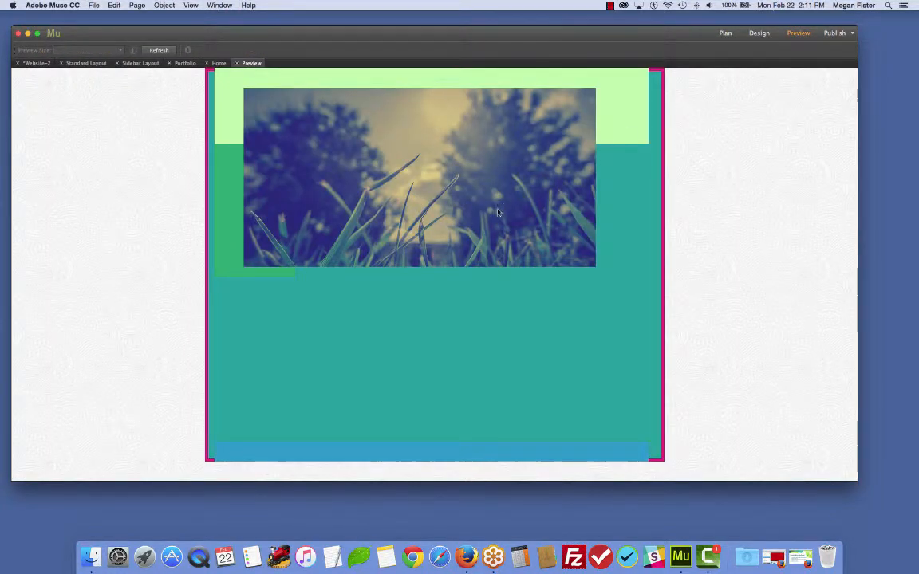
mouse_move(487, 208)
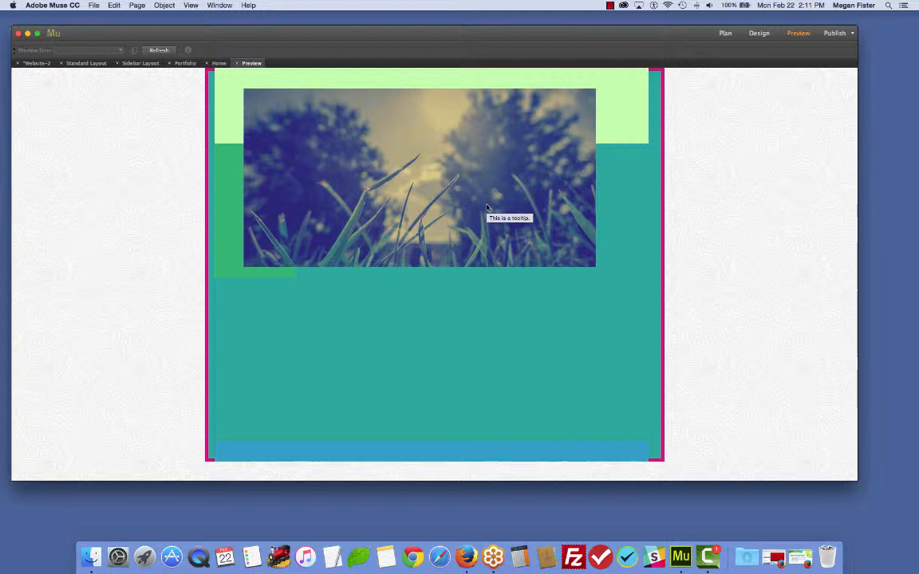
left_click(755, 33)
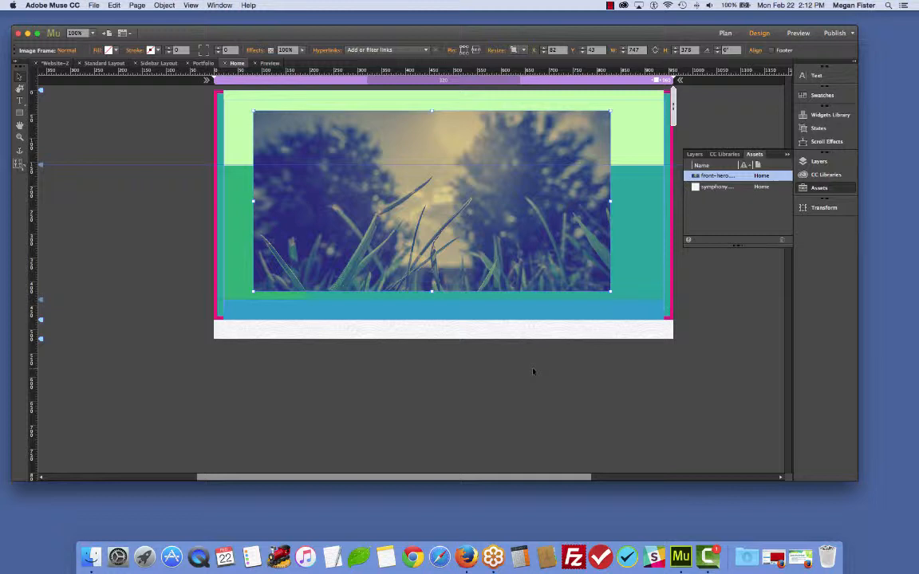
- Embed and then unembed the front-hero asset's link
right_click(719, 176)
left_click(722, 208)
right_click(727, 179)
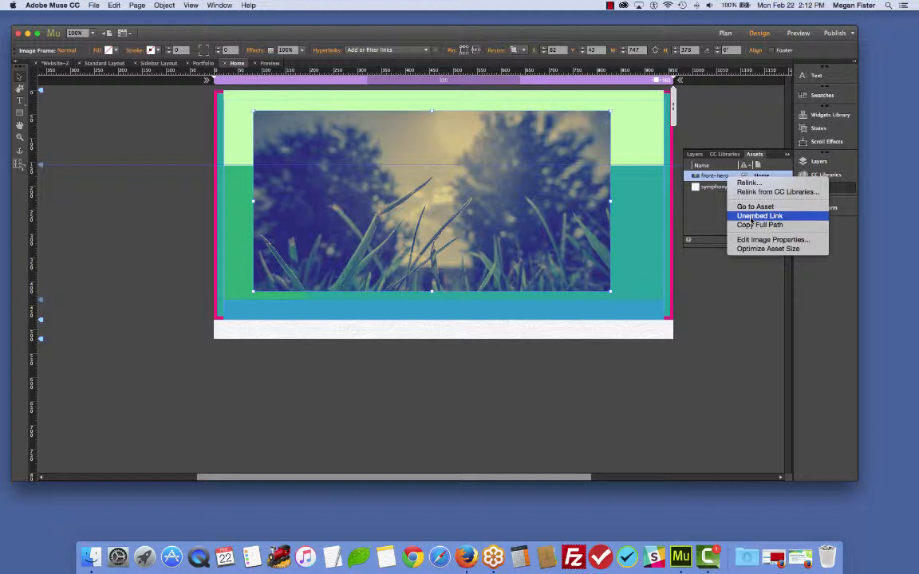
left_click(751, 216)
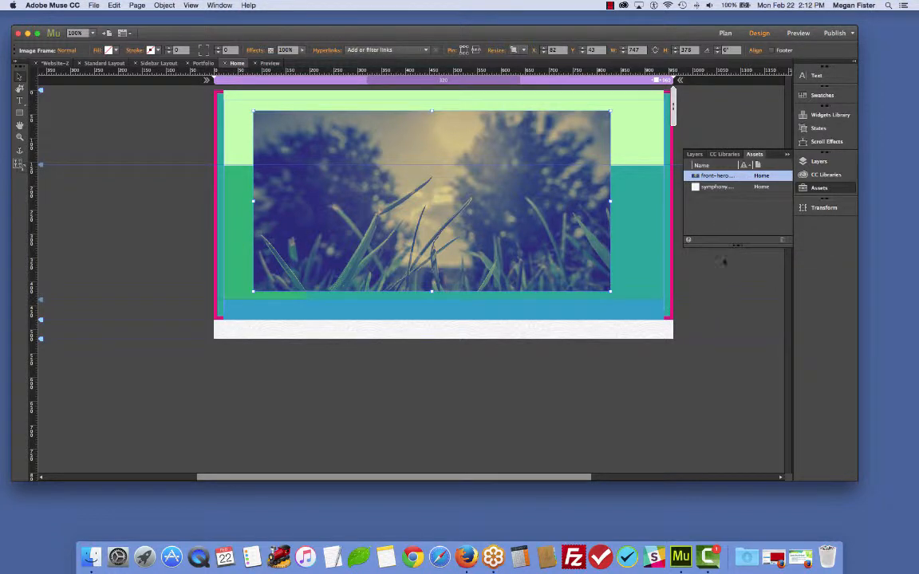
- Embed the front-hero asset's link once more and unembed it again
right_click(734, 177)
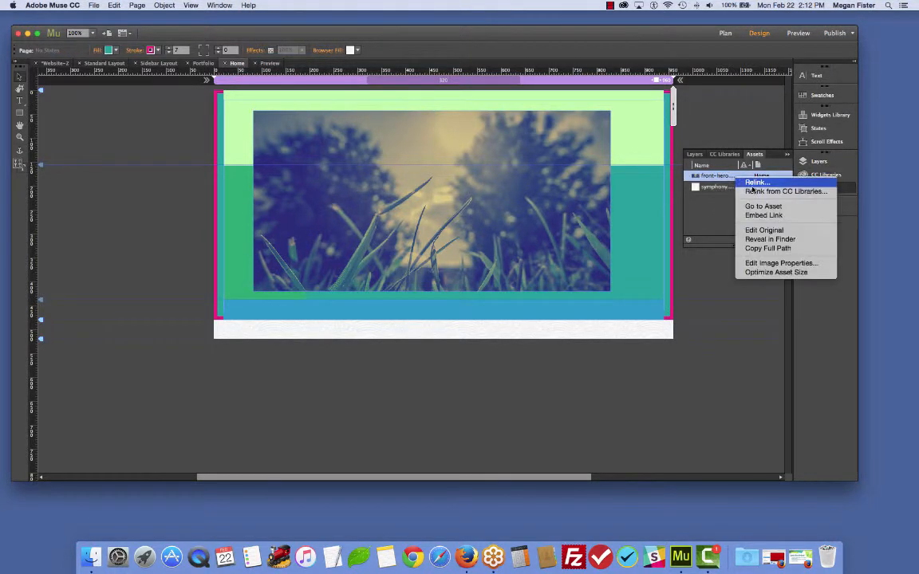
left_click(751, 216)
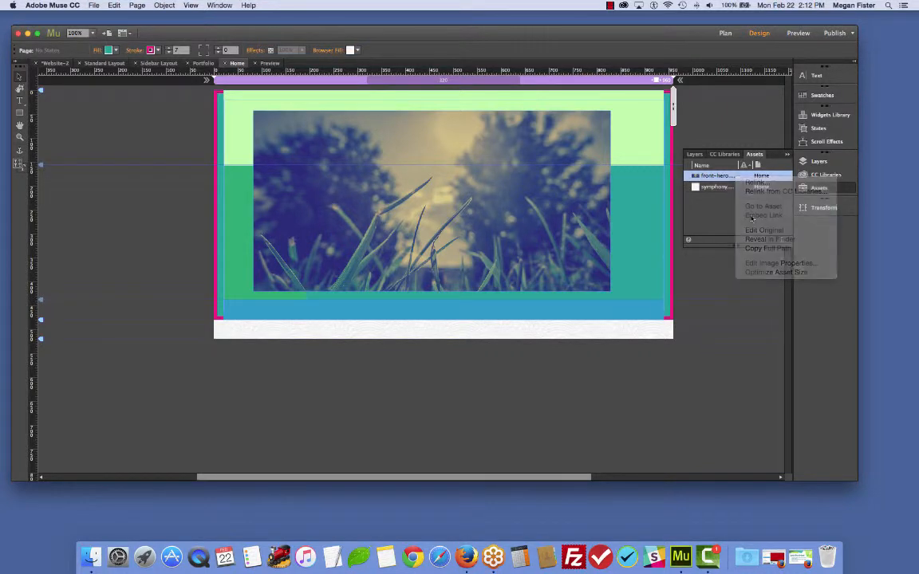
mouse_move(746, 177)
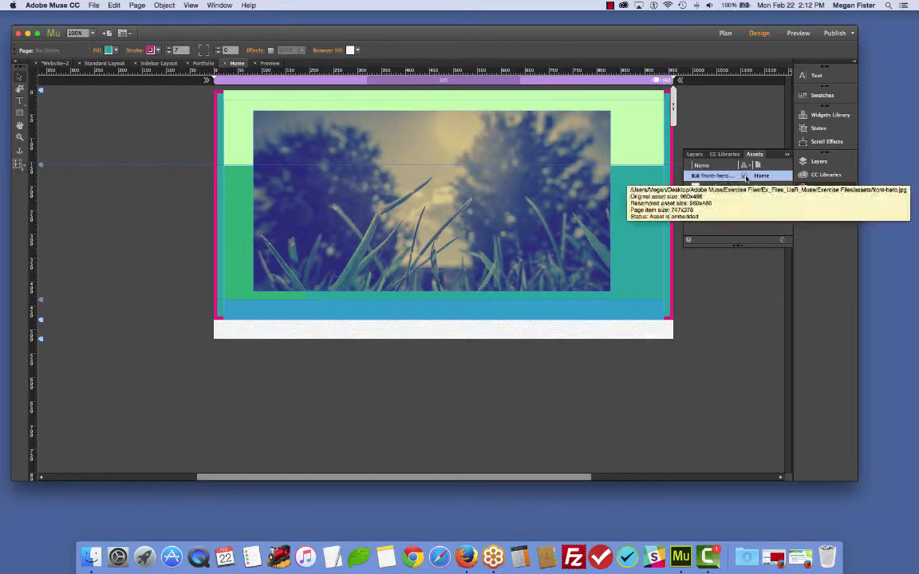
right_click(746, 177)
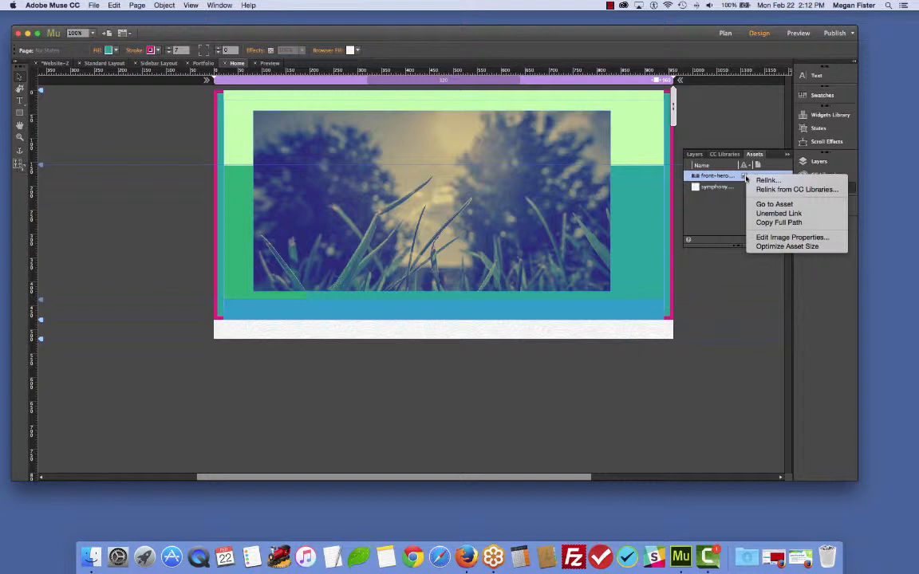
left_click(766, 213)
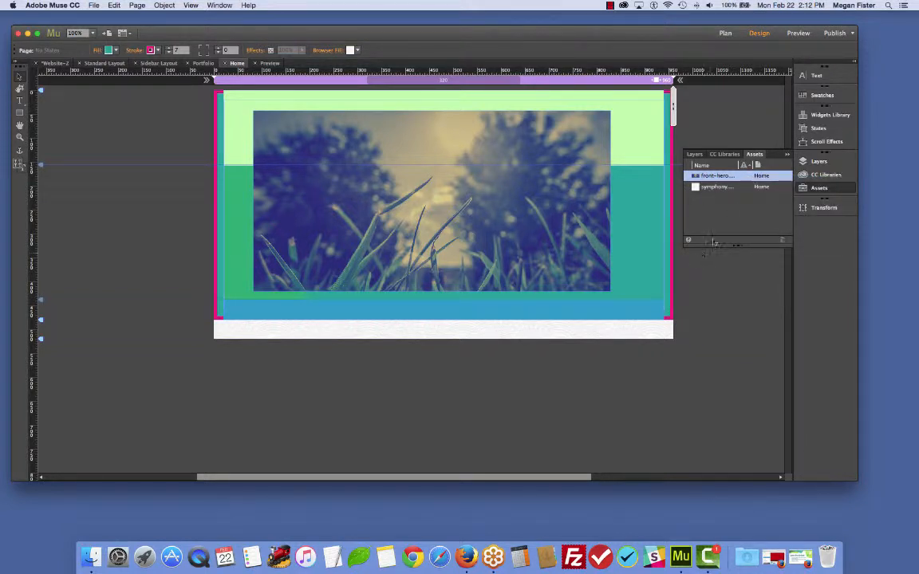
- Collapse the Assets panel and save the site
left_click(787, 156)
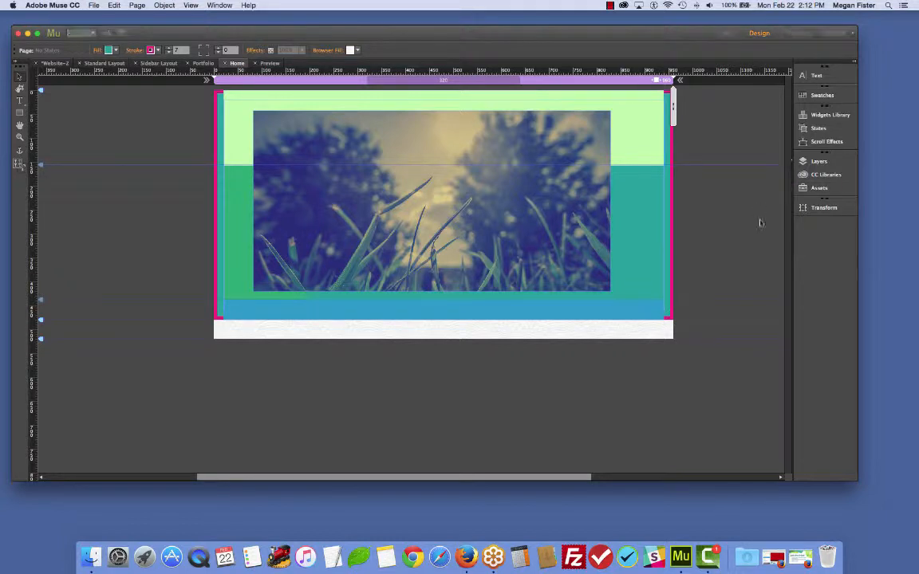
key("super+s")
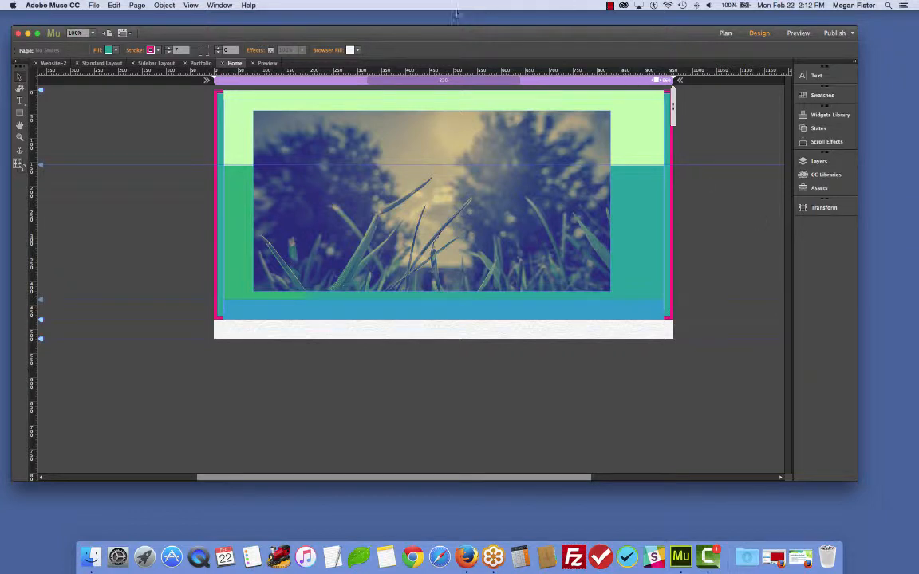
- Delete the front-hero image from the Home page
left_click(443, 139)
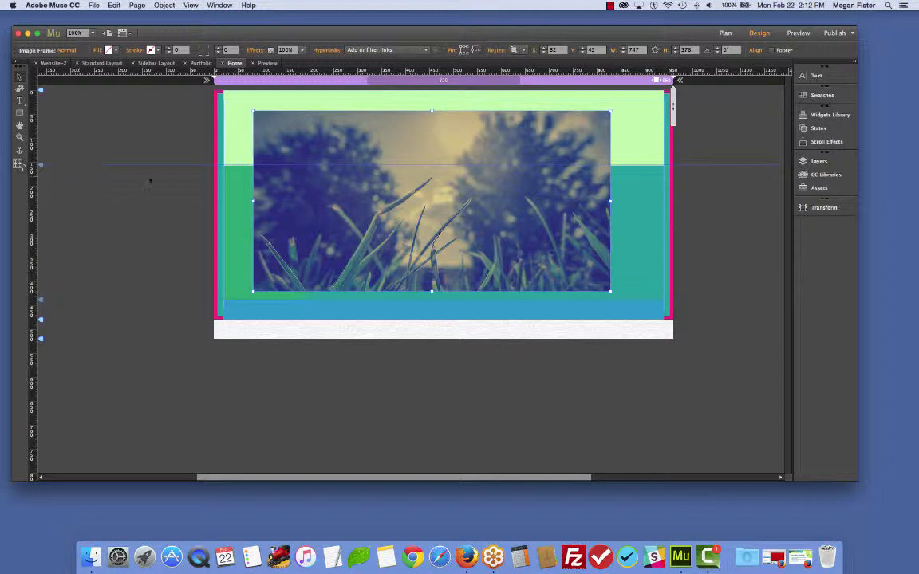
key("Delete")
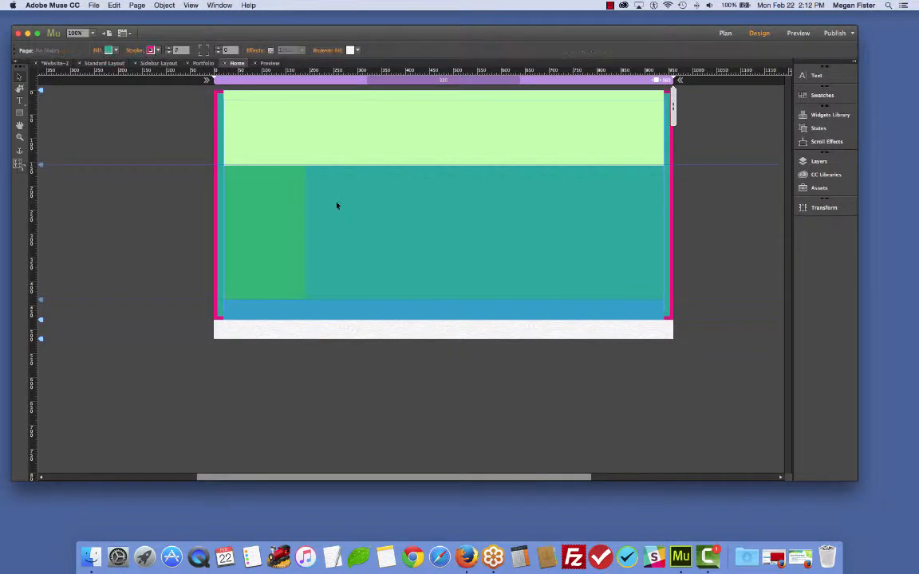
- Place tt_logo.psd from the assets folder as a composite image in the header, after previewing its individual layers
left_click(95, 6)
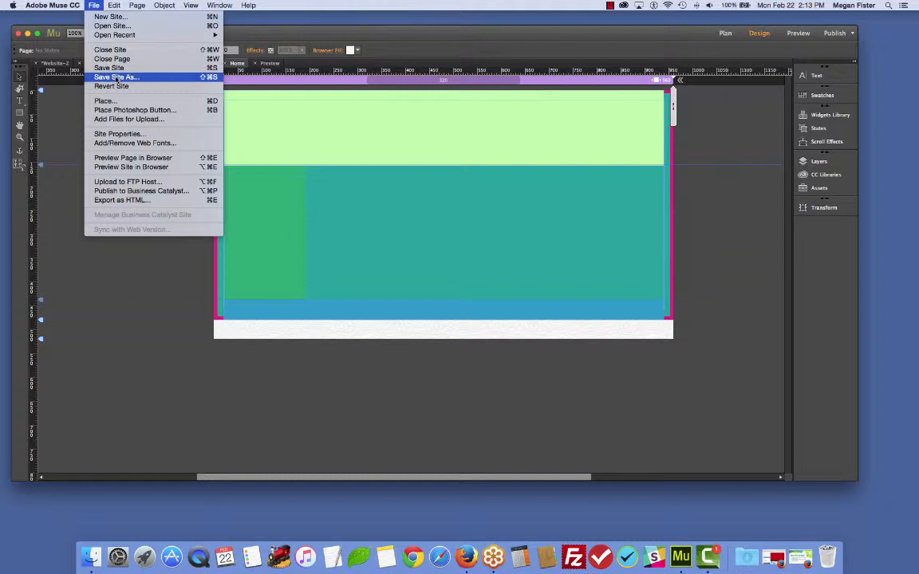
left_click(105, 101)
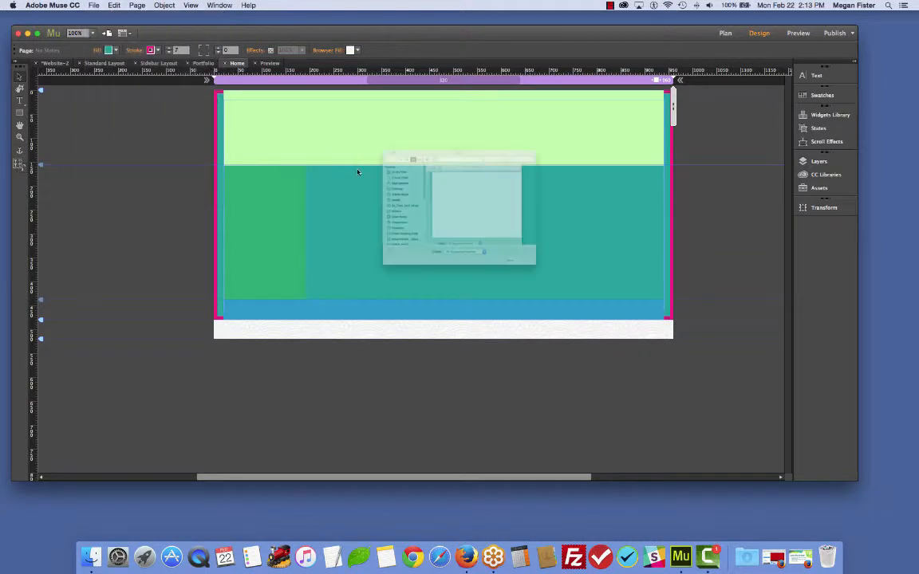
scroll(435, 268, "down", 2)
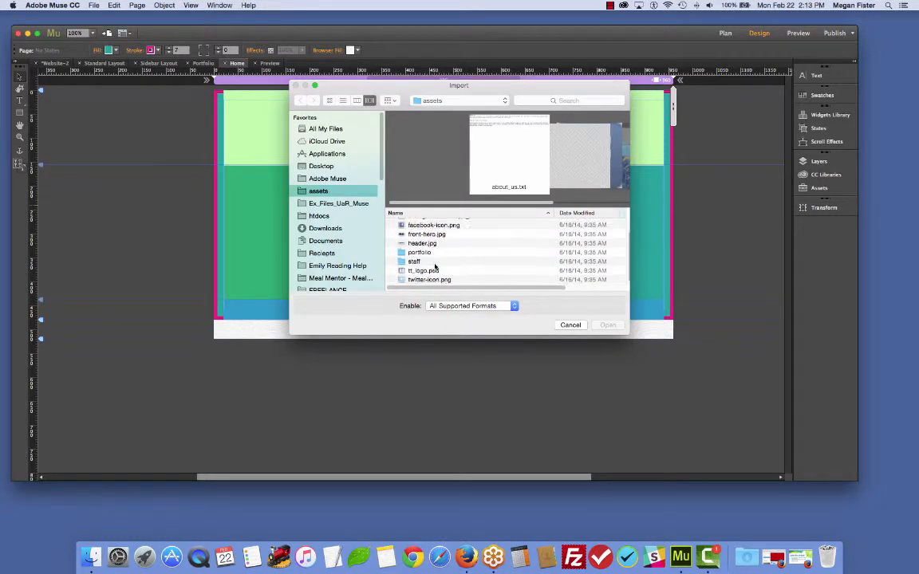
left_click(442, 271)
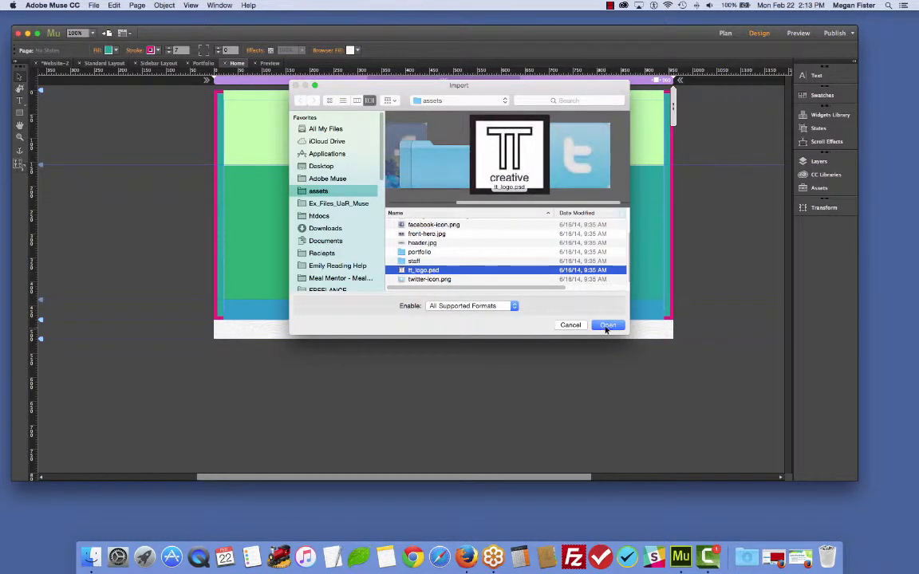
left_click(606, 327)
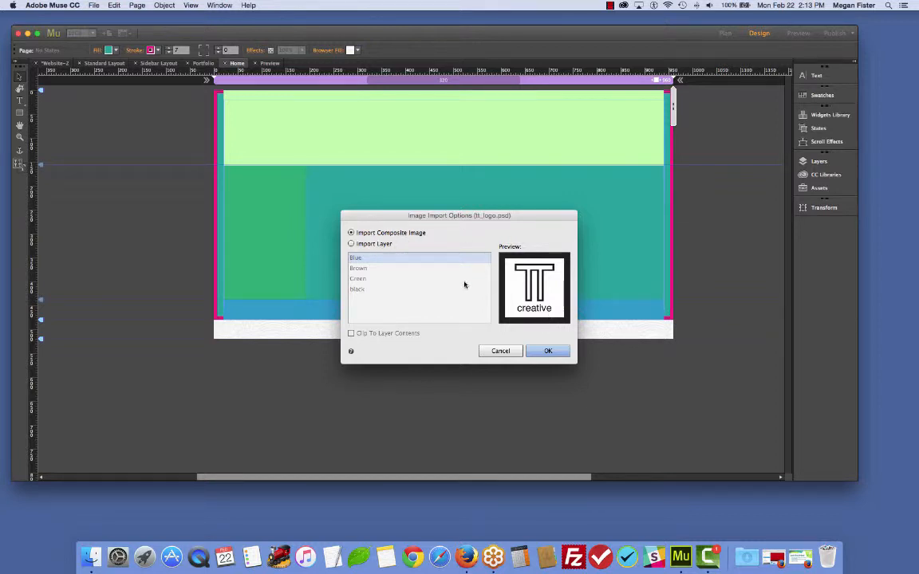
left_click(366, 244)
left_click(367, 268)
left_click(364, 279)
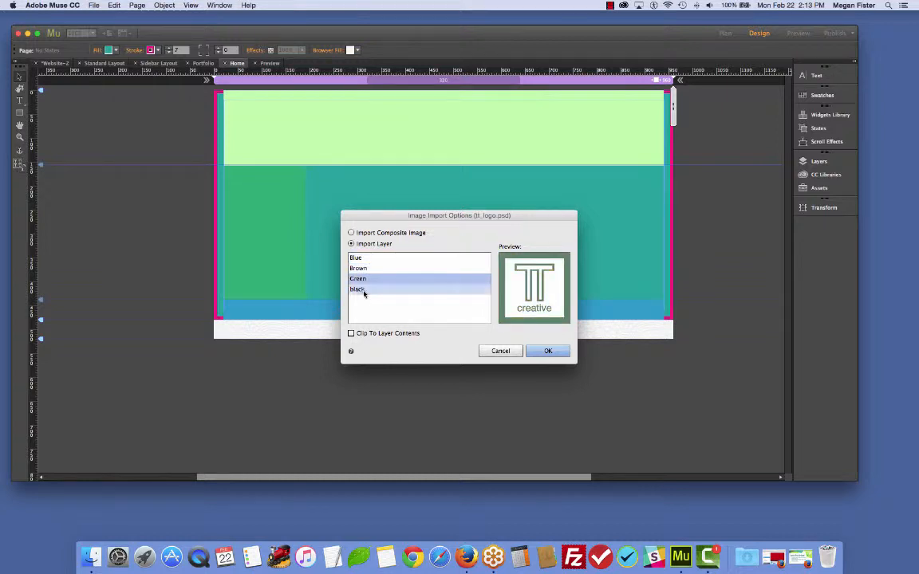
left_click(364, 290)
left_click(359, 259)
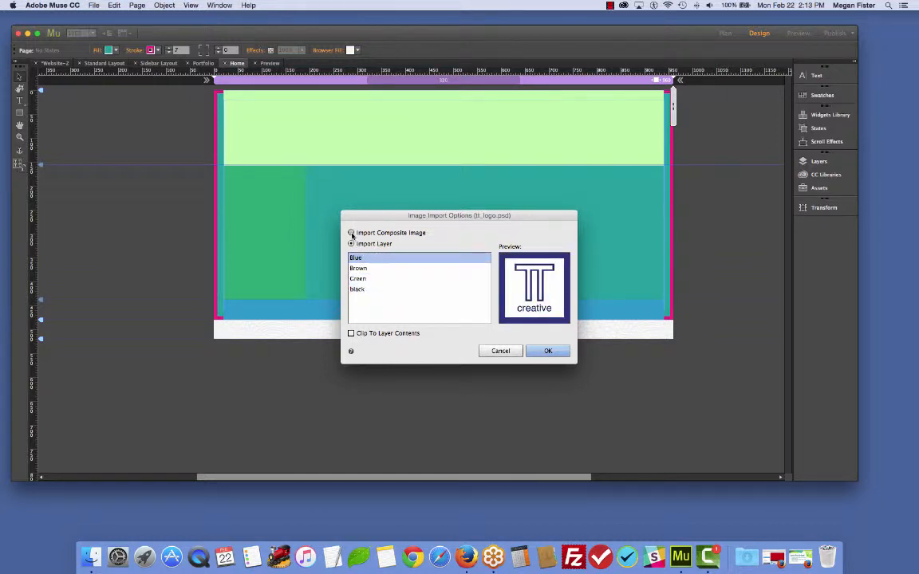
left_click(353, 233)
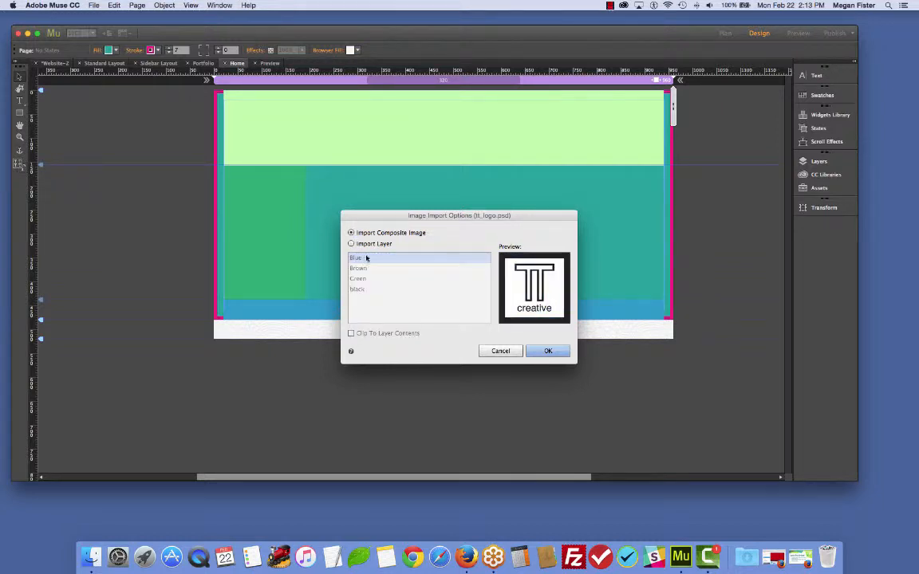
left_click(548, 350)
left_click(389, 126)
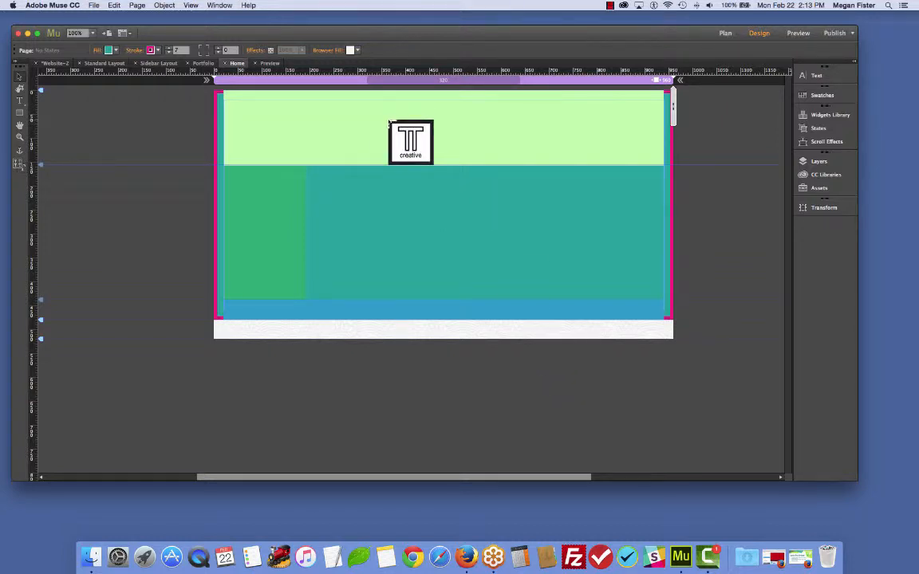
- Move the logo to the header's top centre and shrink it to about 145 by 144 pixels
left_click(394, 117)
left_click_drag(431, 153, 436, 138)
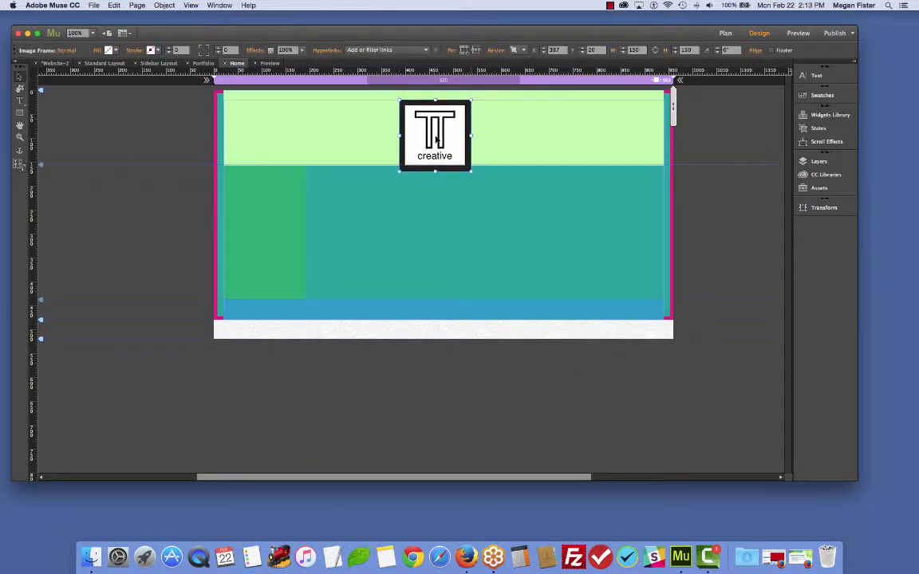
mouse_move(472, 171)
left_mouse_down()
mouse_move(455, 150)
mouse_move(469, 168)
left_mouse_up()
left_click(119, 185)
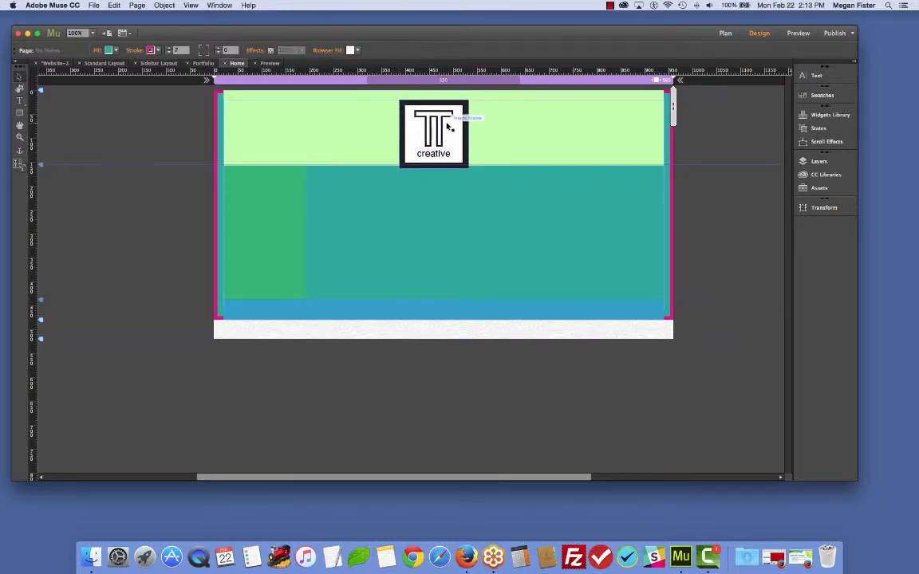
- Preview the Home page with the logo and return to Design view
left_click(445, 126)
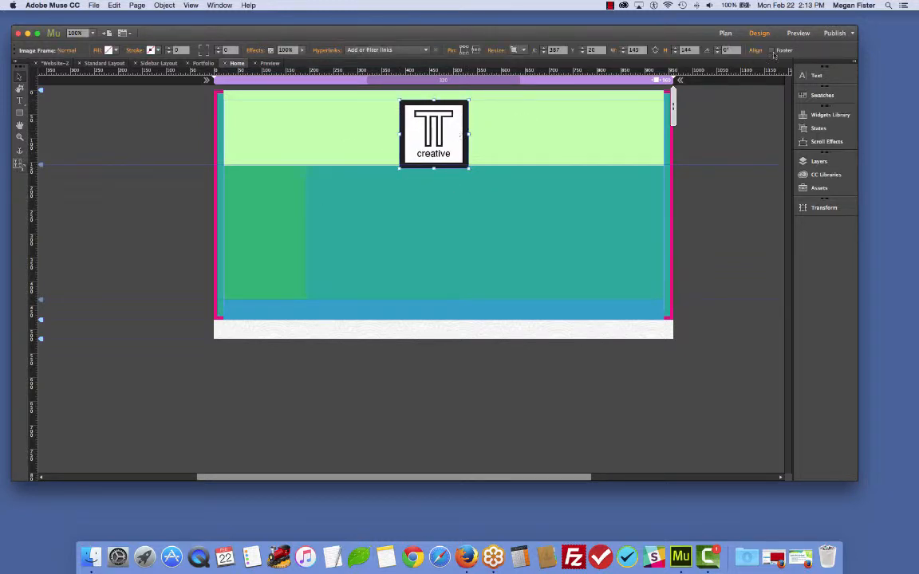
left_click(797, 32)
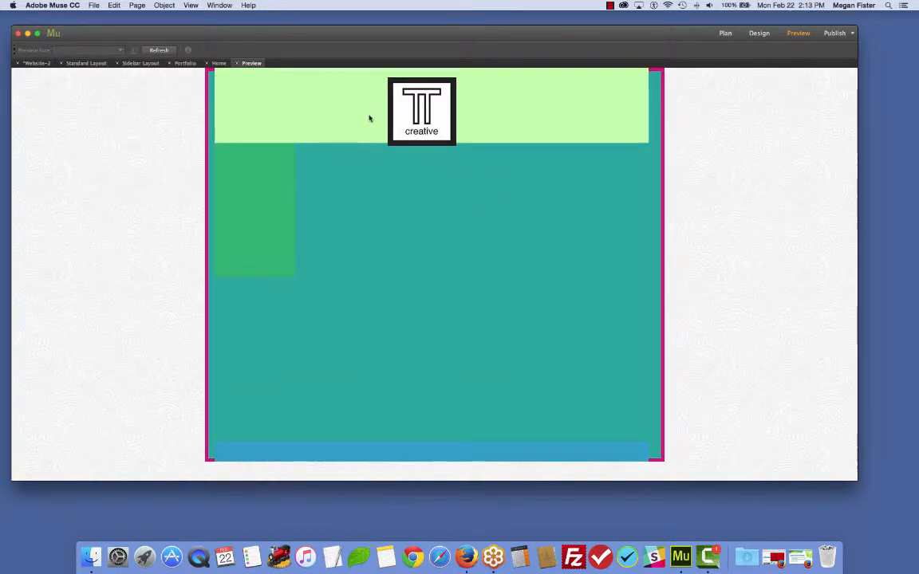
left_click(759, 34)
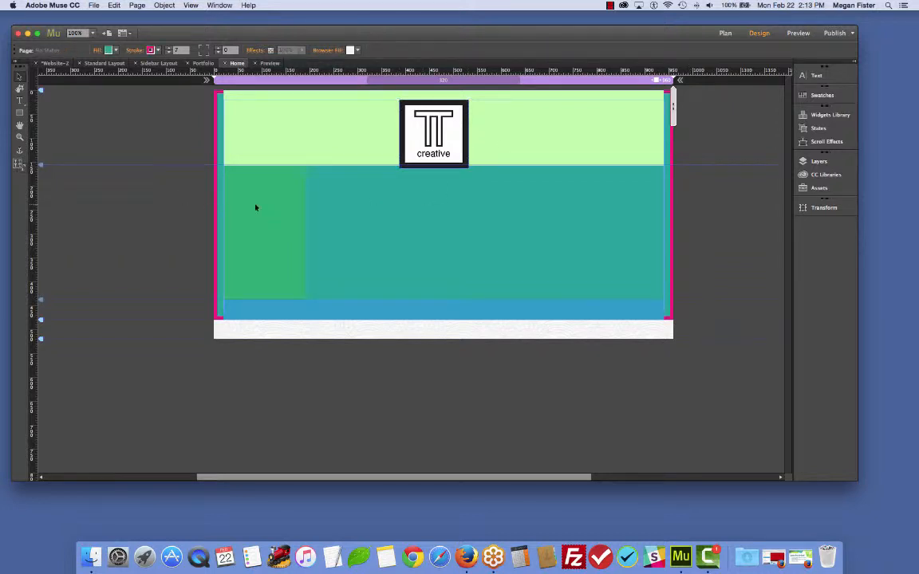
- Open the Assets panel and delete the placed logo from the page
left_click(820, 188)
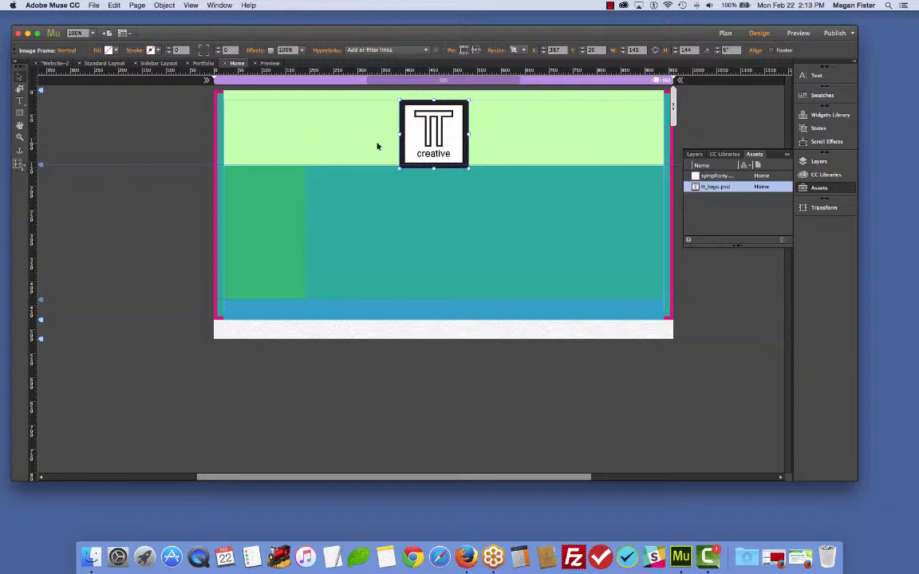
key("Delete")
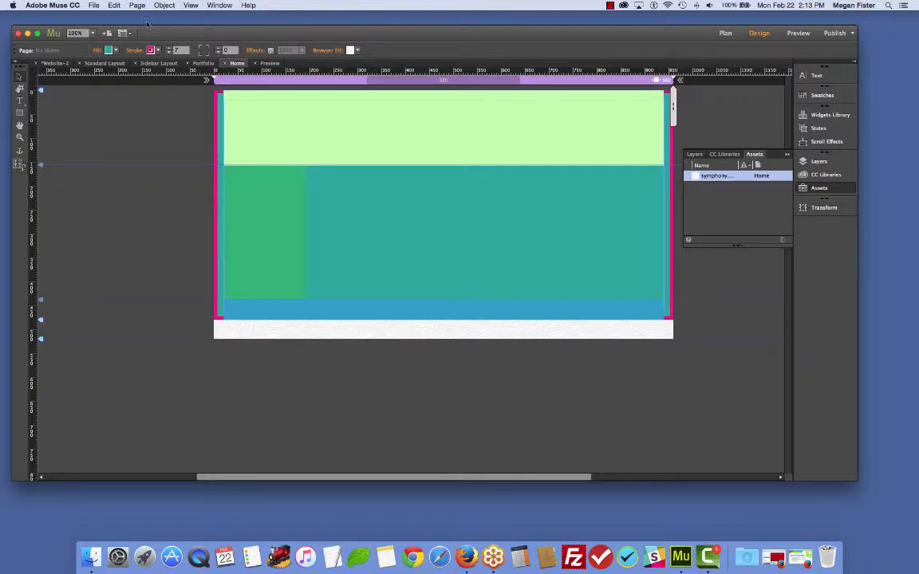
- Start placing tt_logo.psd from the assets folder as a Photoshop button
left_click(93, 6)
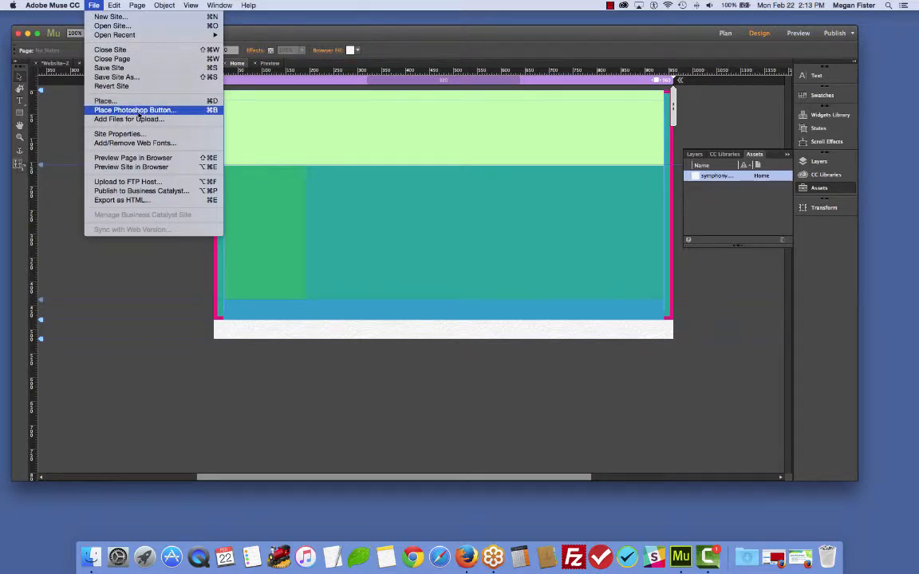
left_click(135, 110)
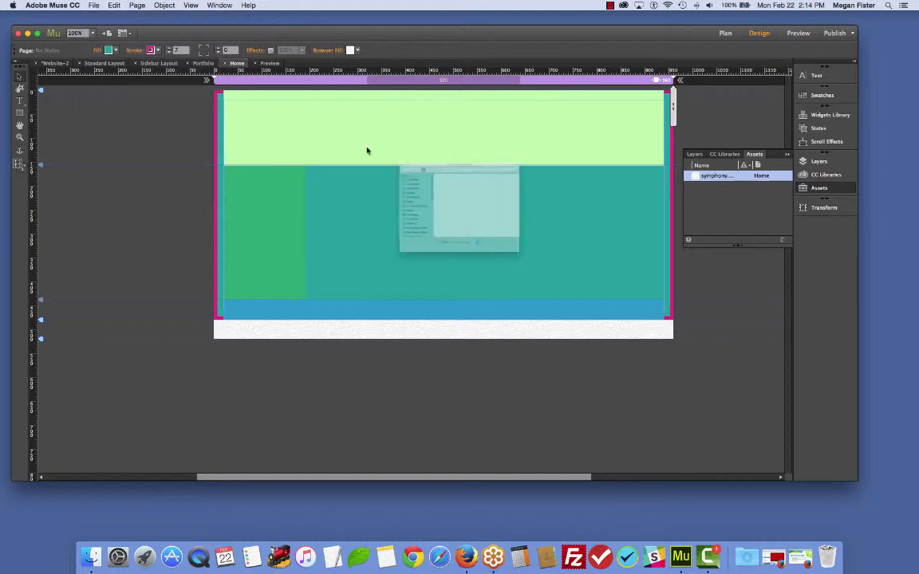
scroll(452, 258, "down", 2)
left_click(438, 270)
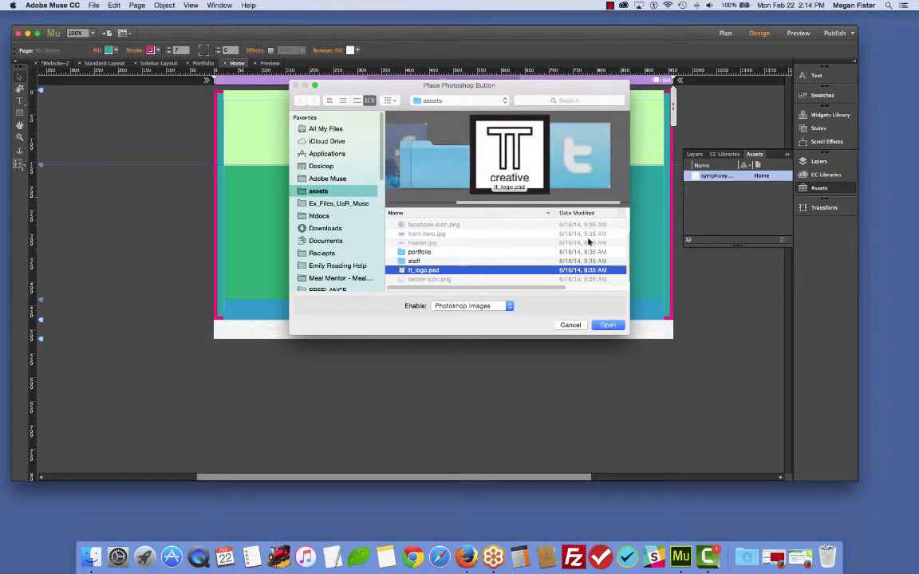
left_click(608, 324)
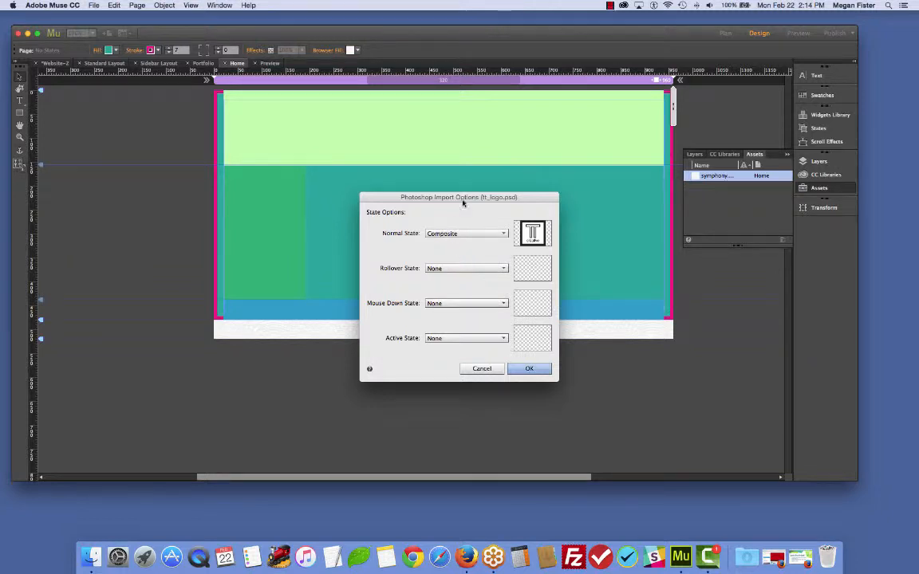
left_click_drag(463, 199, 397, 127)
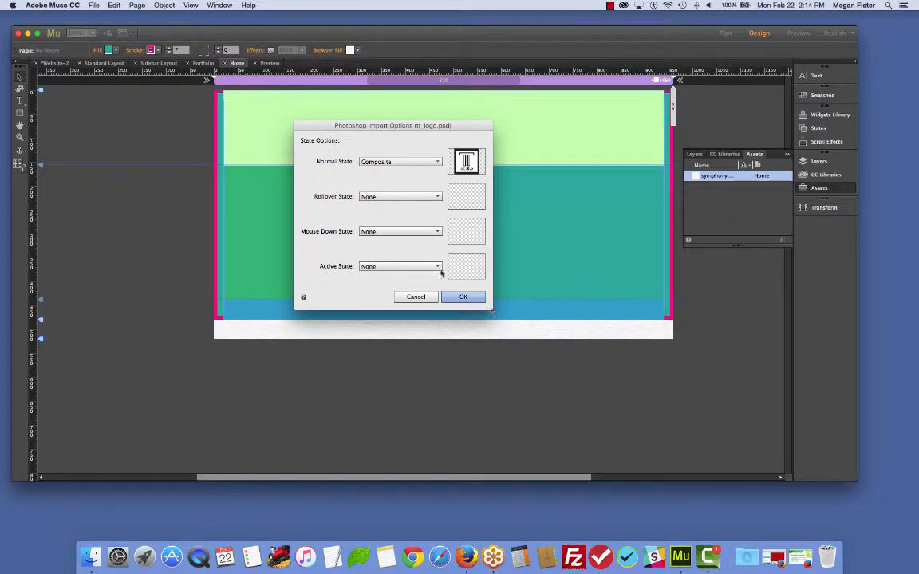
- Set the Photoshop button's Normal State to black and its Rollover State to Green
left_click(429, 161)
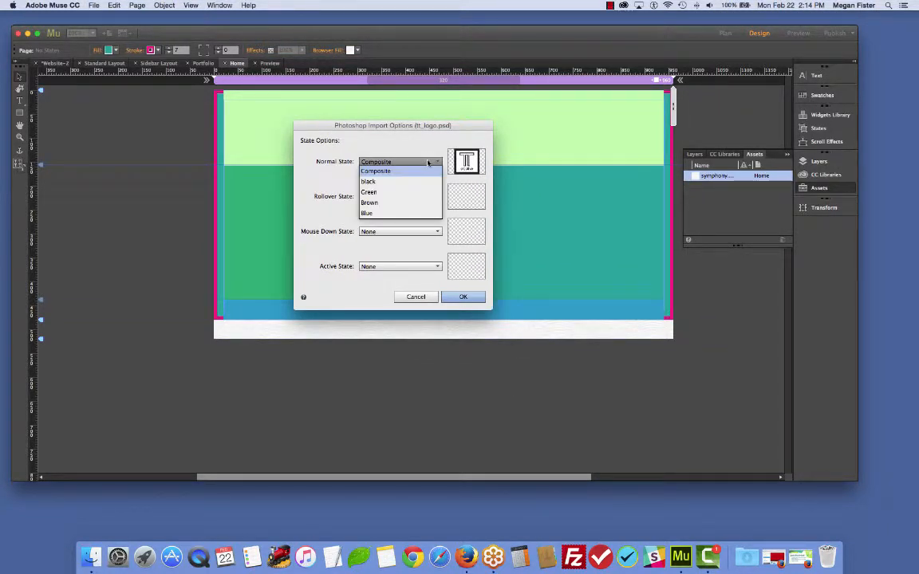
left_click(383, 166)
left_click(414, 162)
left_click(413, 181)
left_click(412, 197)
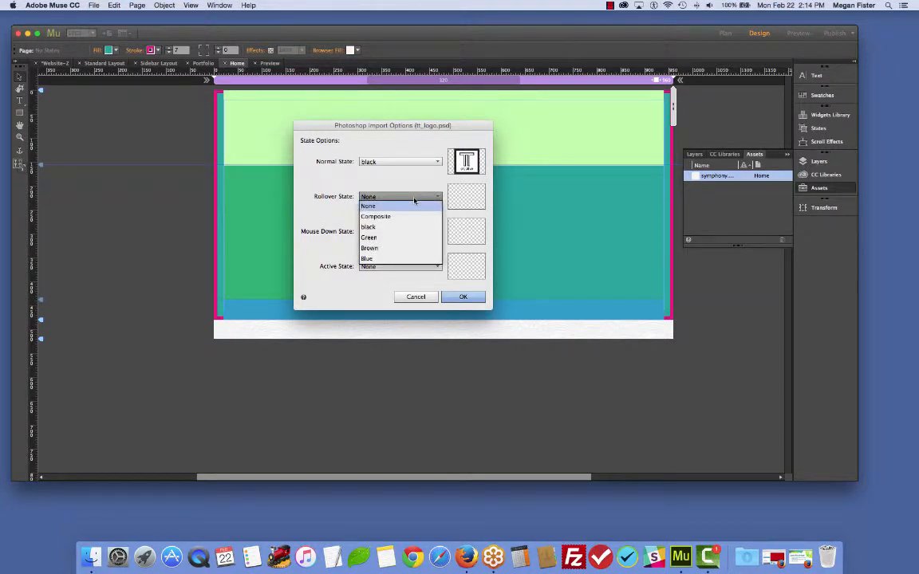
left_click(407, 239)
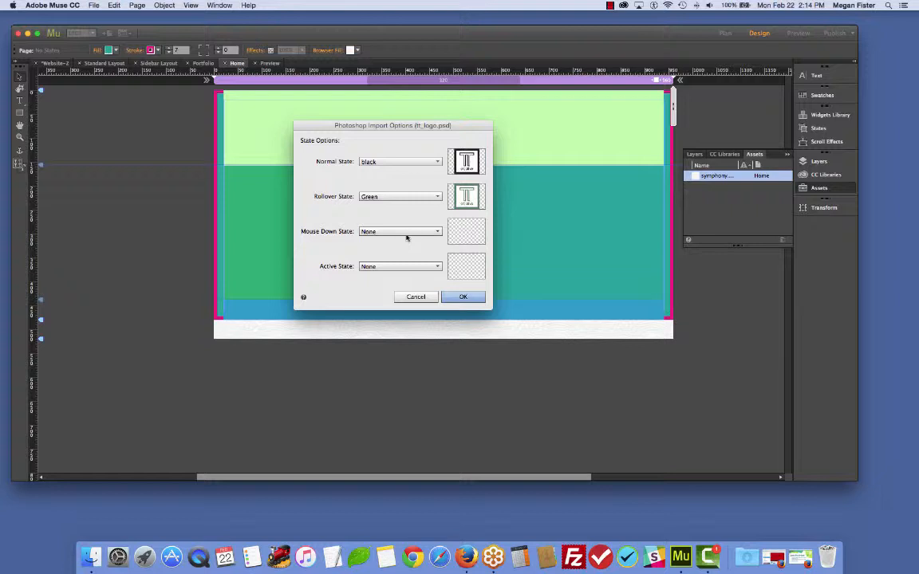
- Set the Mouse Down State to Brown and the Active State to Blue, and confirm the import options
left_click(406, 233)
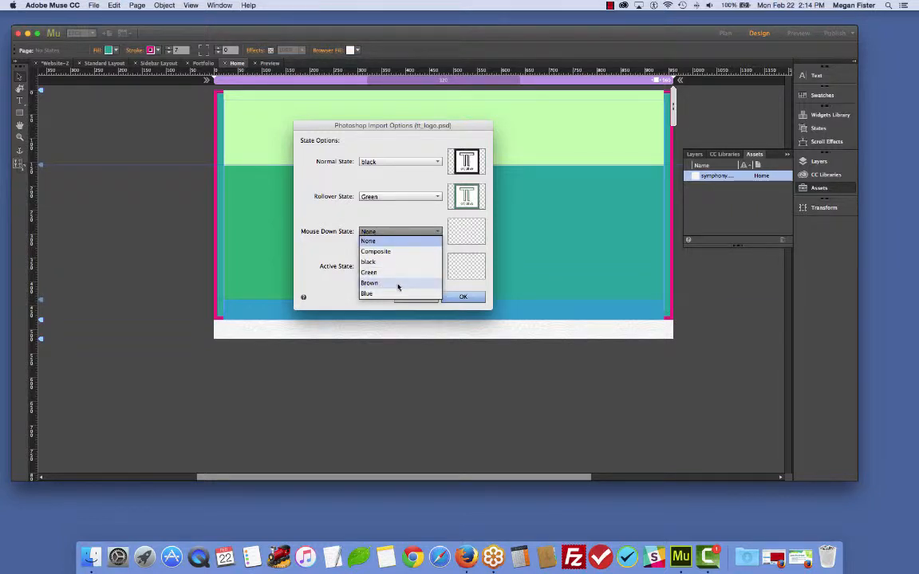
left_click(397, 284)
left_click(407, 266)
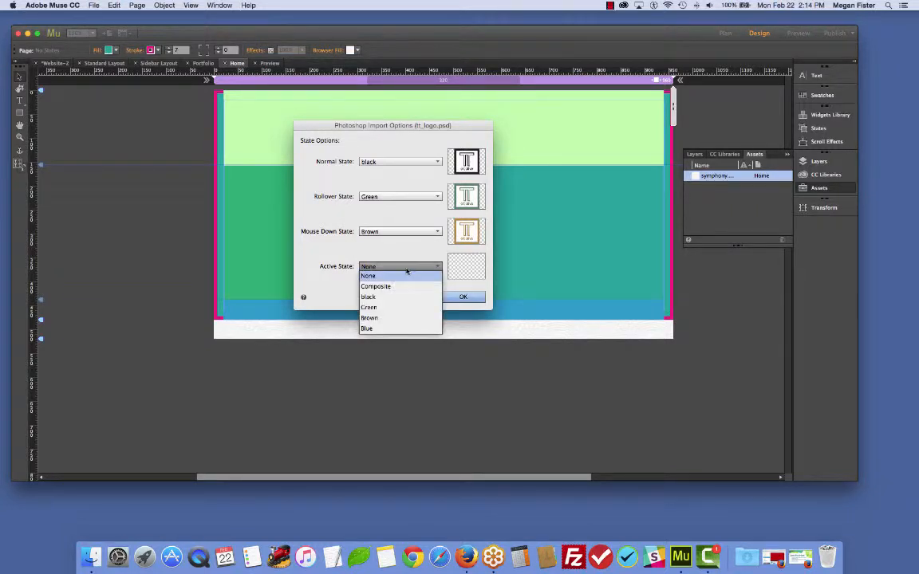
left_click(397, 320)
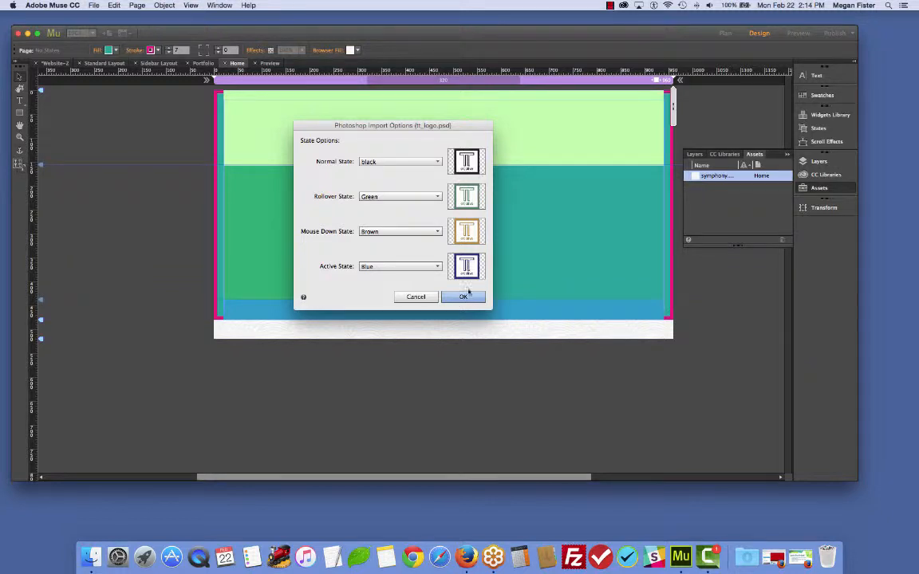
left_click(463, 296)
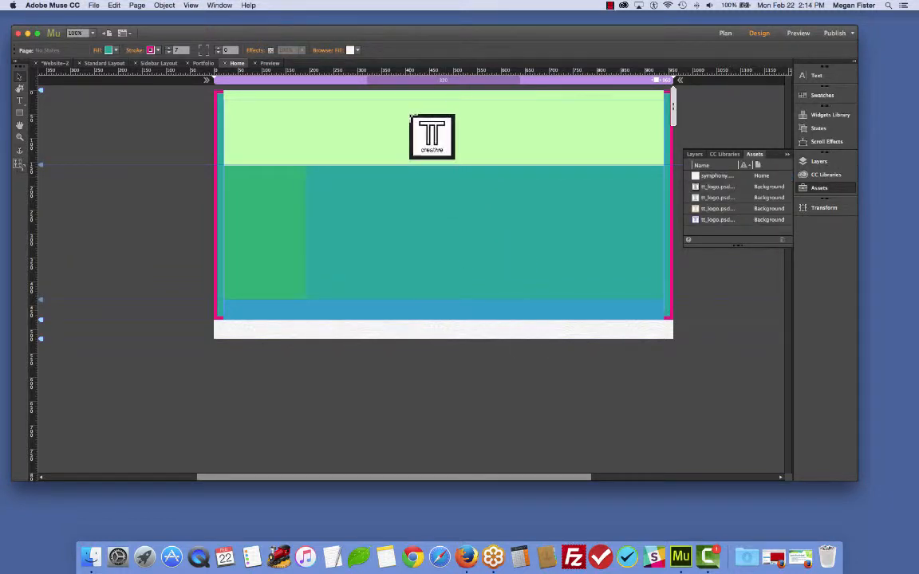
- Place the logo button at the header's top centre and preview the Home page
left_click(409, 113)
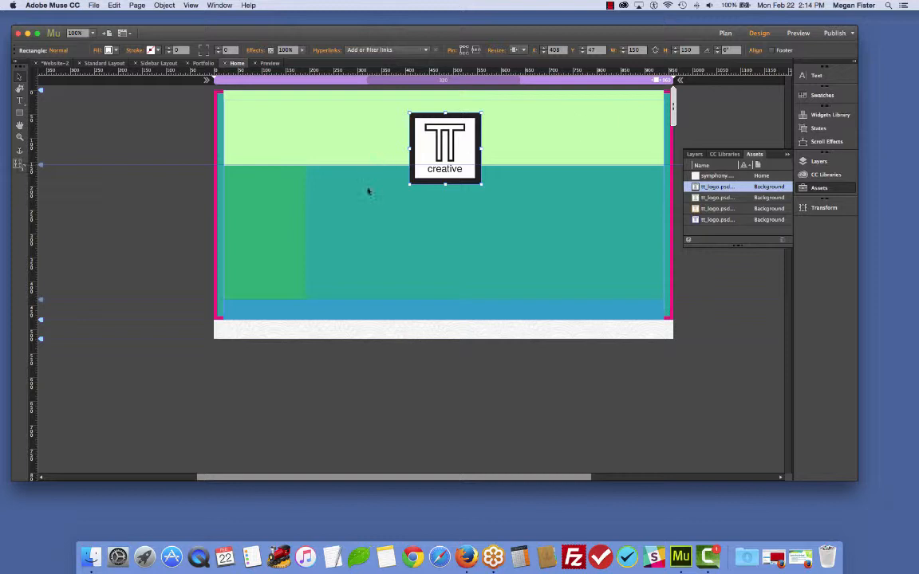
left_click(486, 390)
left_click(804, 33)
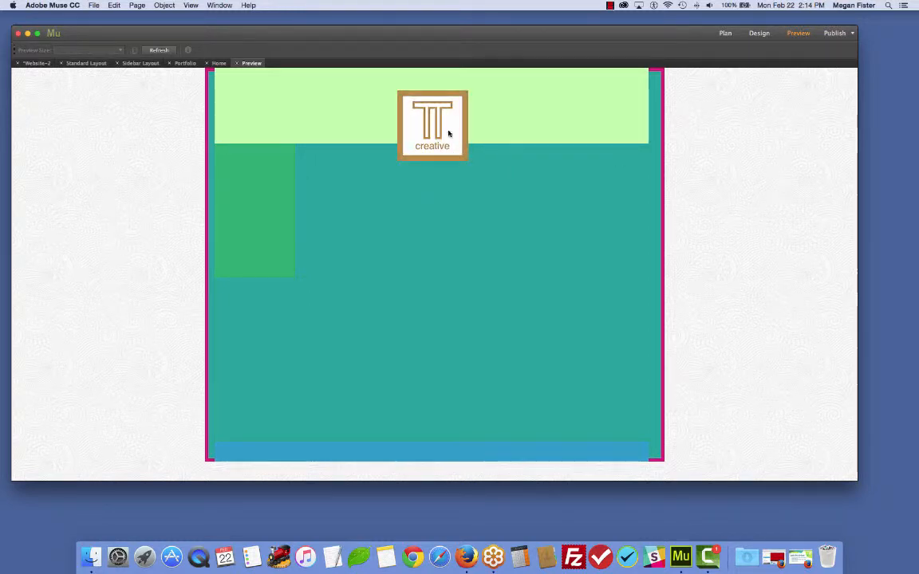
left_click(758, 35)
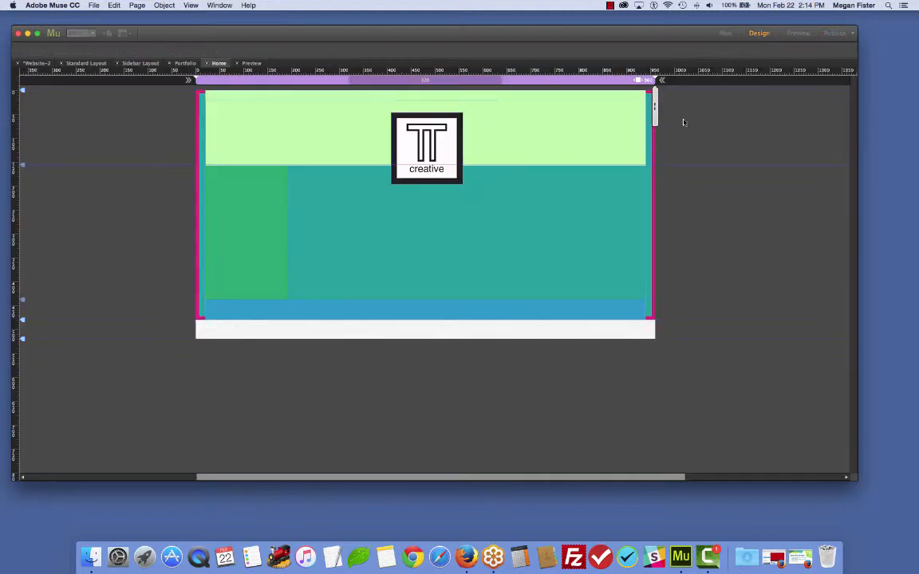
- Move the logo button slightly up in the header
left_click(442, 146)
left_click_drag(443, 146, 440, 131)
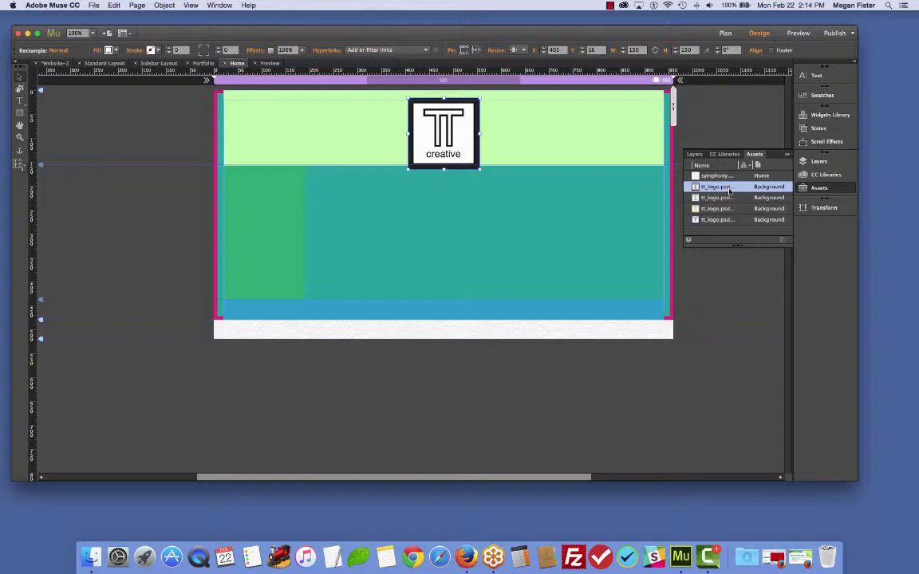
- Inspect the four tt_logo state assets listed in the Assets panel
left_click(716, 220)
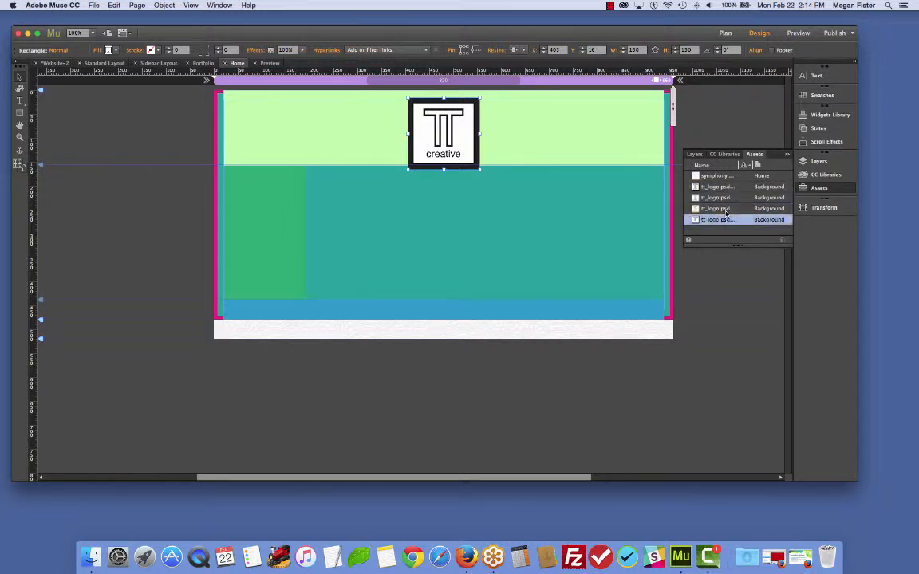
left_click(716, 197)
left_click(716, 176)
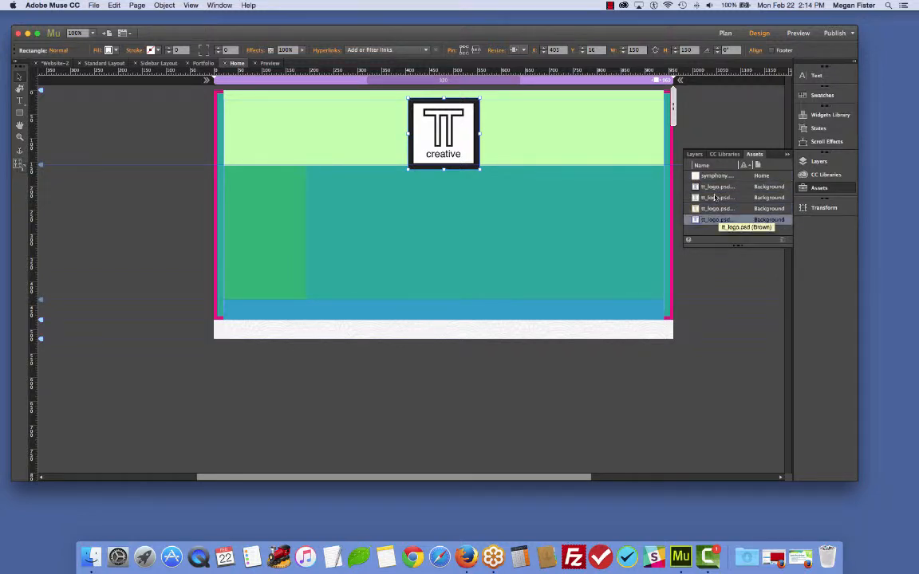
left_click(716, 186)
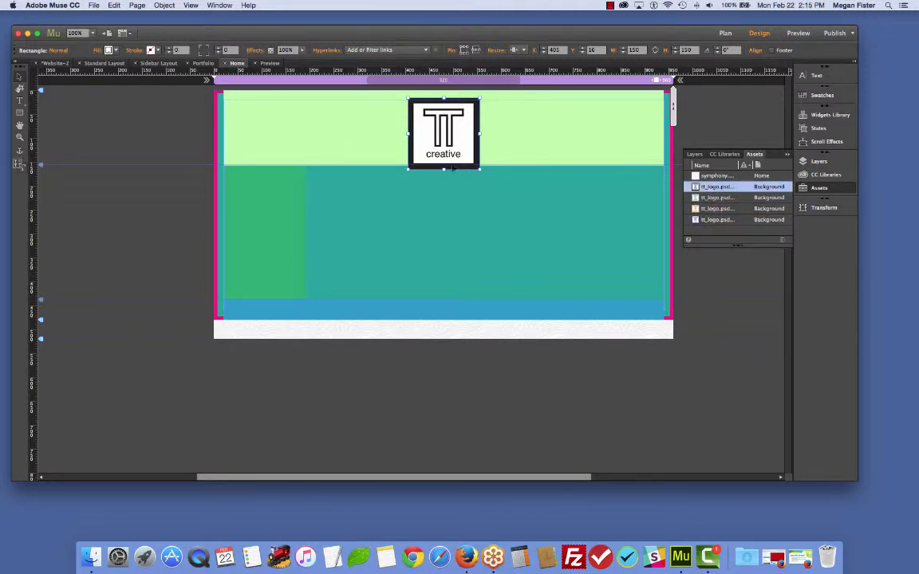
left_click(129, 154)
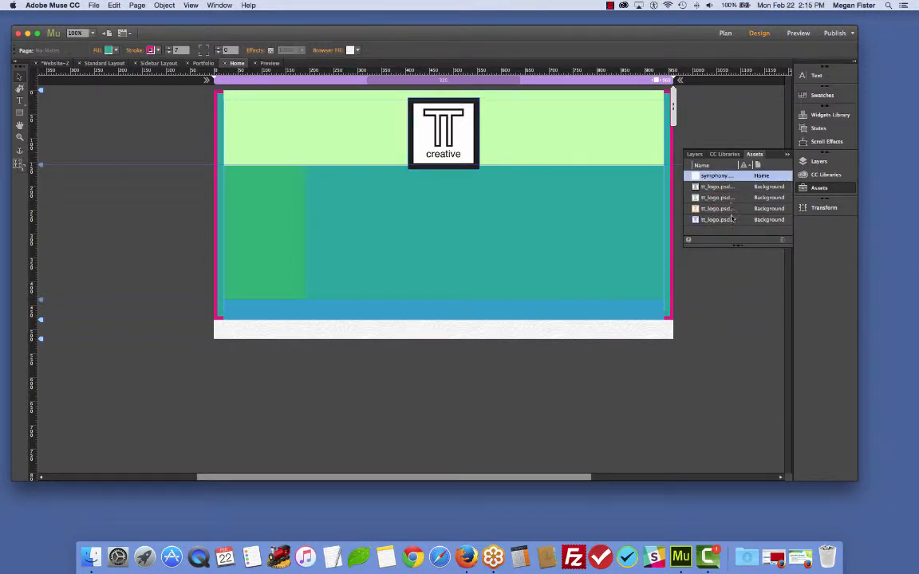
left_click(727, 187)
left_click(727, 208)
left_click(728, 198)
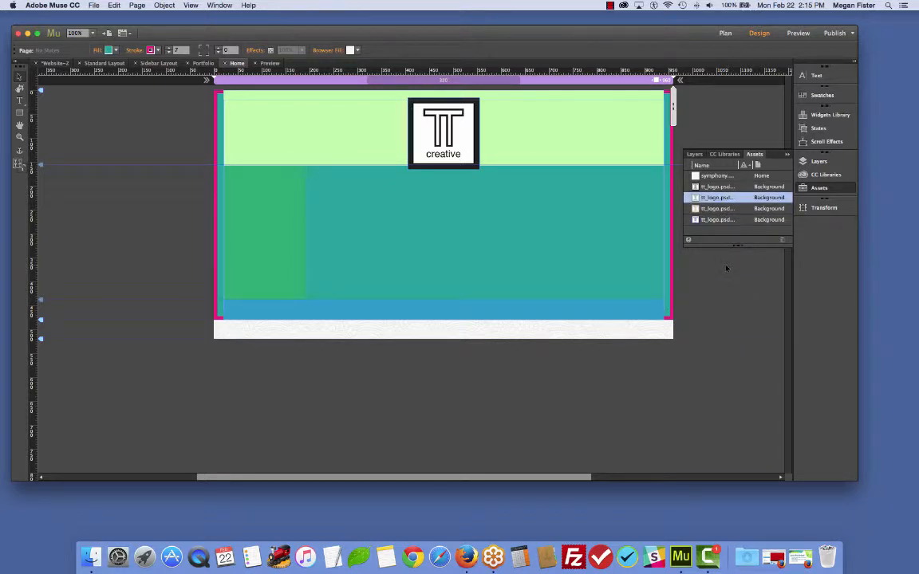
- Nudge the logo button slightly left and down within the header
left_click(440, 128)
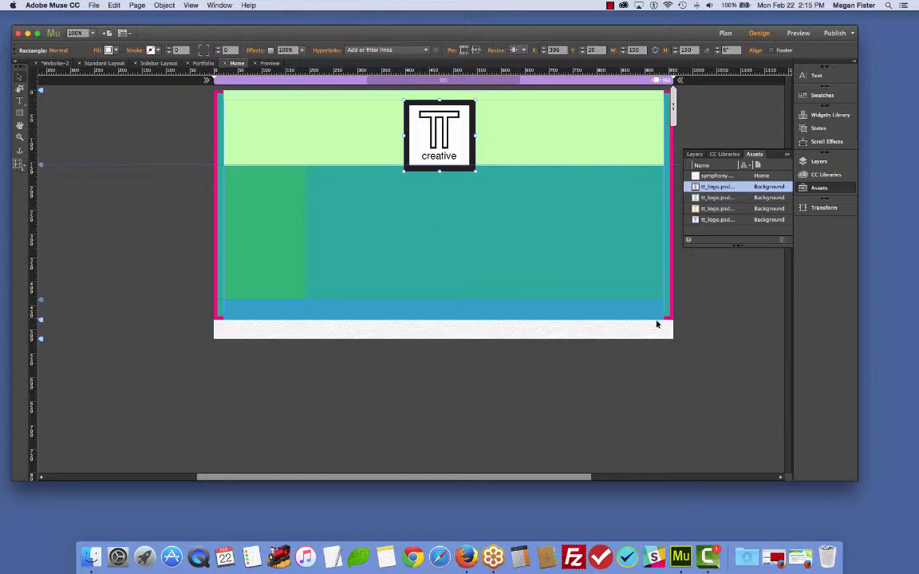
left_click(723, 291)
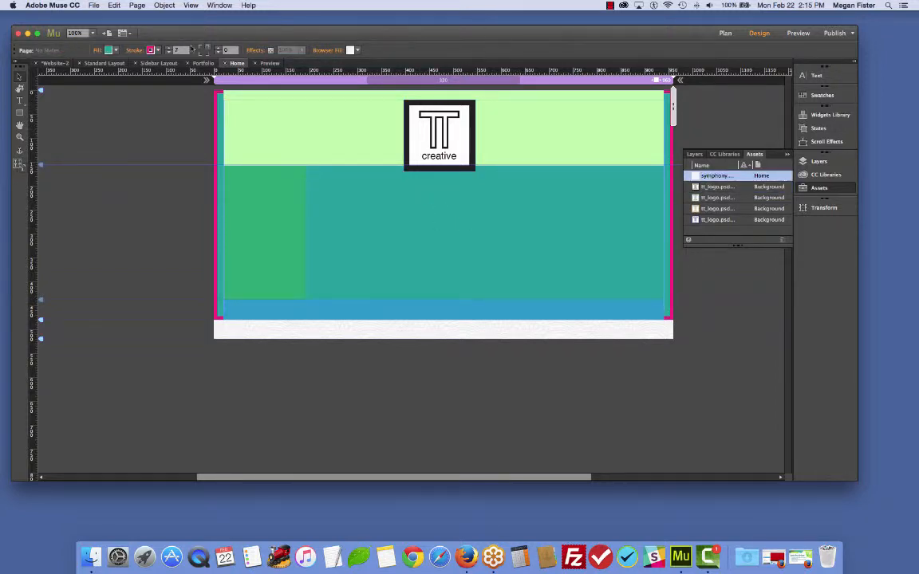
- Switch to Plan view and open the About page for editing
left_click(725, 33)
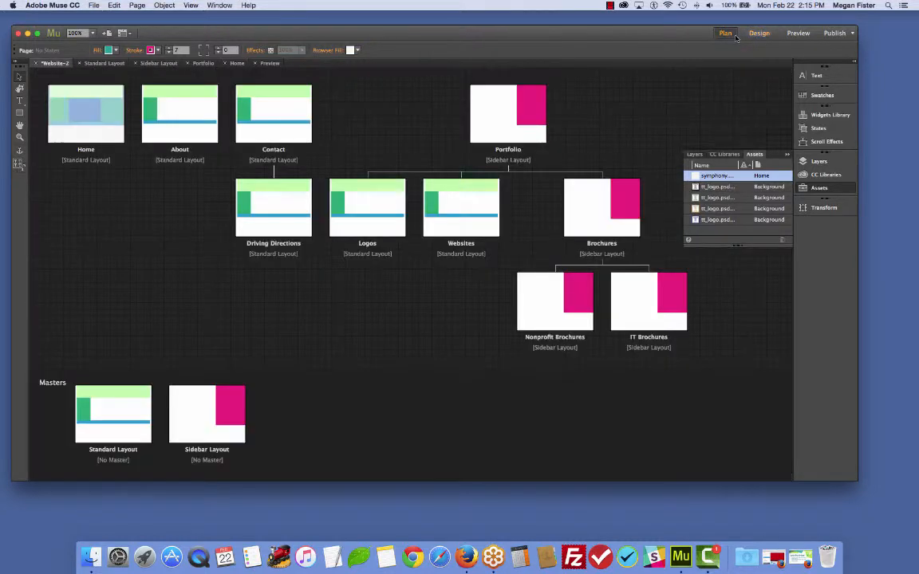
double_click(179, 120)
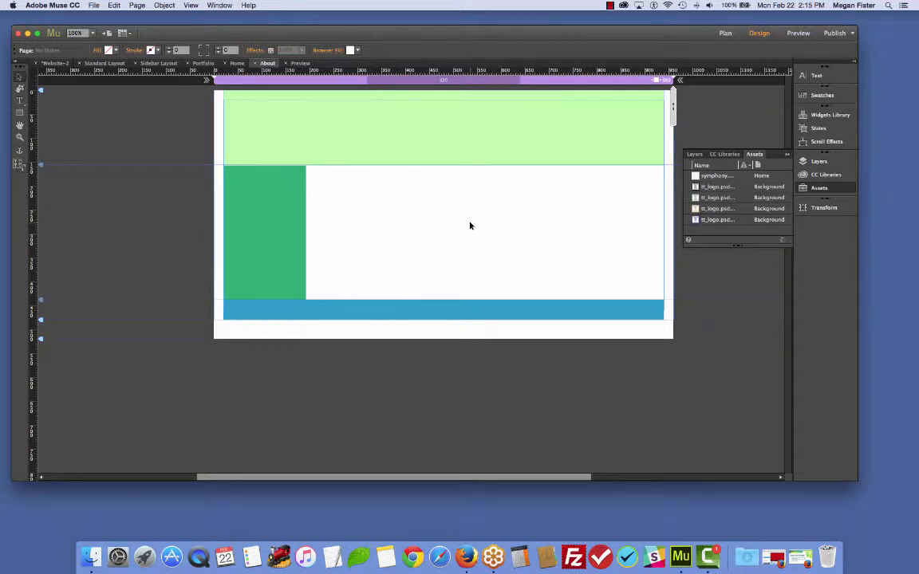
- Load all six staff photos from the assets staff folder for placing
left_click(92, 5)
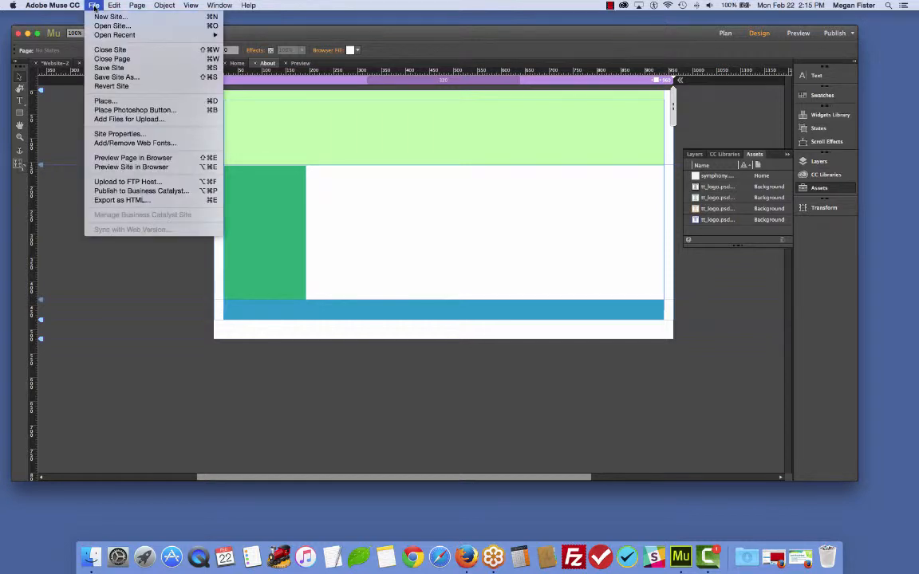
left_click(112, 101)
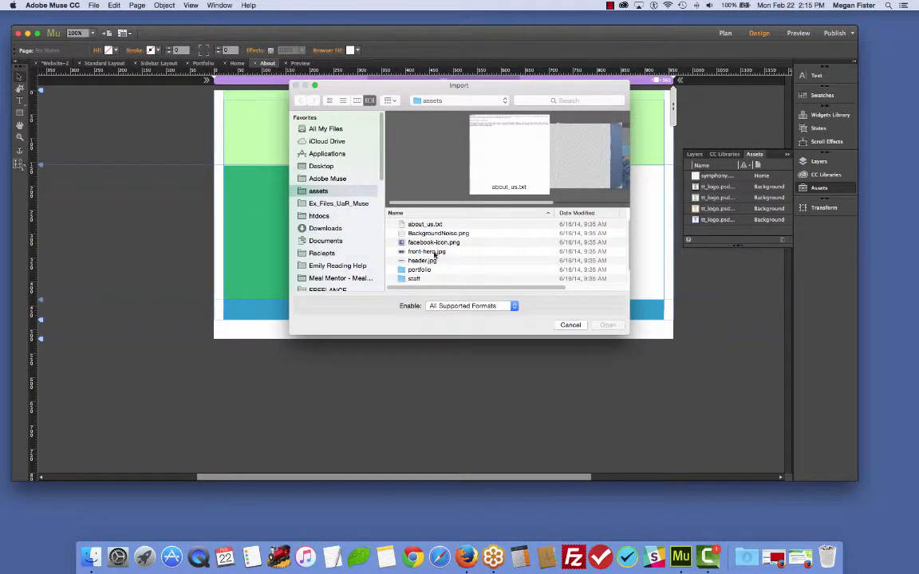
scroll(423, 259, "down", 1)
double_click(421, 271)
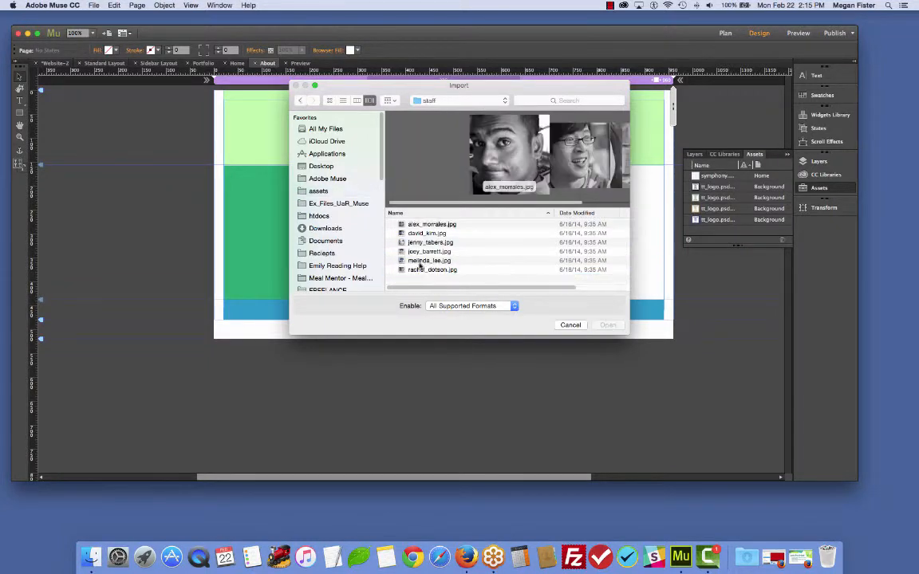
left_click(433, 225)
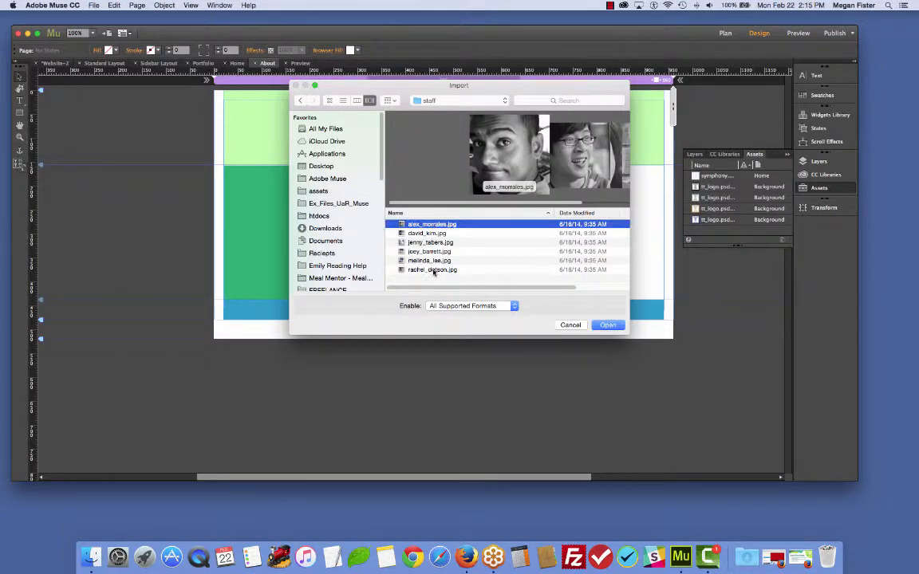
key("Down")
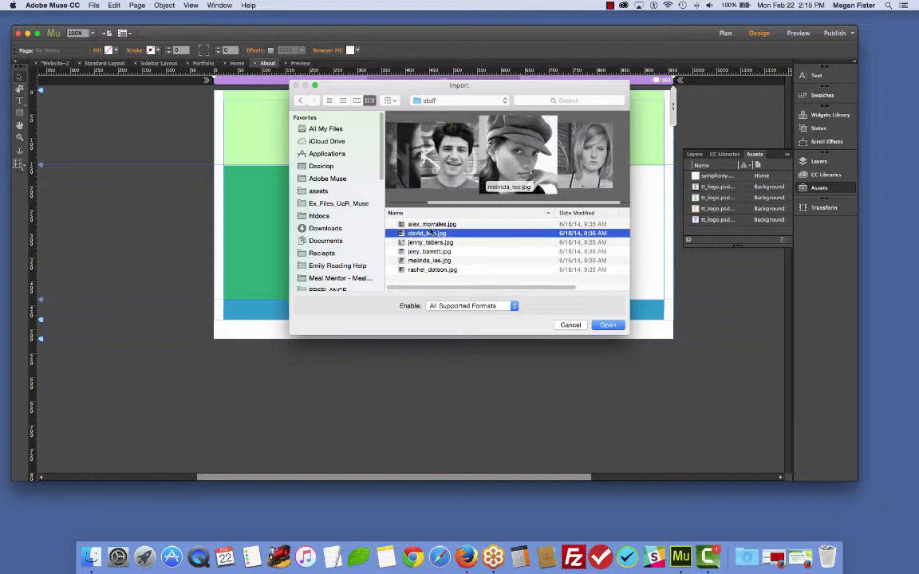
key("Up")
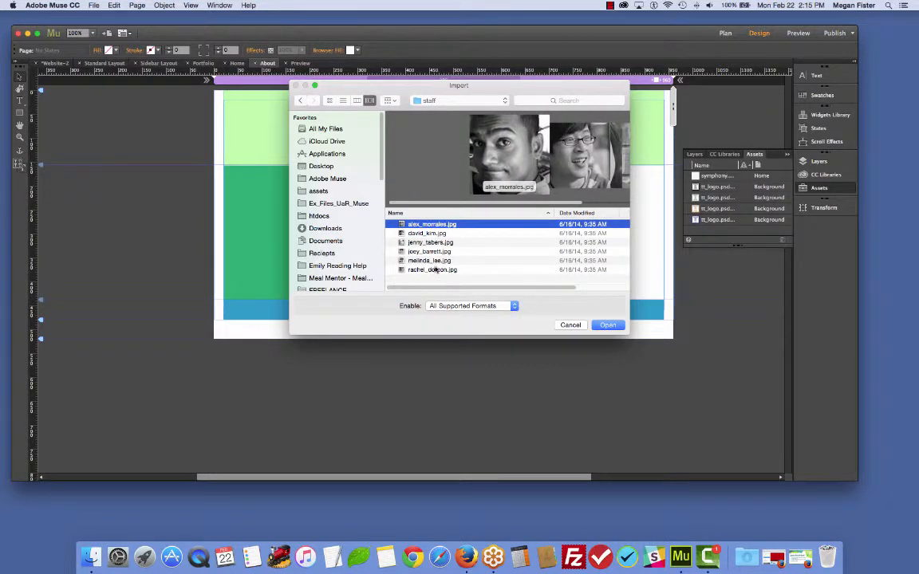
left_click(435, 270, "shift")
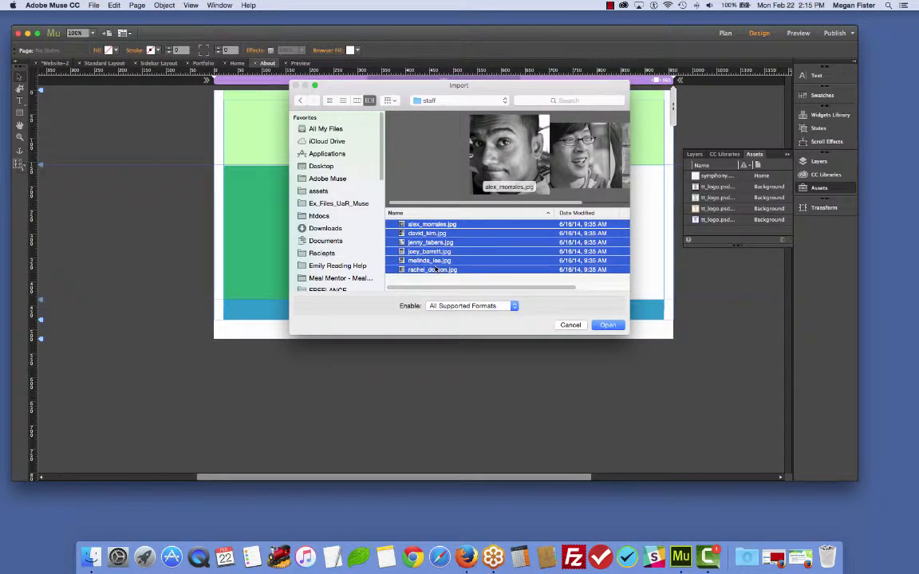
left_click(608, 325)
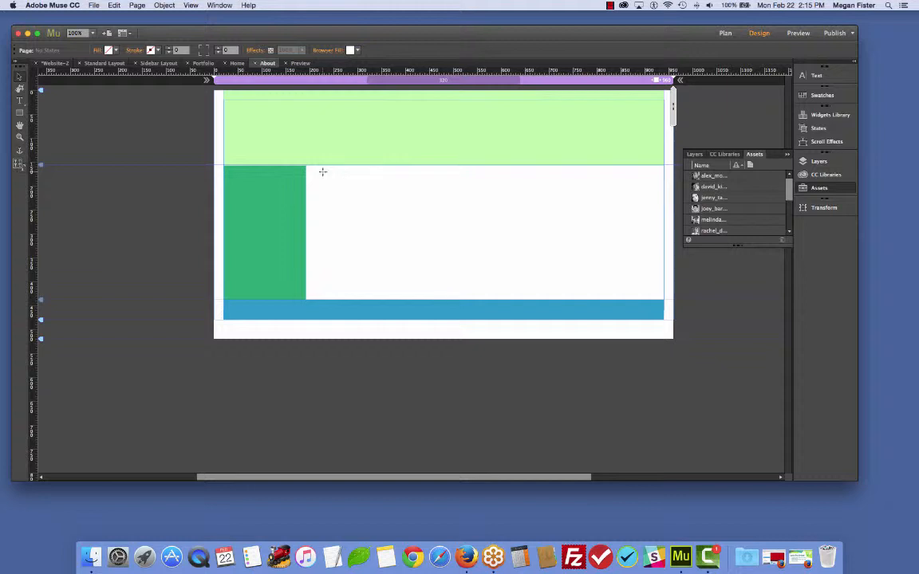
- Place three staff photos side by side in the first row of the About page's content area
left_click(323, 172)
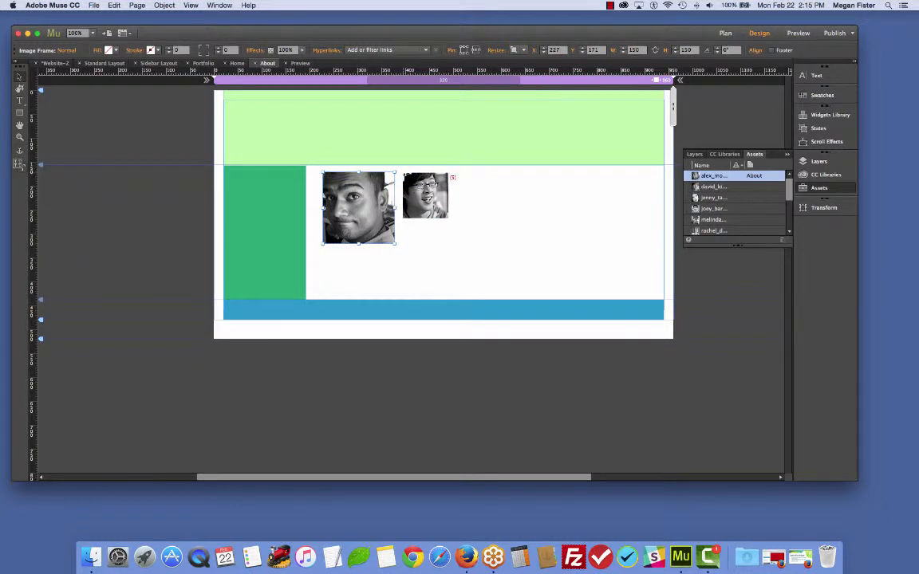
key("Right")
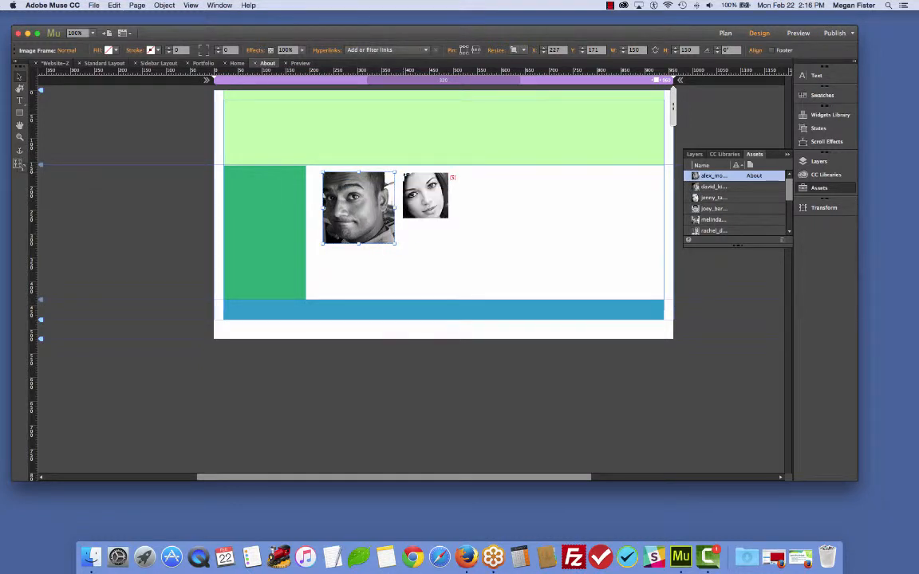
key("Right")
key("Left")
left_click(402, 173)
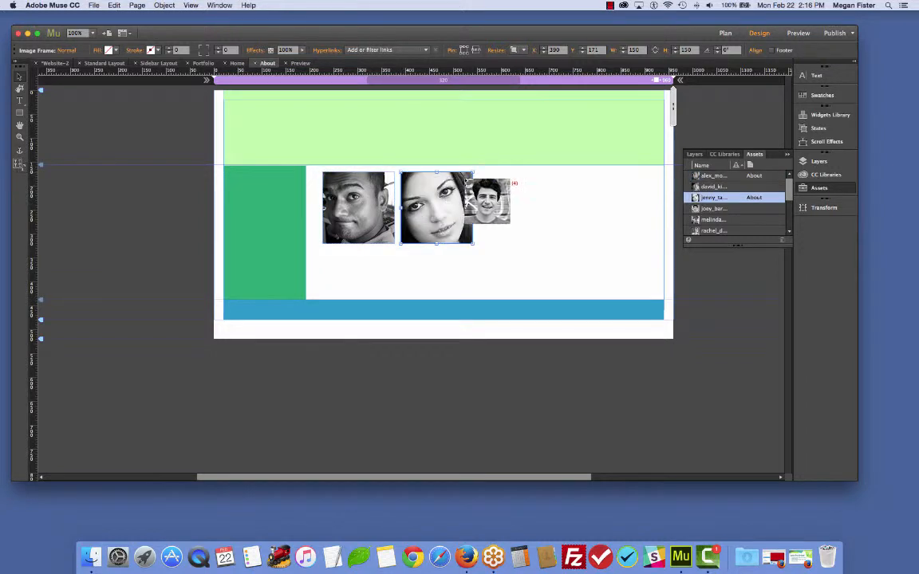
key("Left")
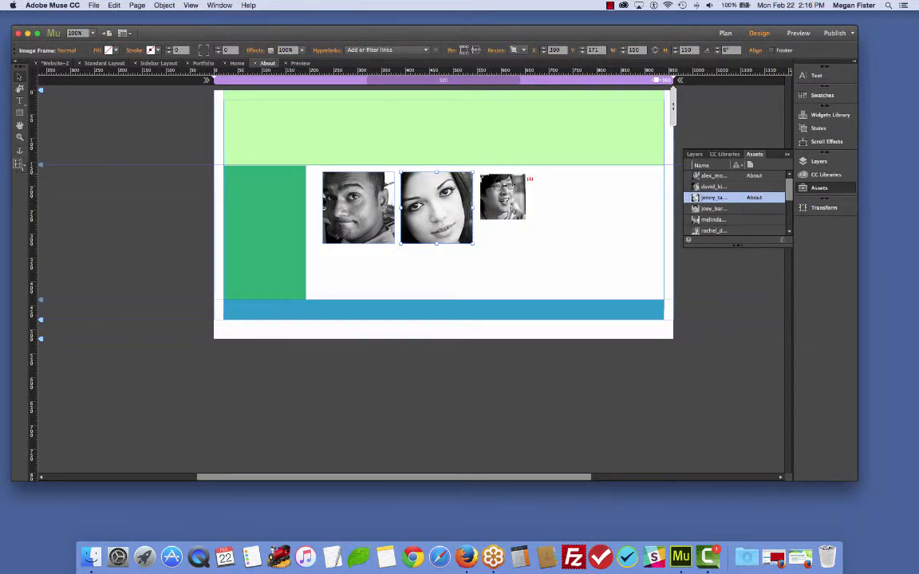
left_click(479, 173)
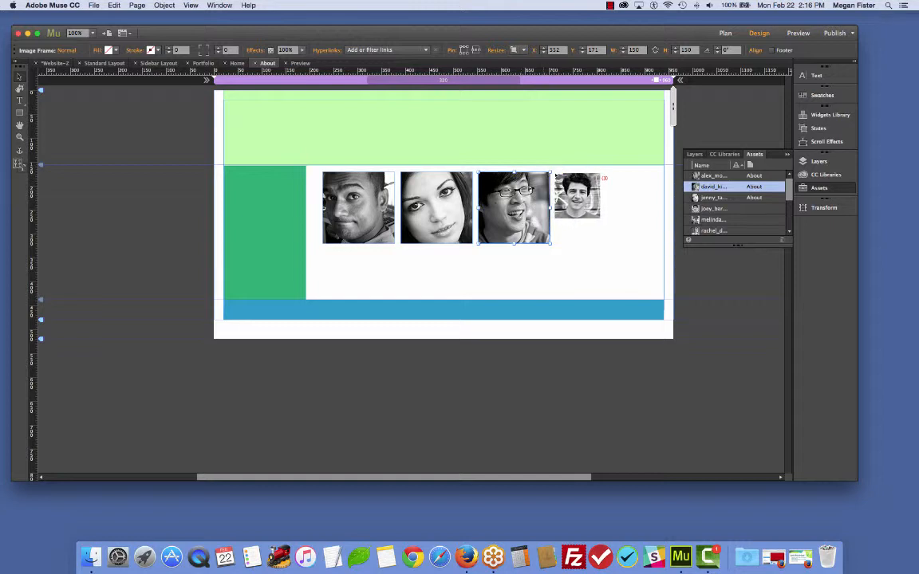
- Place the remaining three staff photos in a second row below the first
left_click(331, 249)
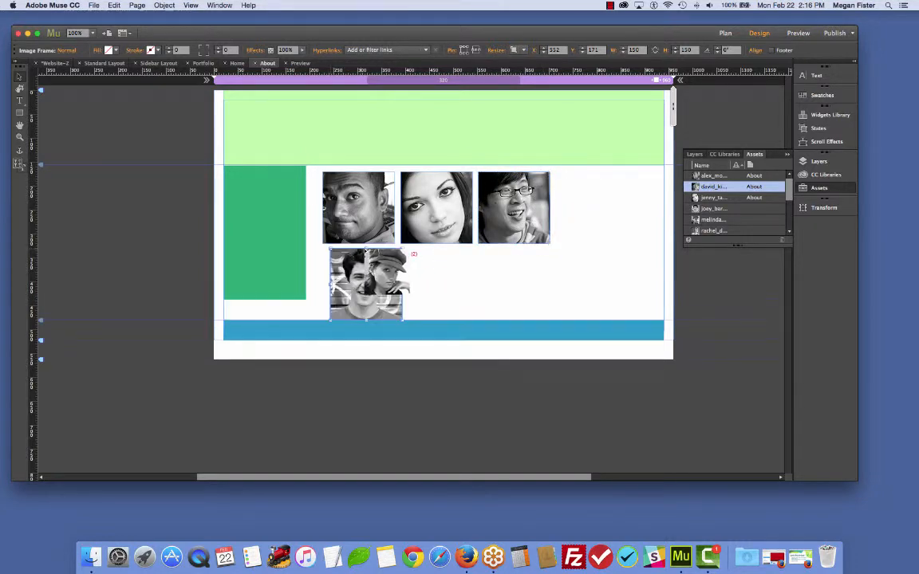
left_click(415, 249)
left_click(510, 251)
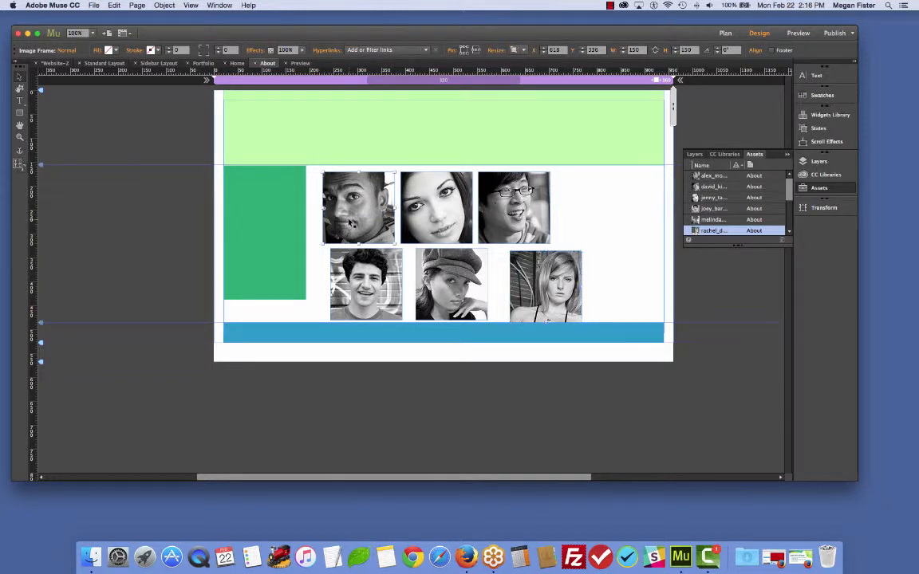
- Move the first top-row staff photo slightly left on the About page
left_click_drag(350, 226, 345, 224)
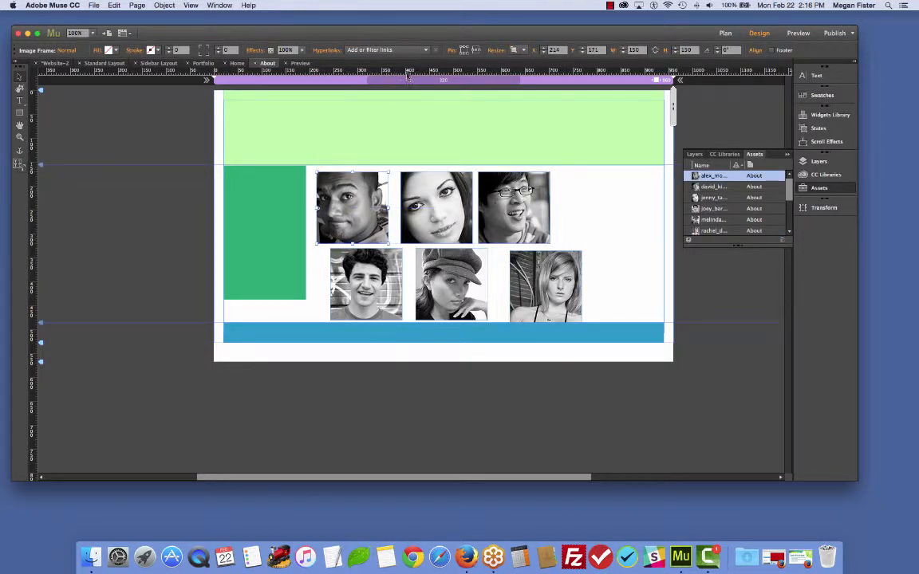
left_click(428, 211)
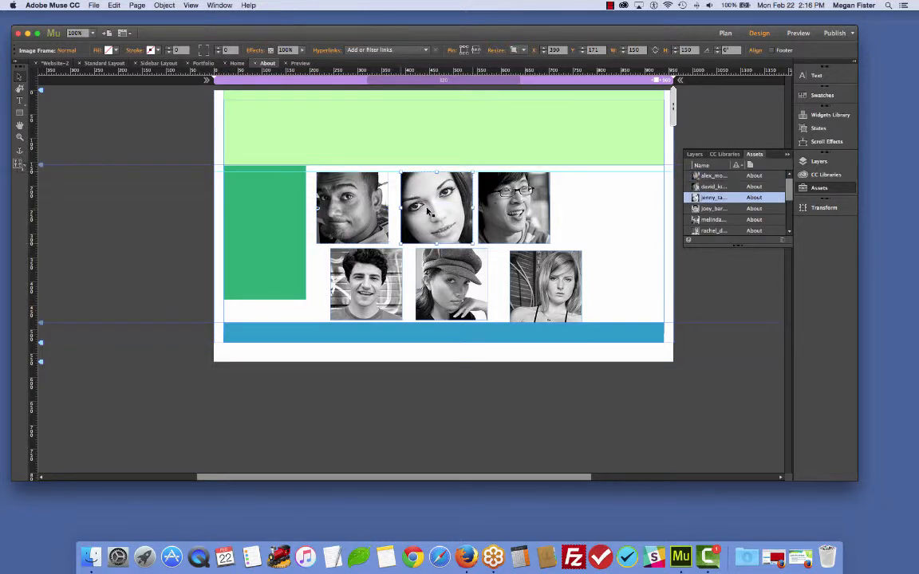
left_click(512, 209)
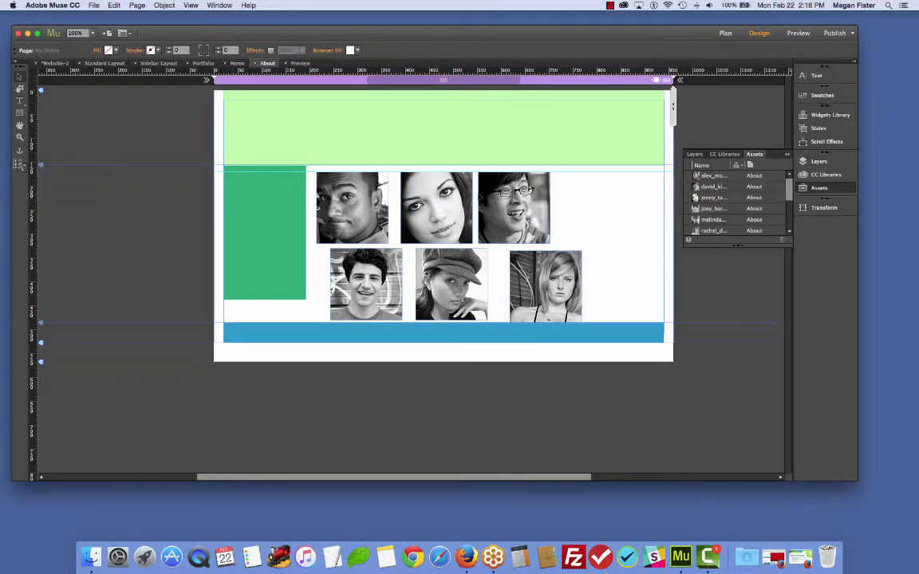
left_click(445, 206)
left_click(365, 204)
left_click(436, 206)
left_click(496, 183)
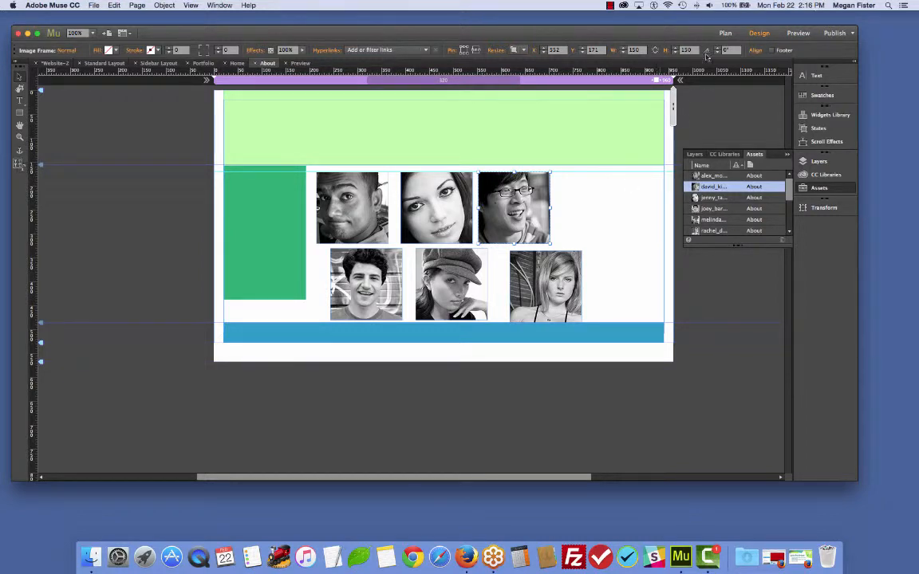
left_click(756, 50)
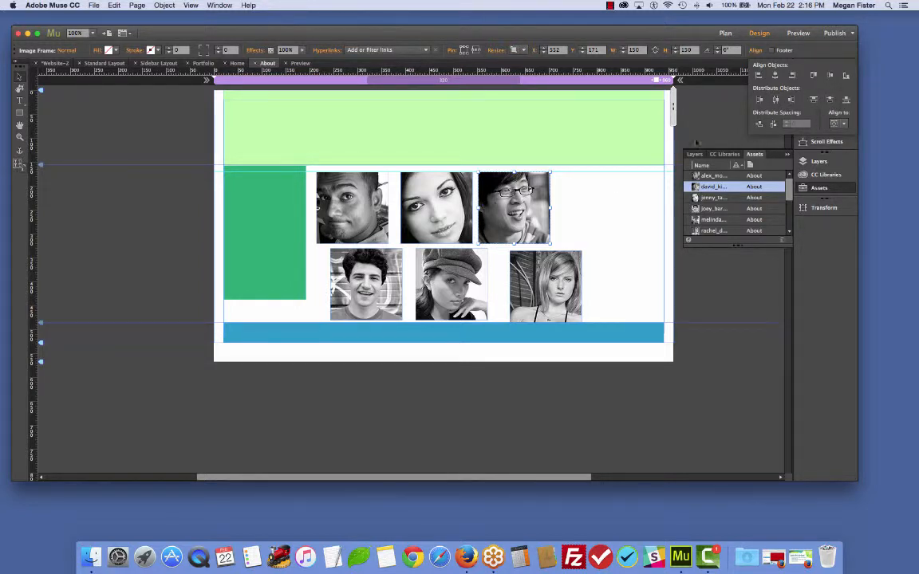
left_click(180, 203)
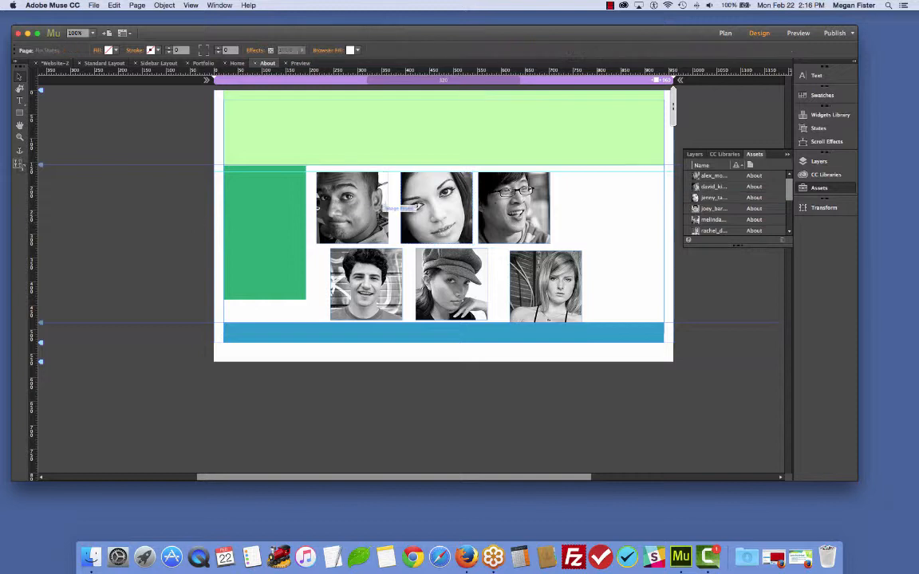
left_click(357, 217)
left_click(429, 213)
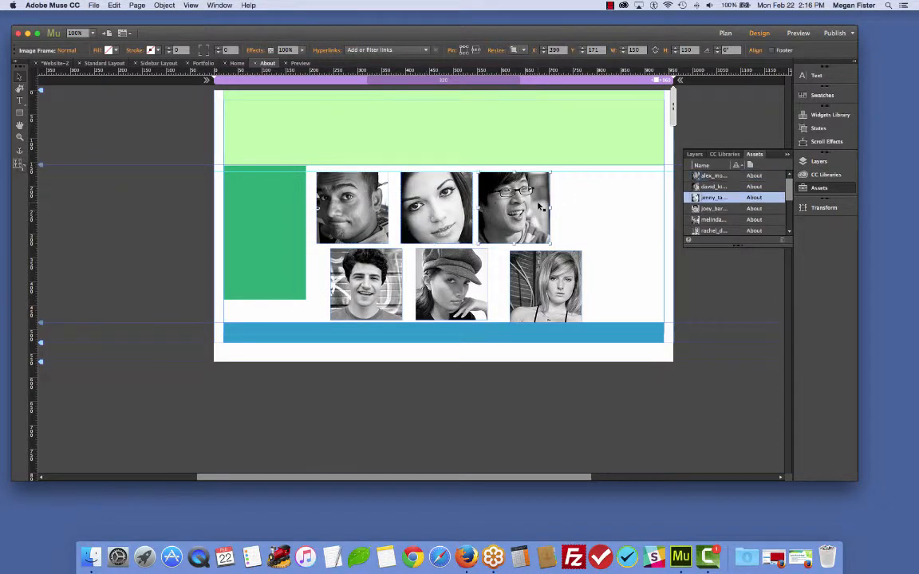
left_click(539, 205)
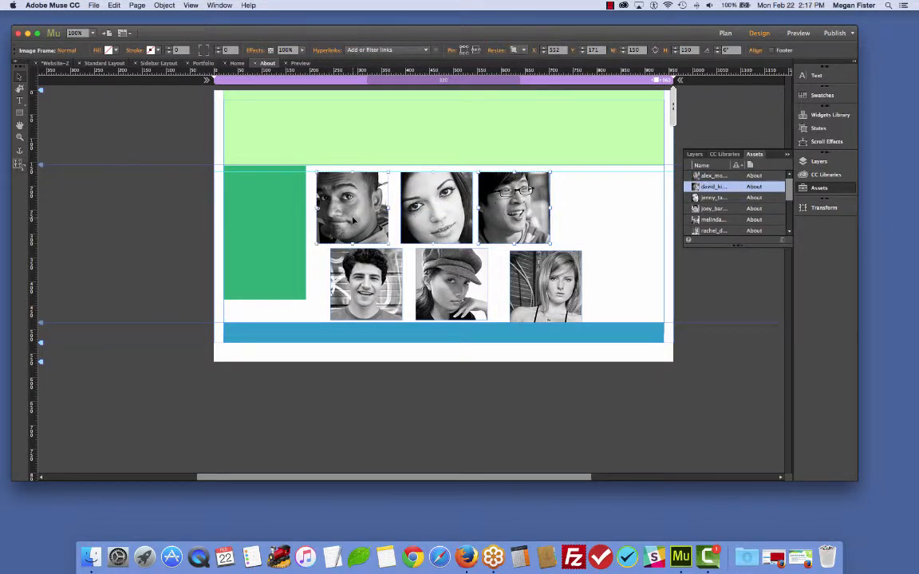
left_click(322, 199, "shift")
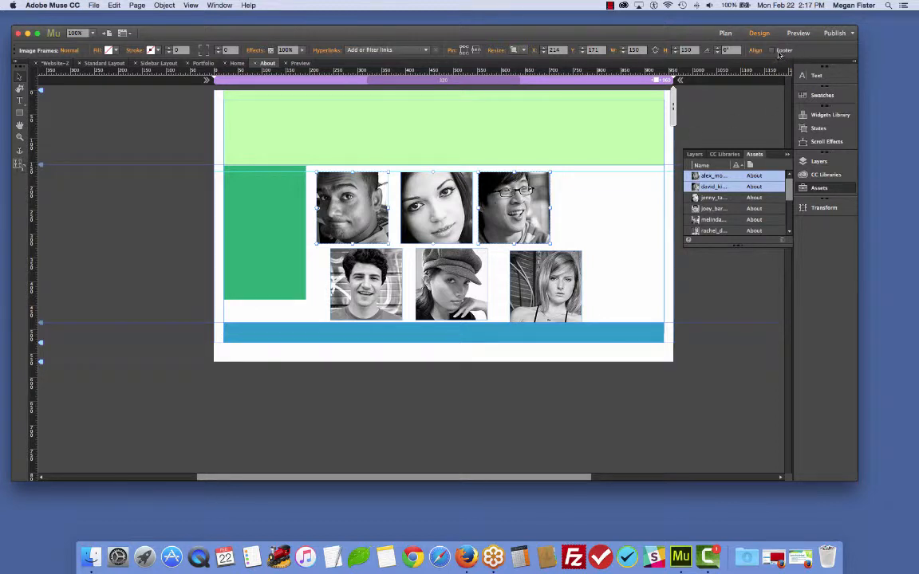
left_click(754, 50)
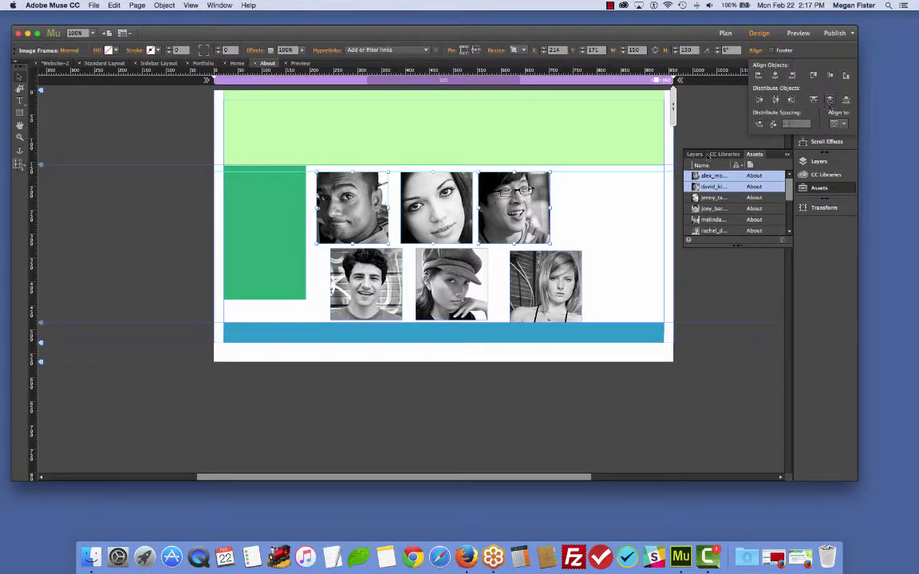
left_click(709, 197)
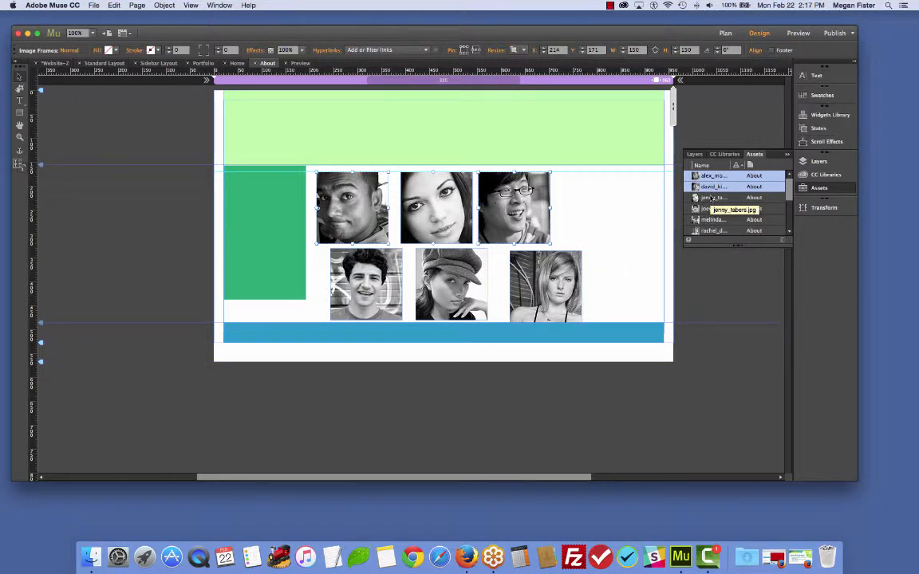
left_click(710, 177)
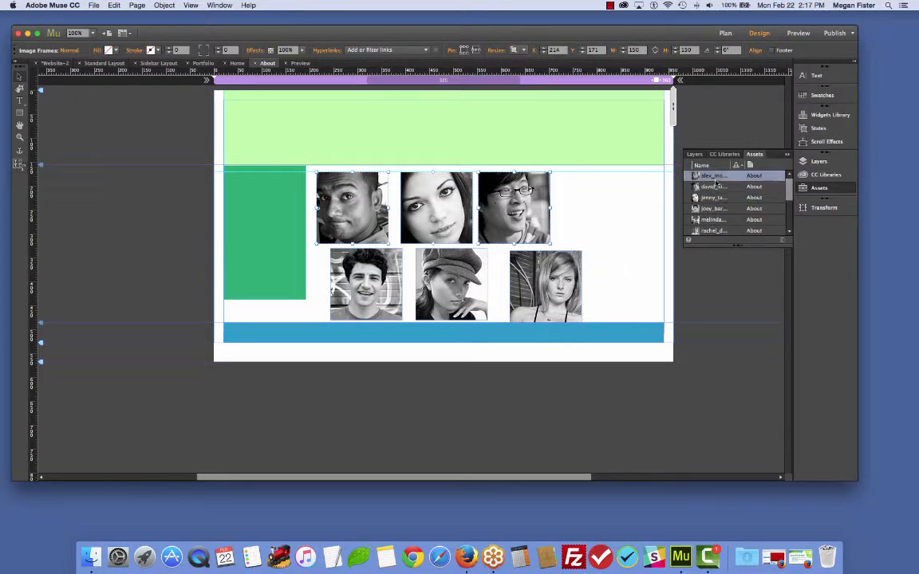
left_click(628, 191)
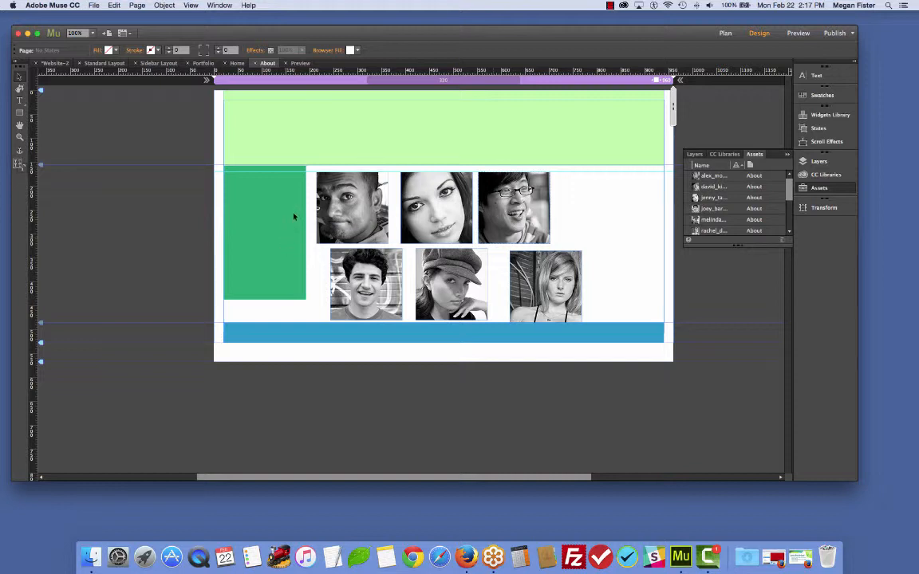
- Distribute the three top-row staff photos evenly in a horizontal row
left_click_drag(304, 199, 542, 198)
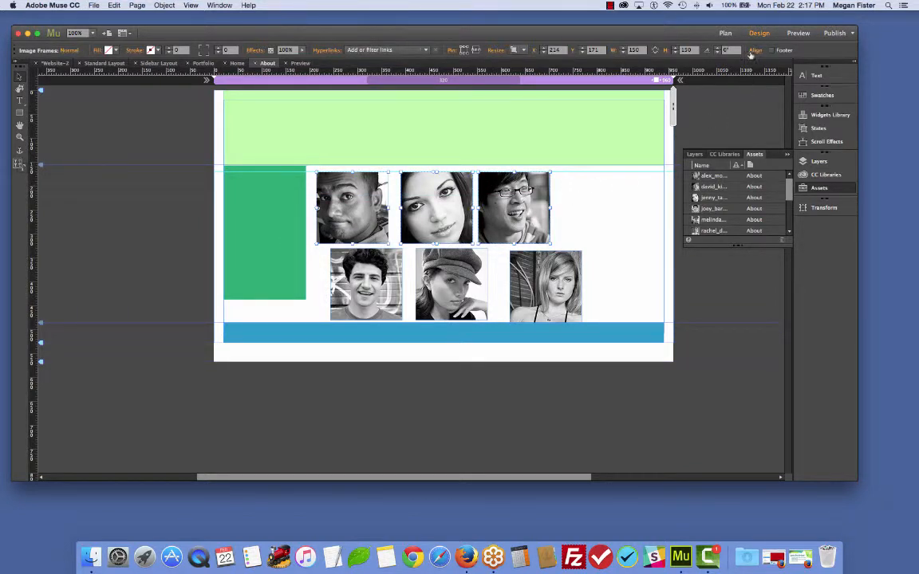
left_click(755, 50)
left_click(776, 76)
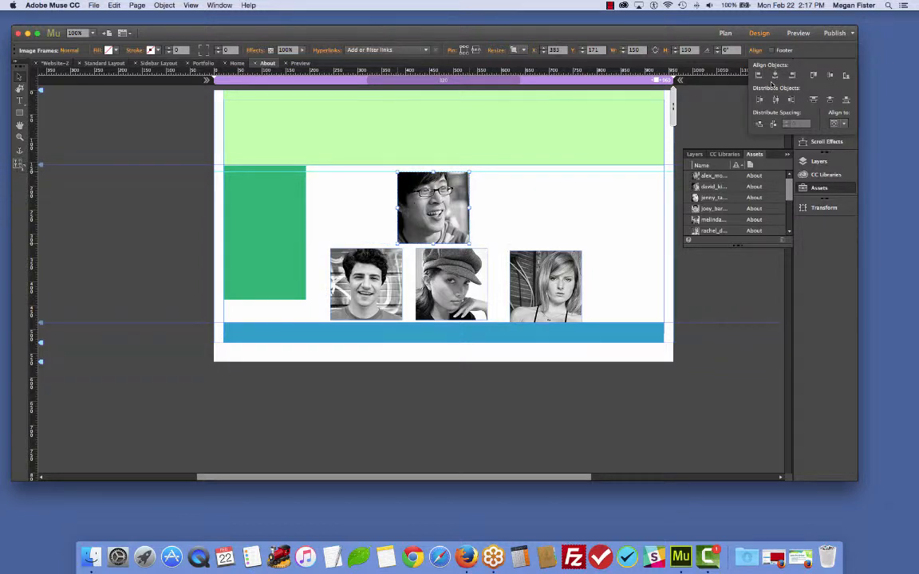
key("super+z")
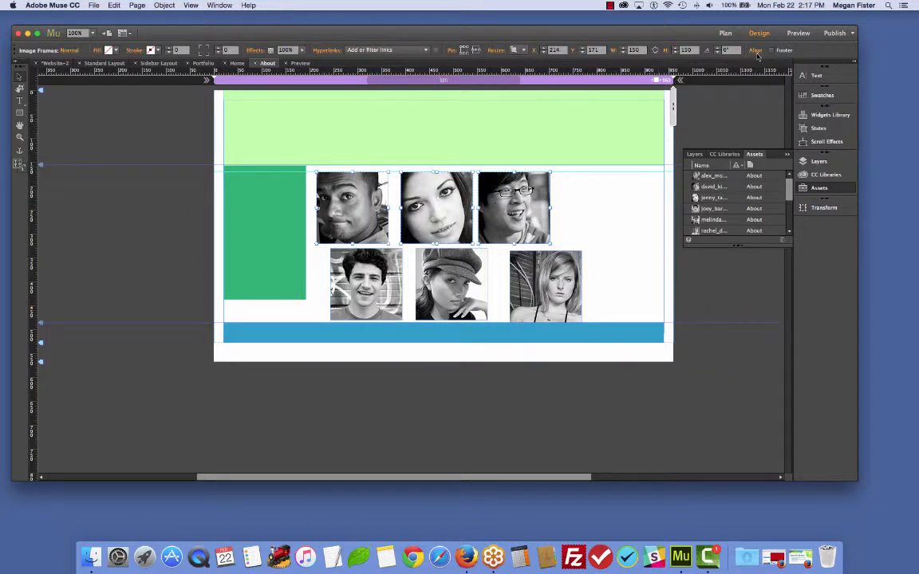
left_click(755, 51)
left_click(775, 98)
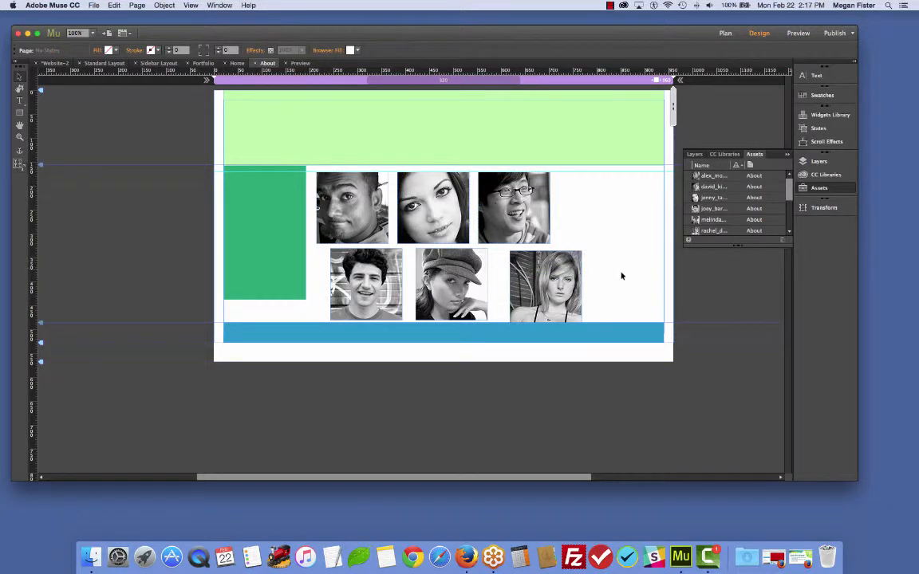
- Distribute the three bottom-row staff photos evenly across the row
left_click_drag(622, 273, 358, 272)
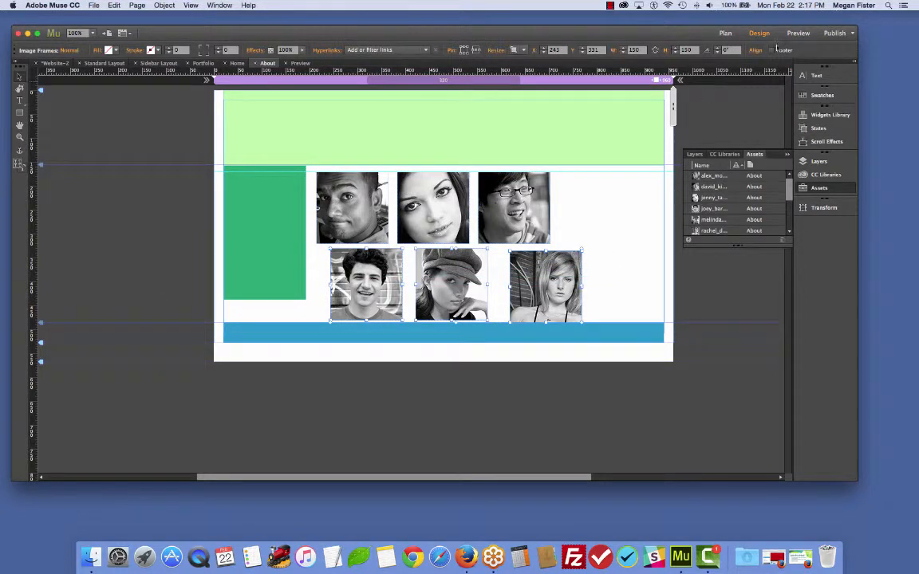
left_click(754, 50)
left_click(830, 100)
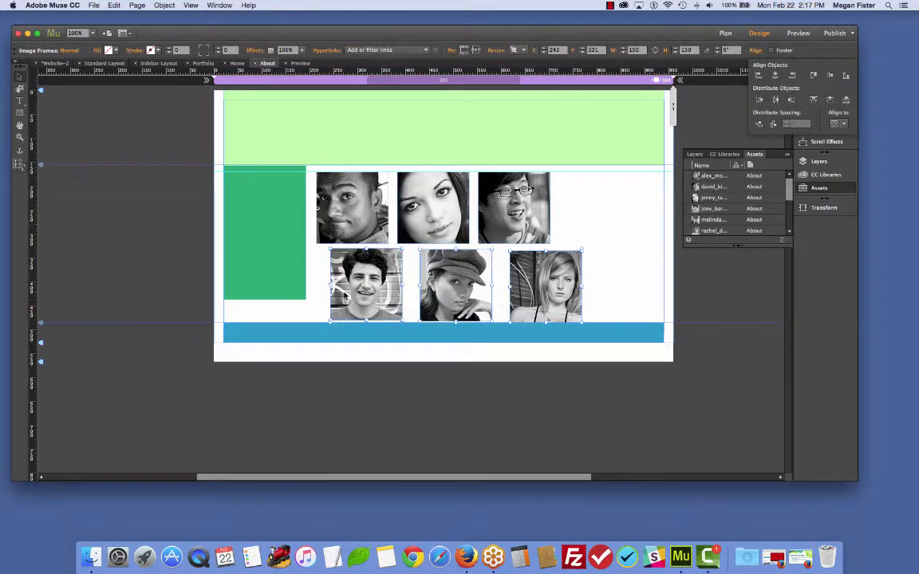
left_click(369, 268)
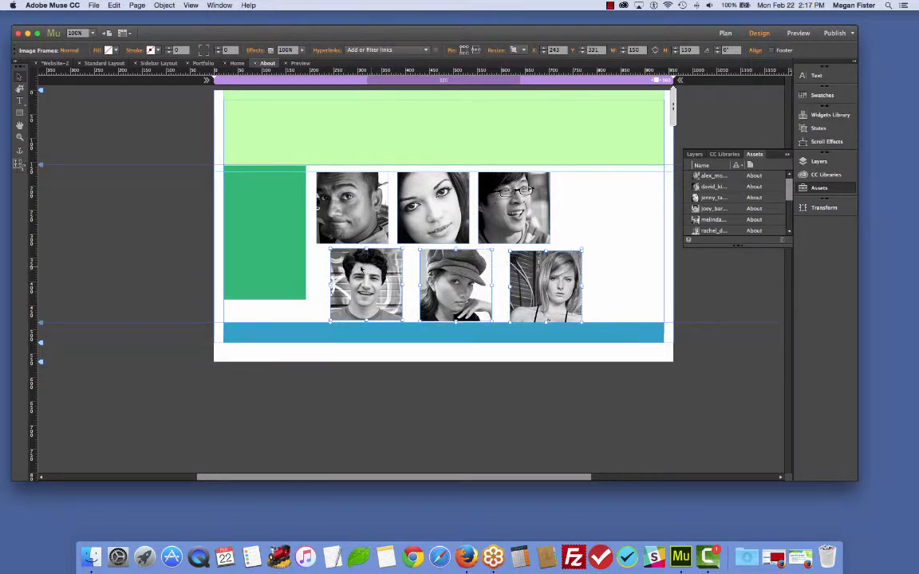
left_click(111, 257)
left_click(371, 282)
left_click(458, 284, "shift")
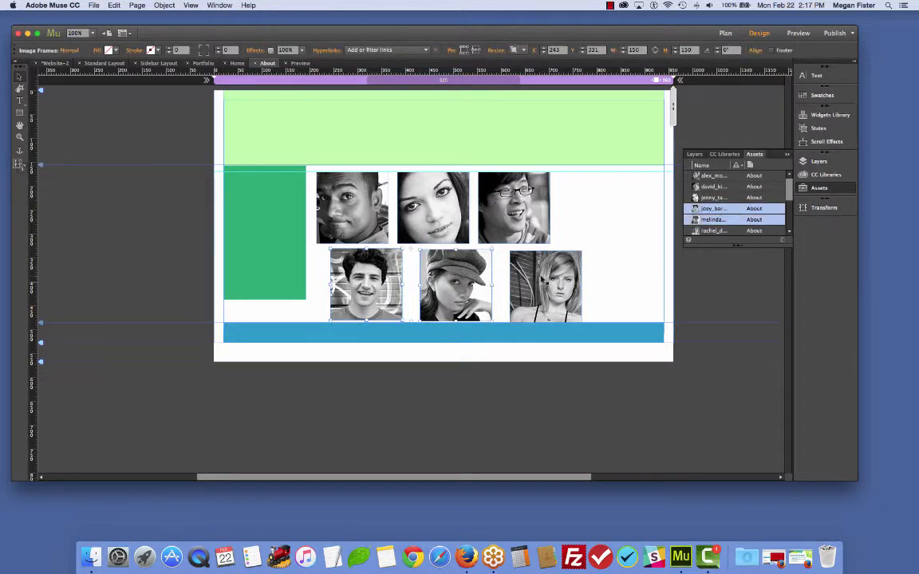
mouse_move(545, 273)
left_mouse_down()
mouse_move(534, 271)
mouse_move(553, 274)
left_mouse_up()
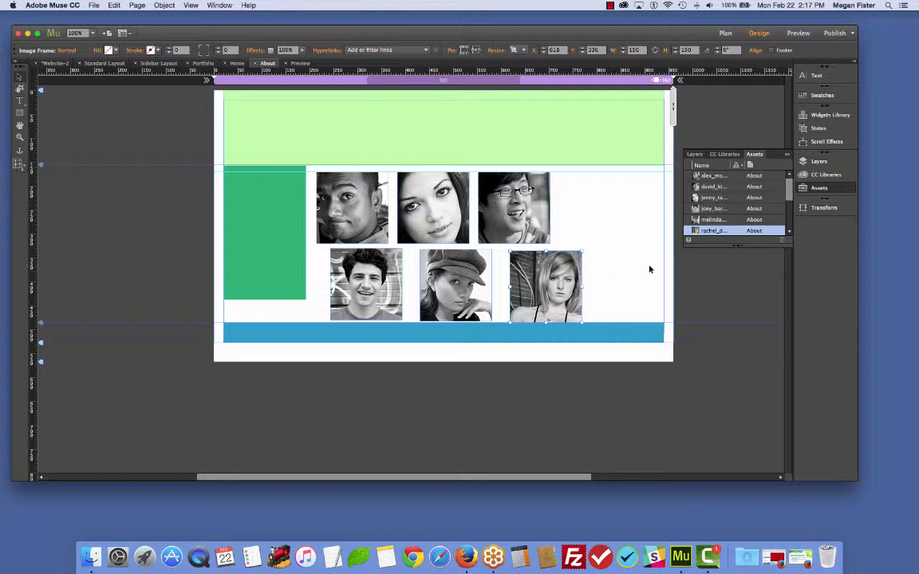
key("super+z")
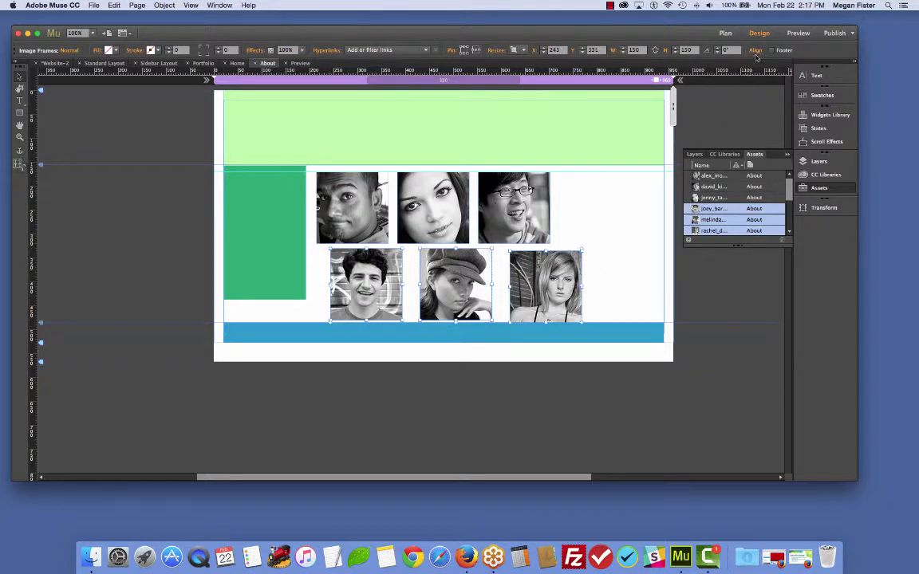
left_click(755, 51)
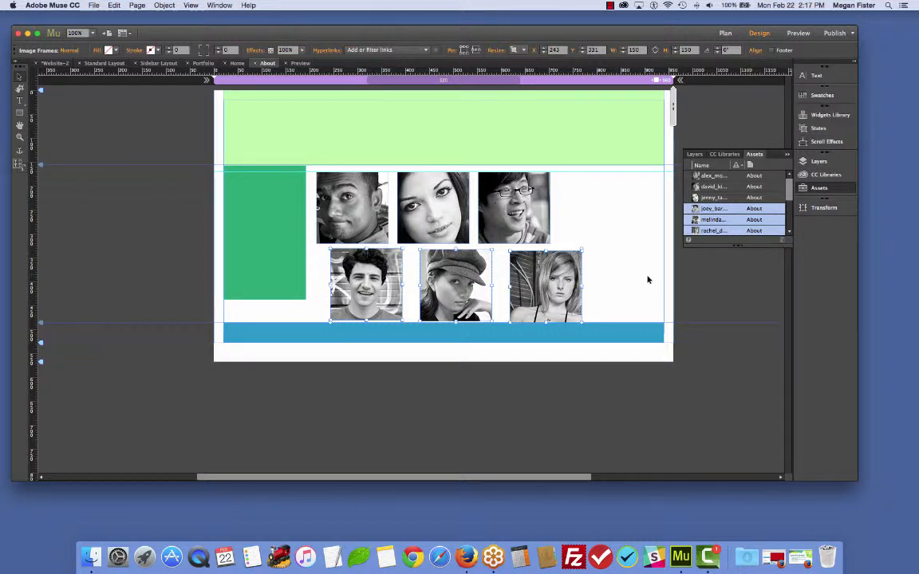
- Shift the bottom row of staff photos left so it lines up under the top row
left_click_drag(731, 267, 313, 278)
left_click_drag(444, 281, 429, 285)
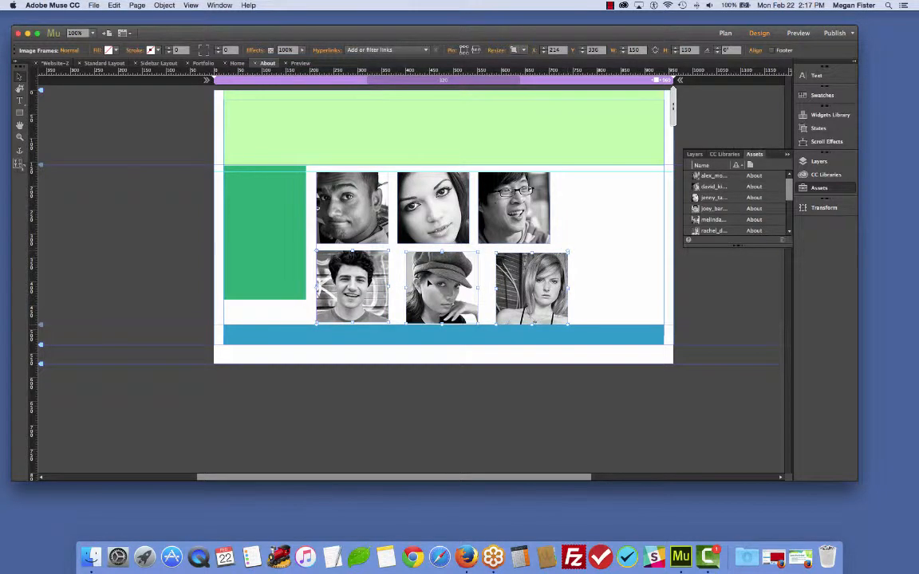
left_click(547, 273)
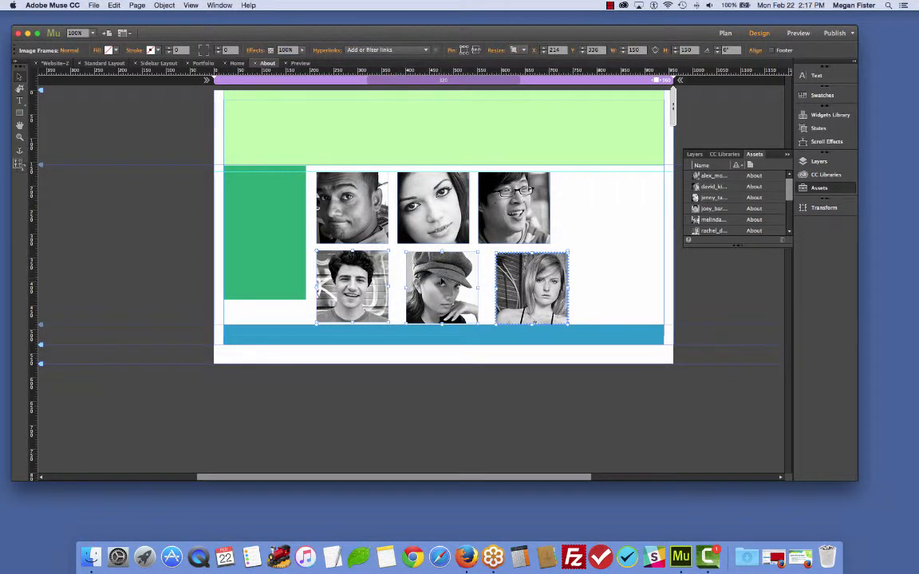
left_click(441, 278)
left_click(179, 277)
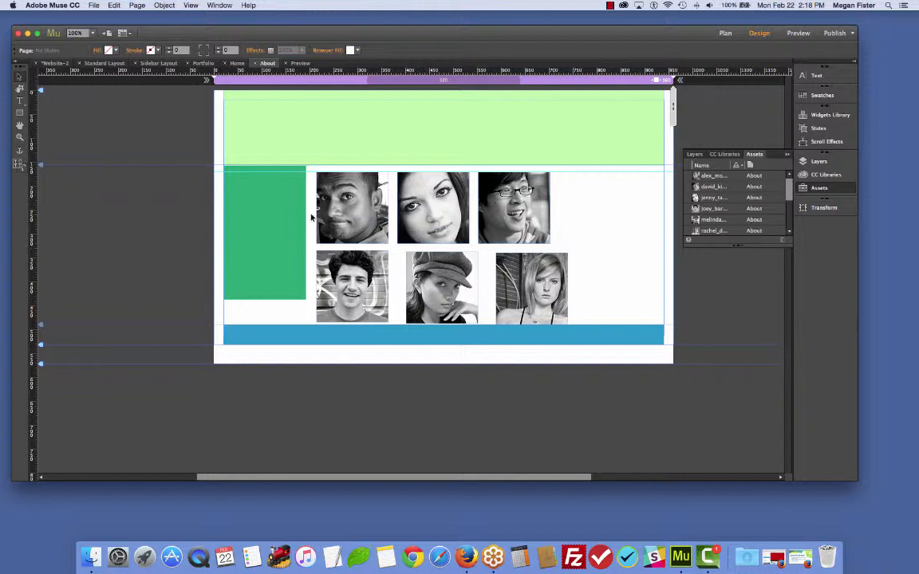
- Align the bottom-row photos into columns directly beneath the top-row photos
left_click_drag(319, 224, 598, 295)
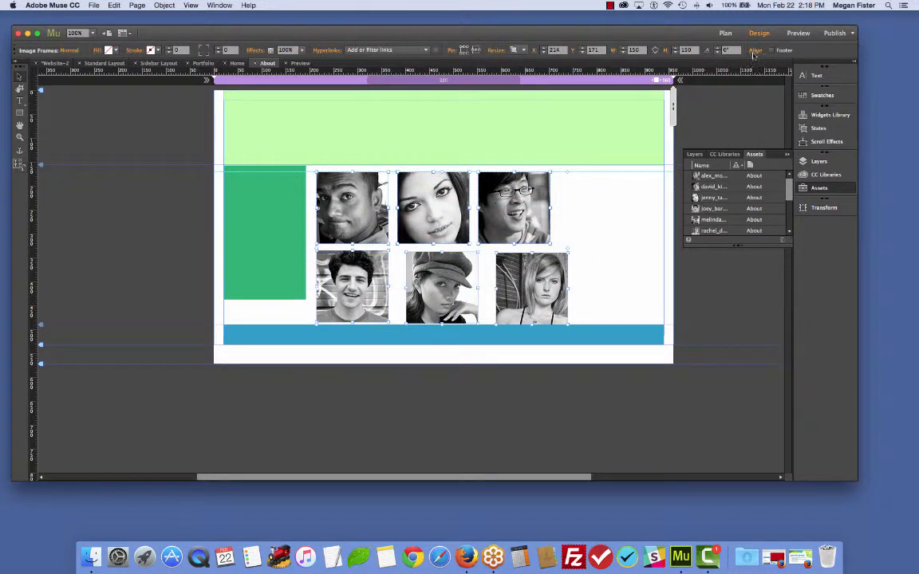
left_click(755, 50)
left_click(776, 100)
left_click_drag(531, 287, 515, 284)
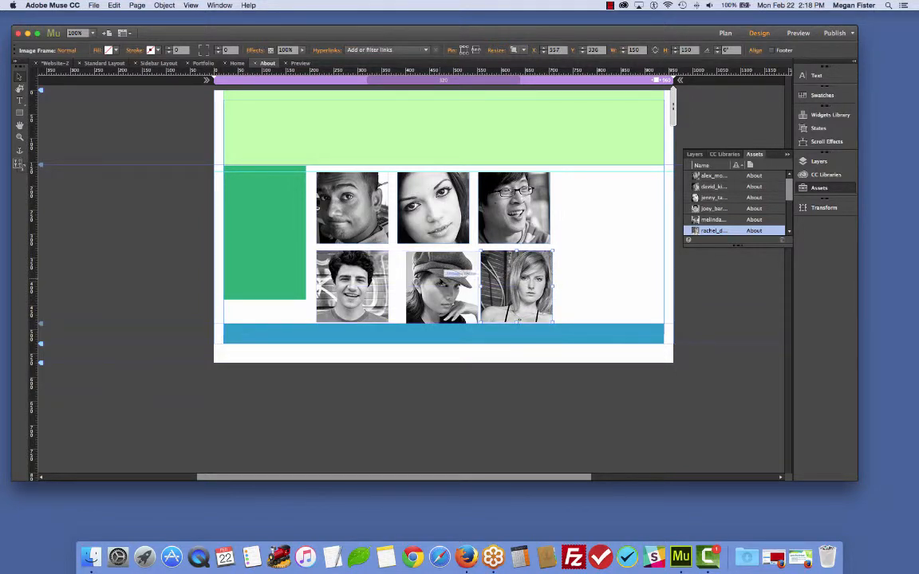
left_click_drag(440, 279, 430, 277)
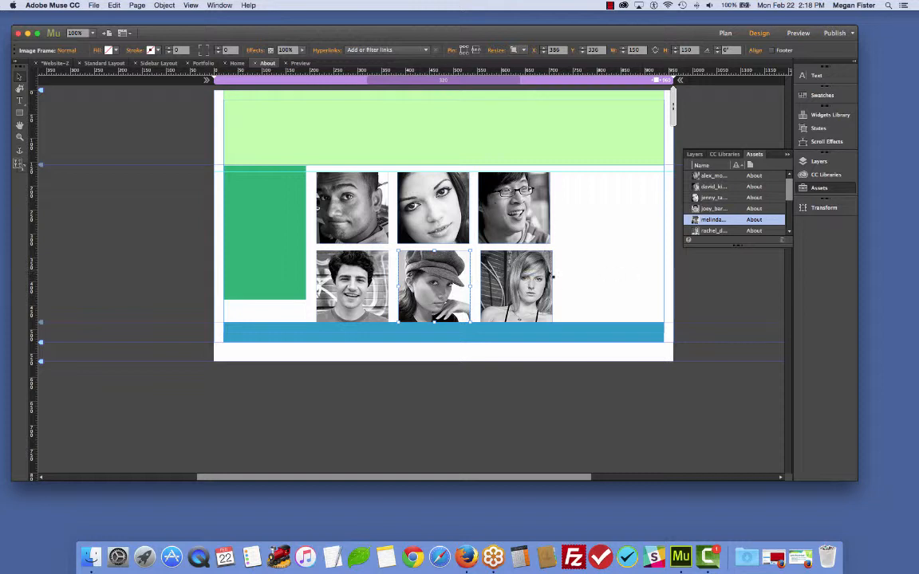
left_click(489, 278)
left_click_drag(494, 219, 496, 220)
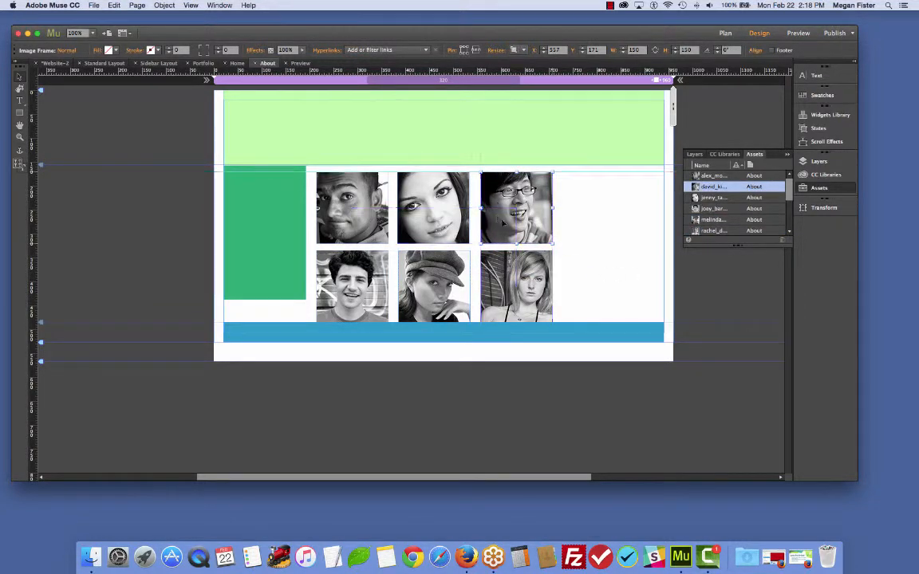
- Nudge the grid of six staff photos into position within the content area
left_click(718, 259)
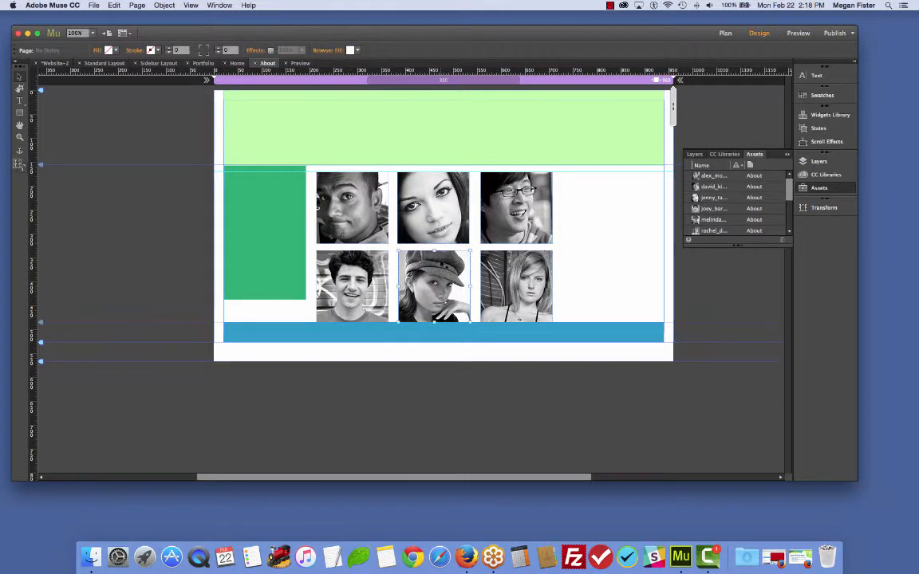
left_click(428, 217)
left_click(628, 244)
left_click_drag(310, 177, 523, 287)
key("Up")
key("Up")
key("Up")
key("Up")
key("Up")
key("Up")
key("Up")
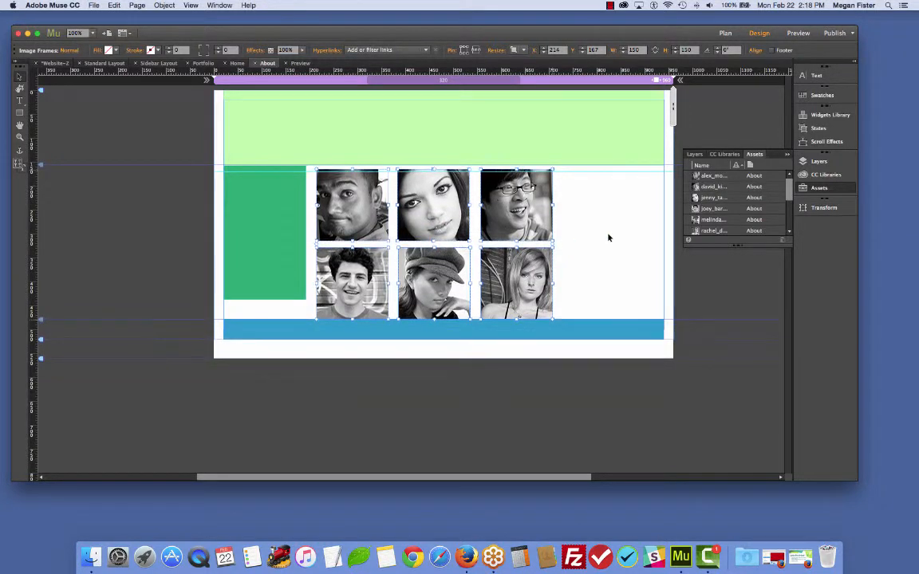
left_click_drag(518, 317, 518, 346)
left_click_drag(457, 239, 459, 213)
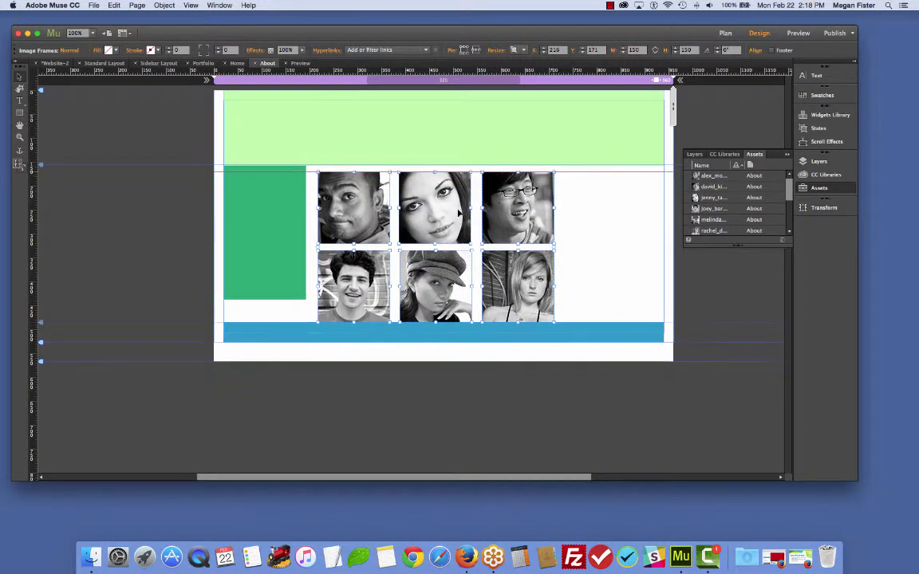
left_click(718, 292)
- Save the site
key("super+s")
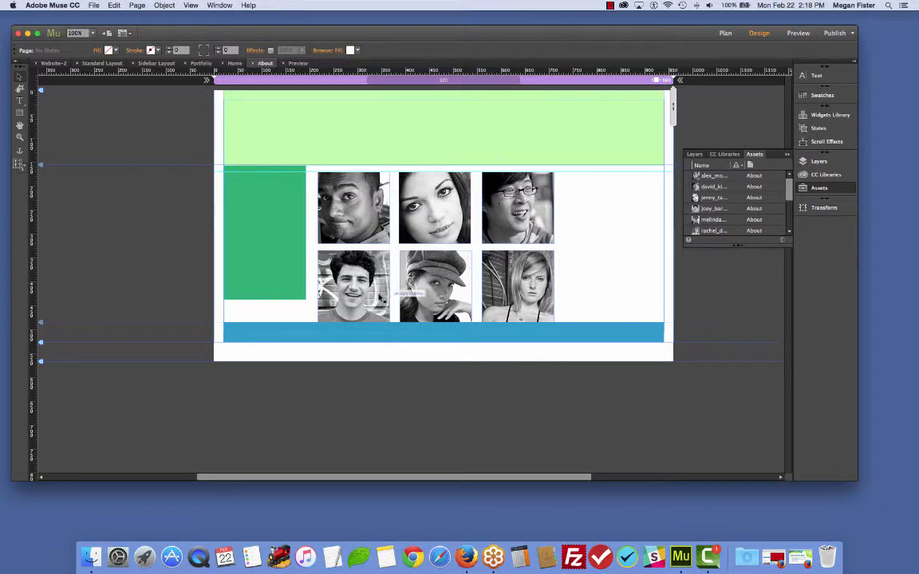
left_click_drag(284, 173, 528, 276)
left_click(600, 293)
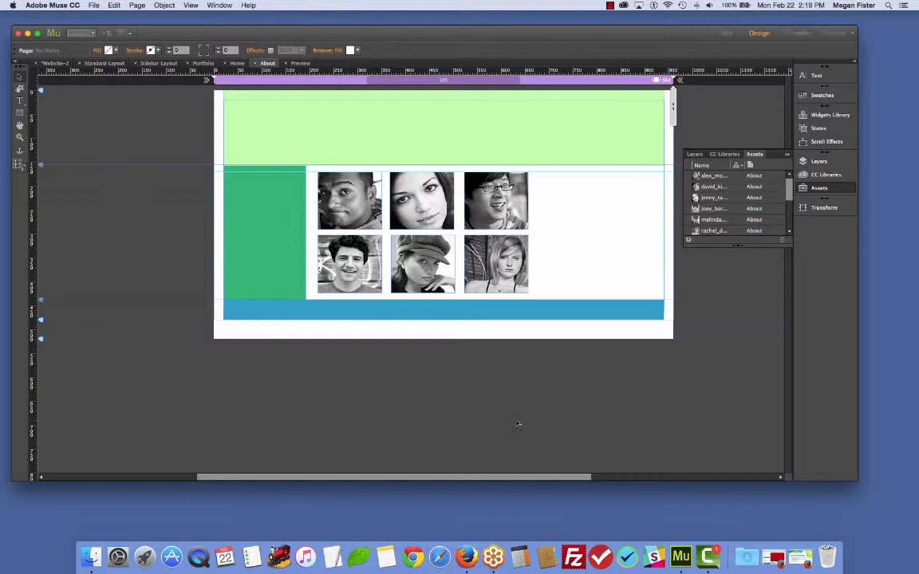
- Save the site and group all six staff photos into a single object
key("super+s")
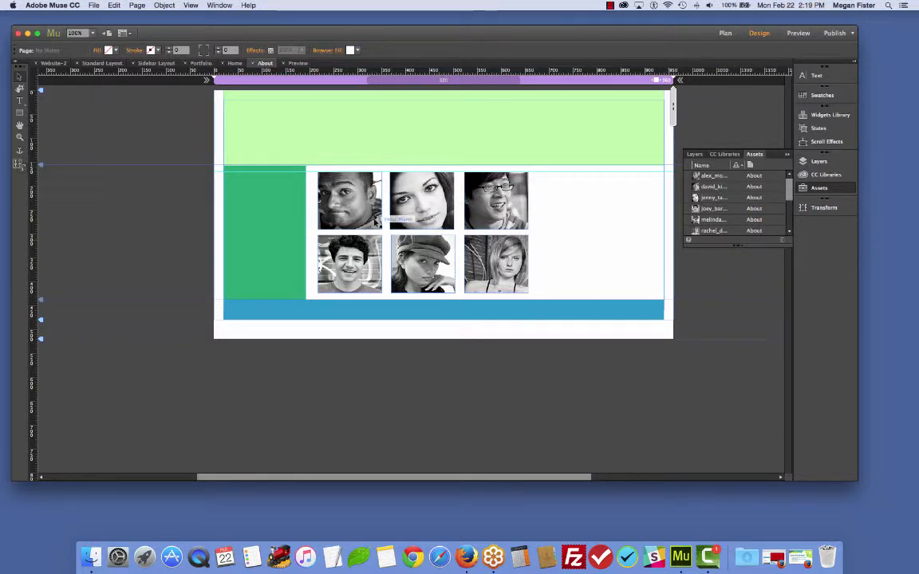
left_click_drag(236, 155, 539, 276)
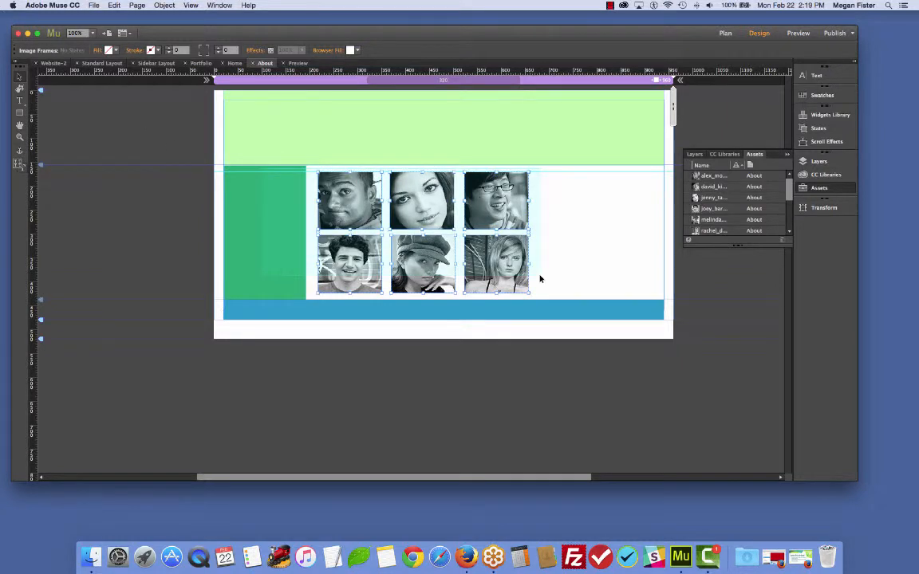
left_click(144, 7)
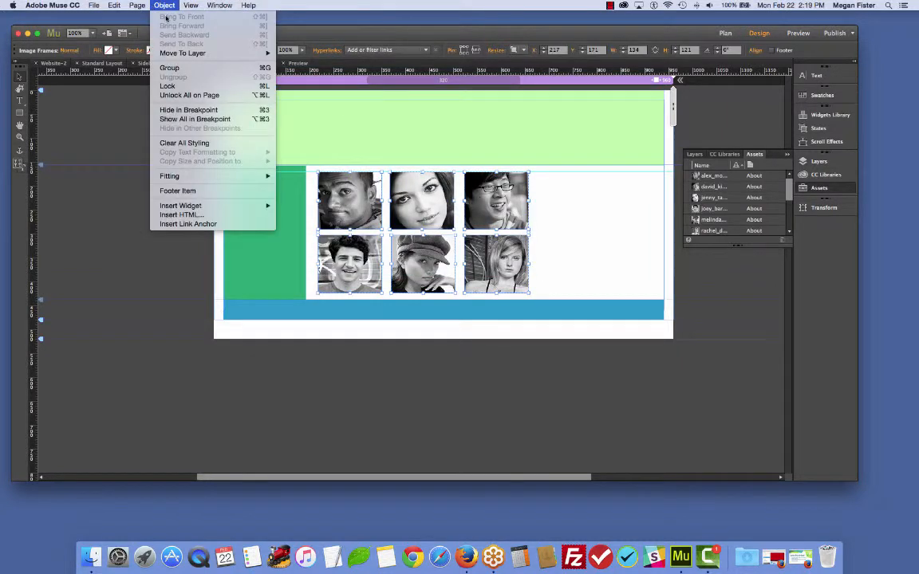
left_click(184, 64)
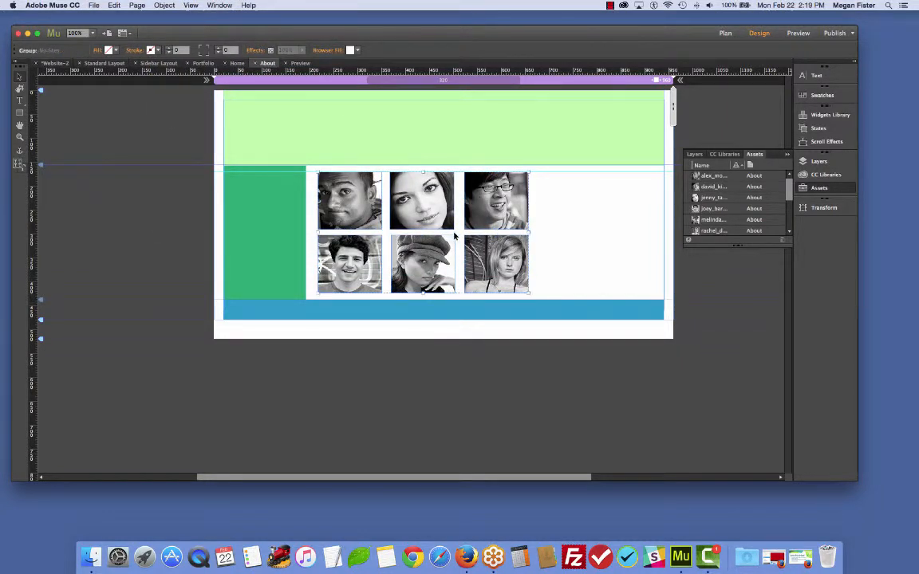
- Move the grouped staff photos slightly left within the content area and save the site
mouse_move(407, 207)
left_mouse_down()
mouse_move(481, 193)
mouse_move(392, 210)
mouse_move(400, 208)
left_mouse_up()
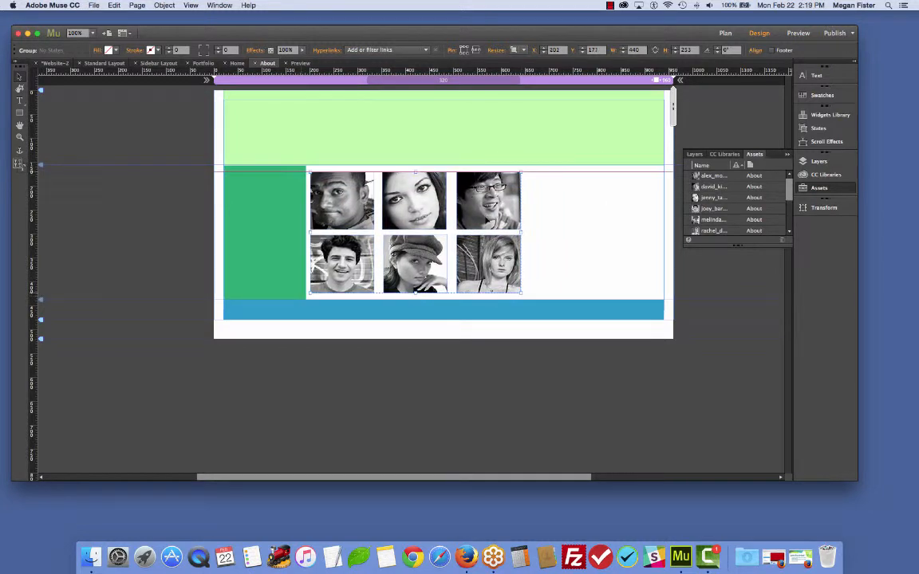
left_click(102, 220)
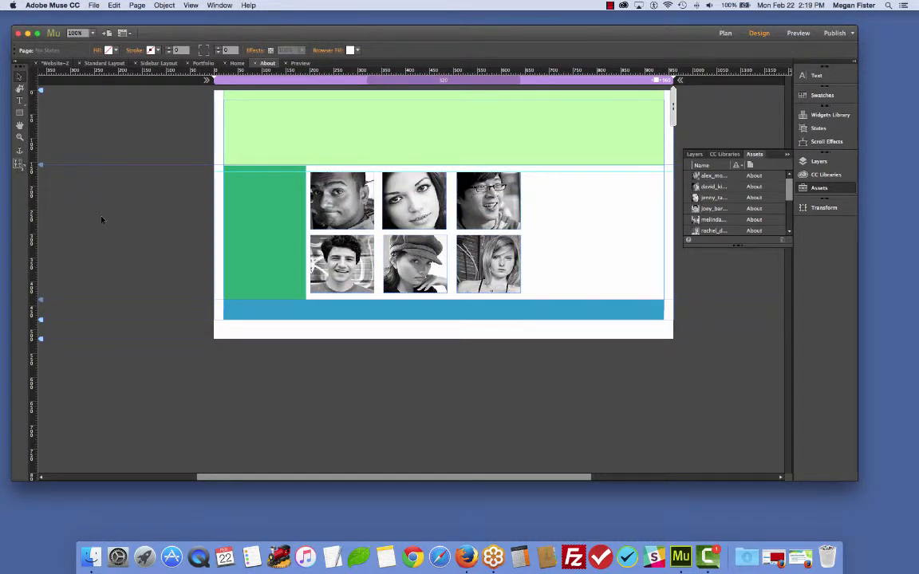
key("super+s")
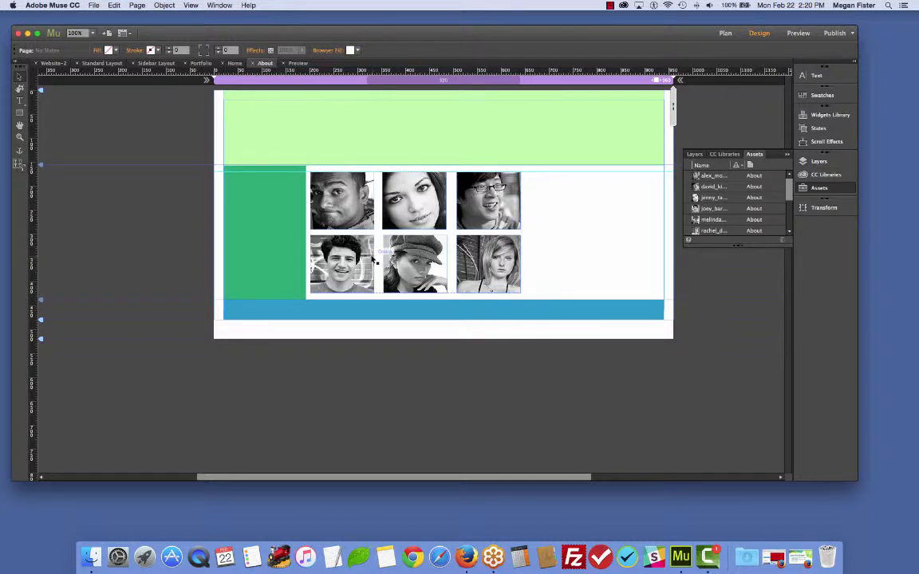
- Place the about_us.txt file from the assets folder to the right of the photo grid
left_click(92, 5)
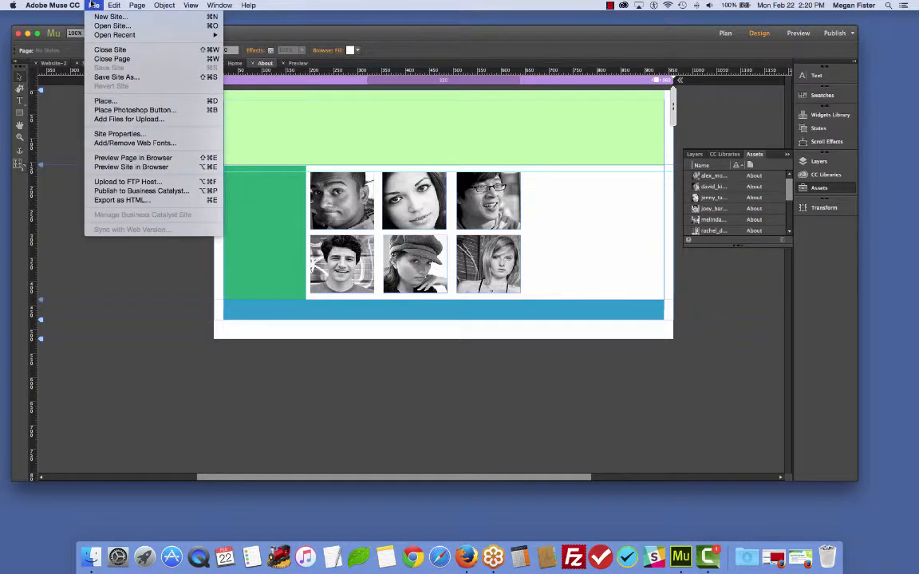
left_click(104, 100)
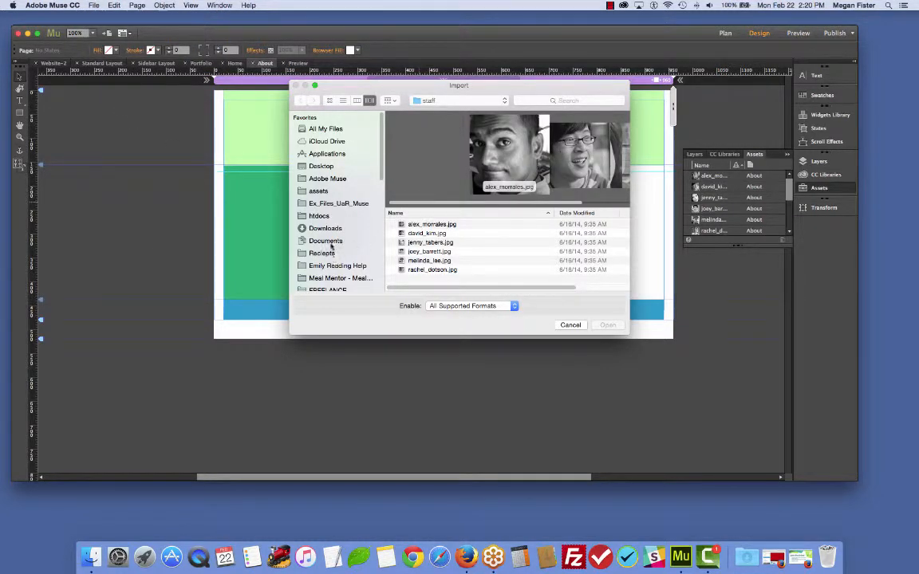
left_click(319, 192)
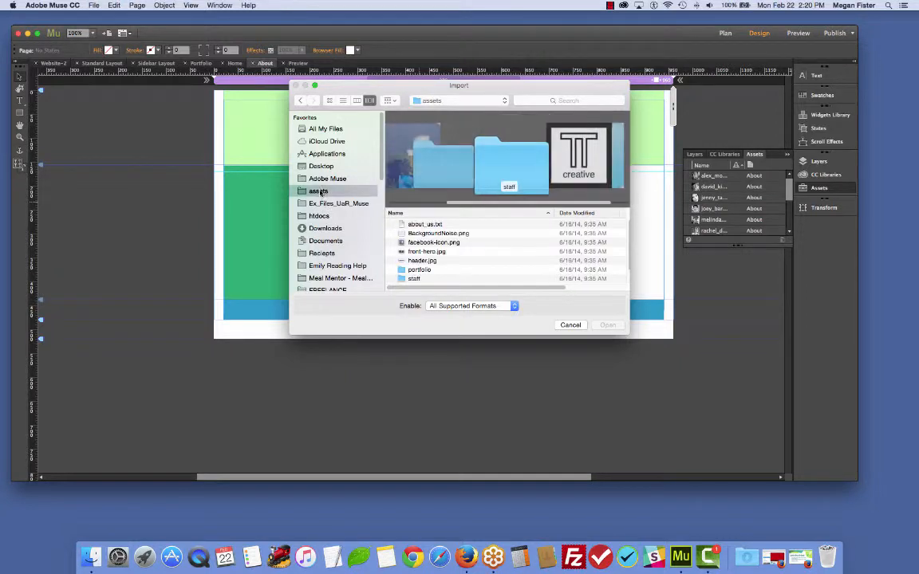
left_click(424, 224)
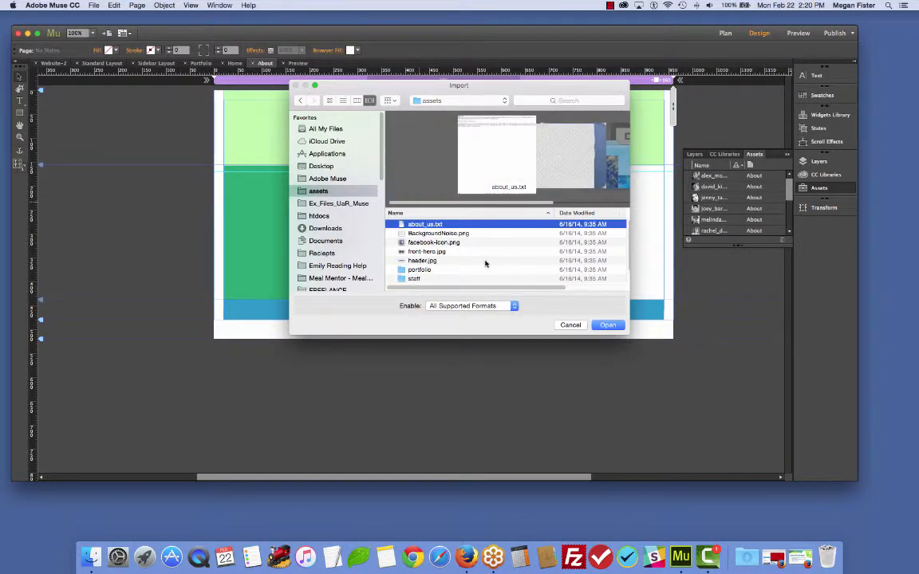
left_click(608, 324)
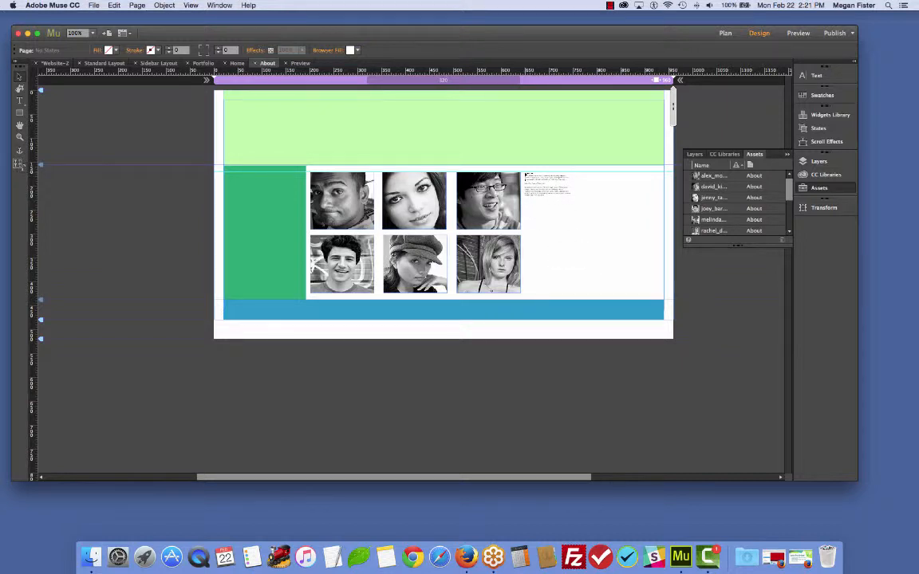
left_click(525, 173)
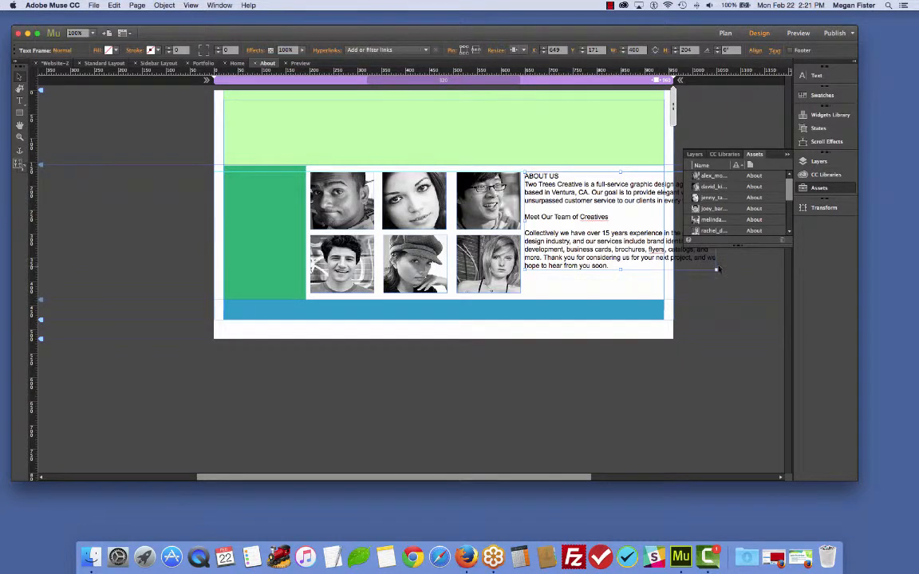
- Resize the about-us text frame to about 281 by 327 px so it fits the column beside the photos
left_click_drag(716, 268, 655, 397)
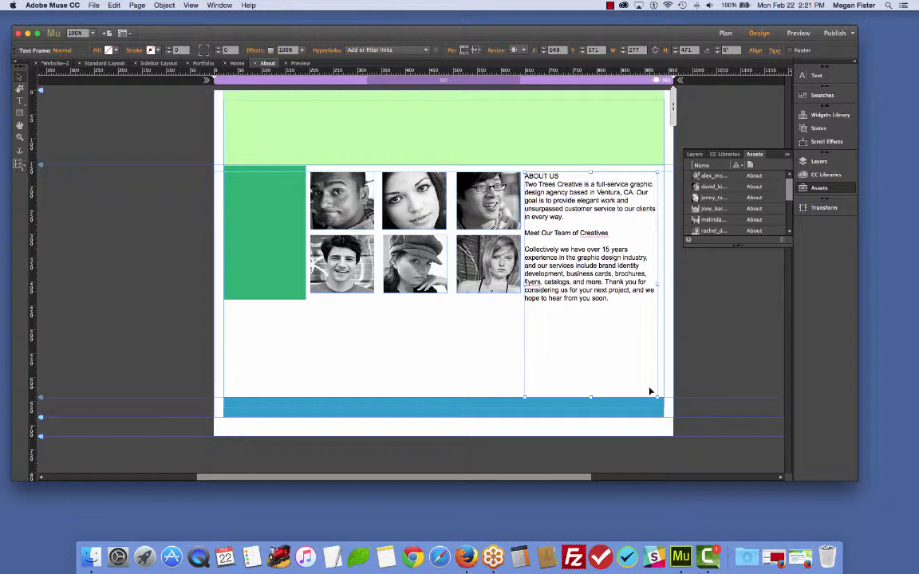
double_click(552, 175)
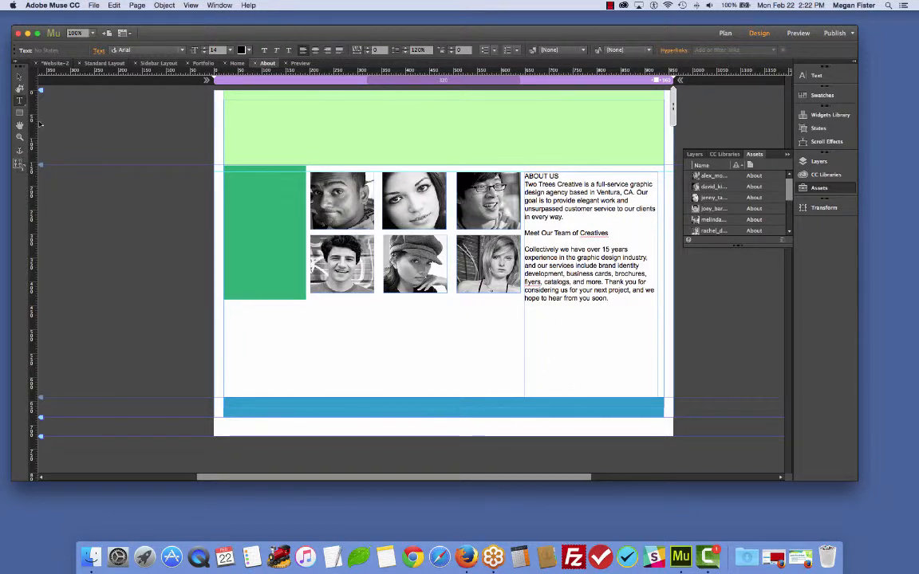
key("Escape")
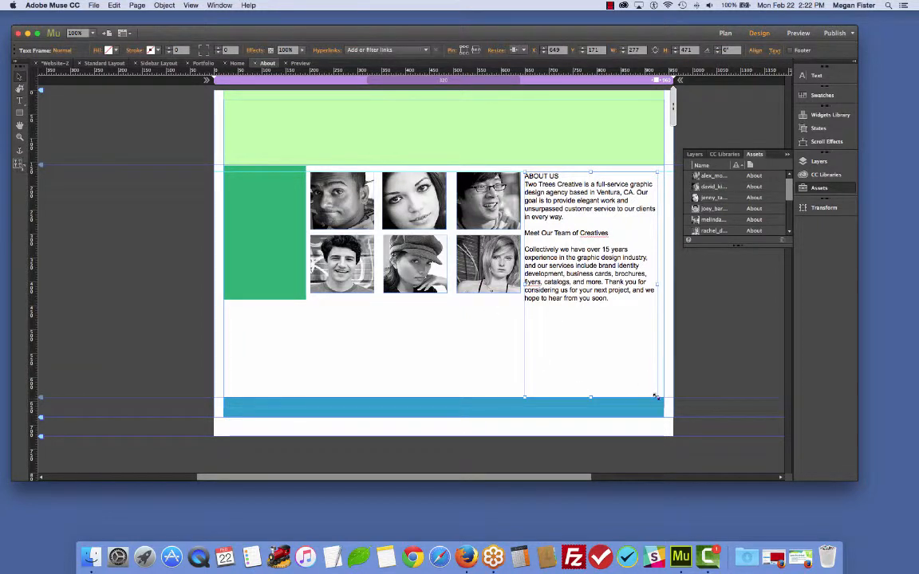
left_click_drag(657, 397, 594, 342)
left_click_drag(536, 322, 664, 446)
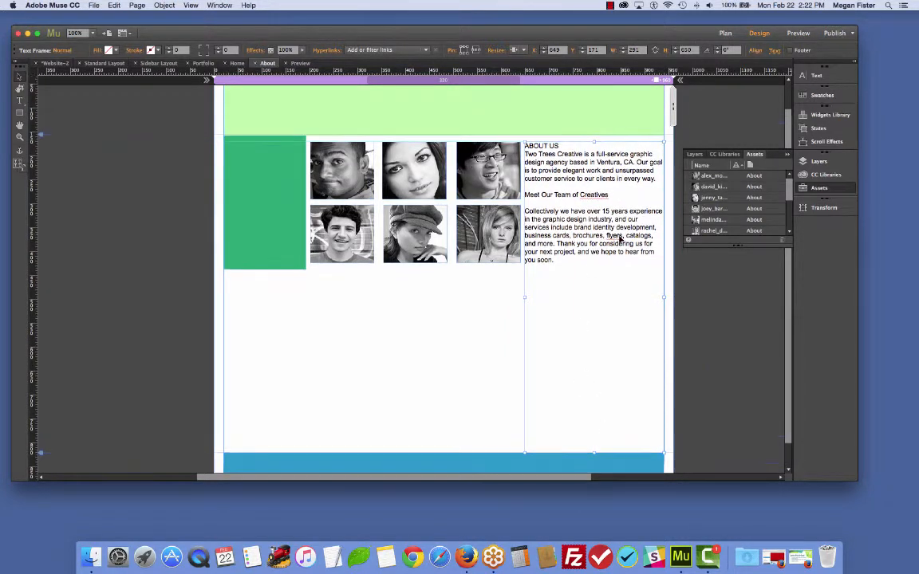
left_click_drag(593, 451, 587, 288)
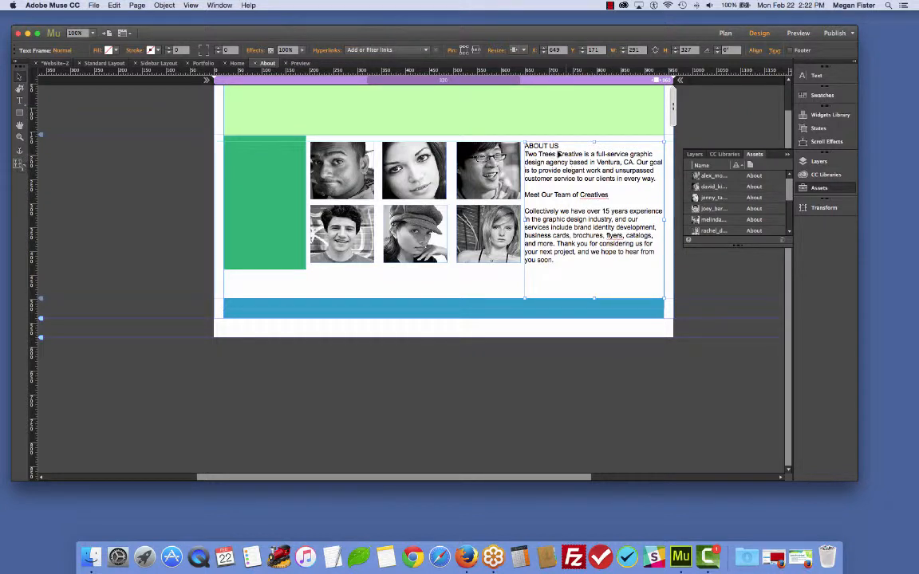
- Set the ABOUT US heading's font to Courier New
left_click_drag(556, 148, 516, 145)
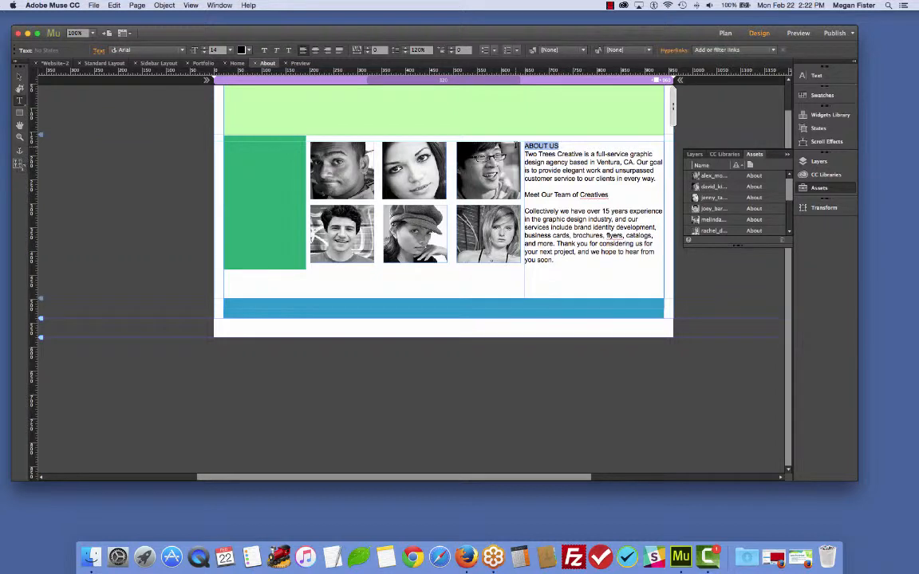
left_click(787, 154)
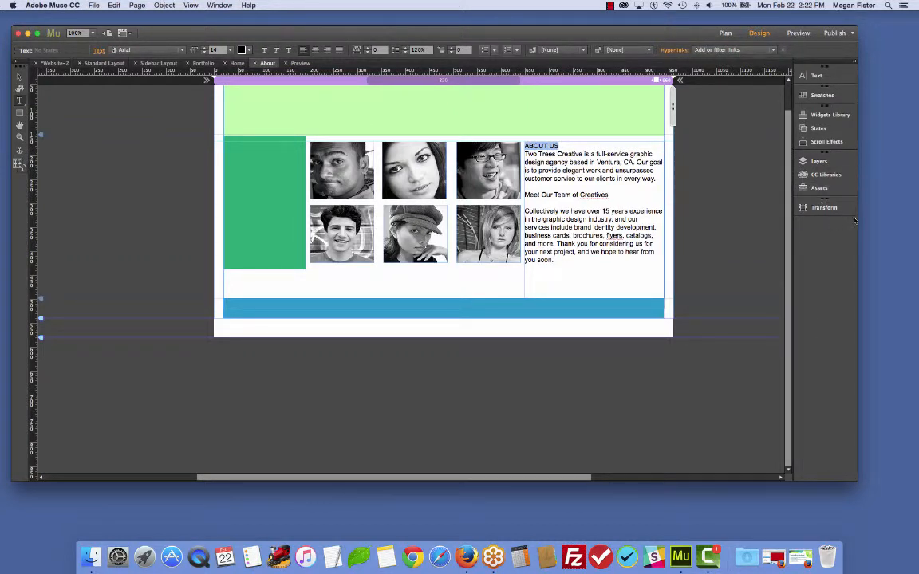
left_click(817, 78)
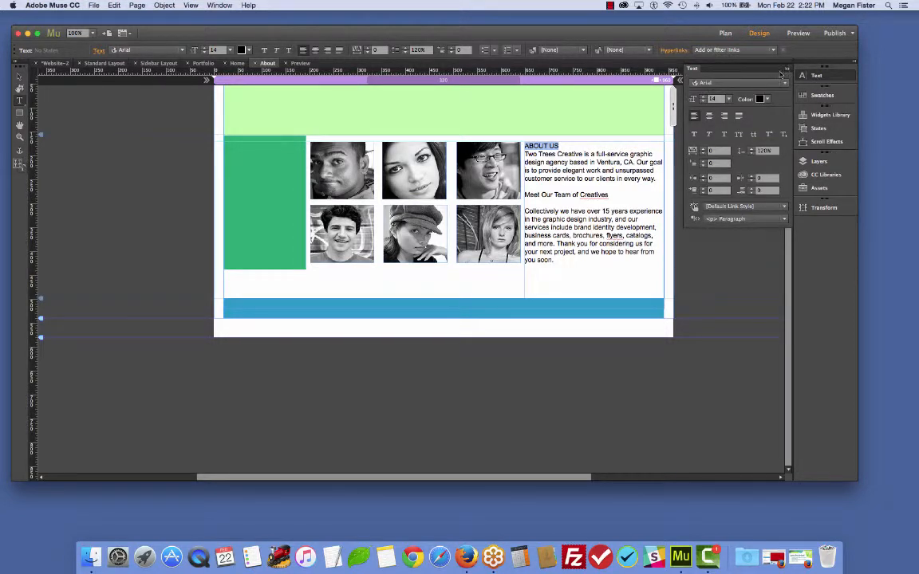
left_click(784, 85)
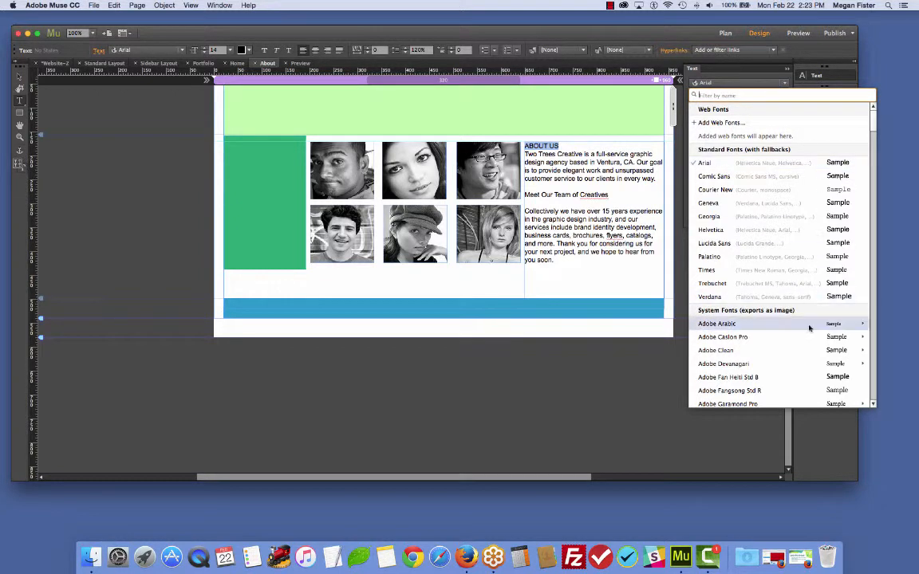
scroll(807, 323, "down", 3)
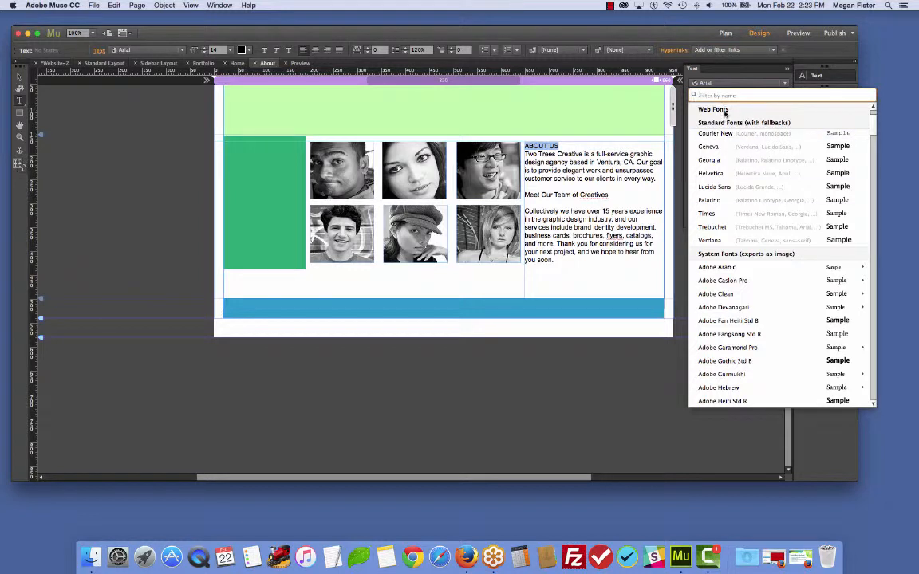
scroll(726, 116, "up", 4)
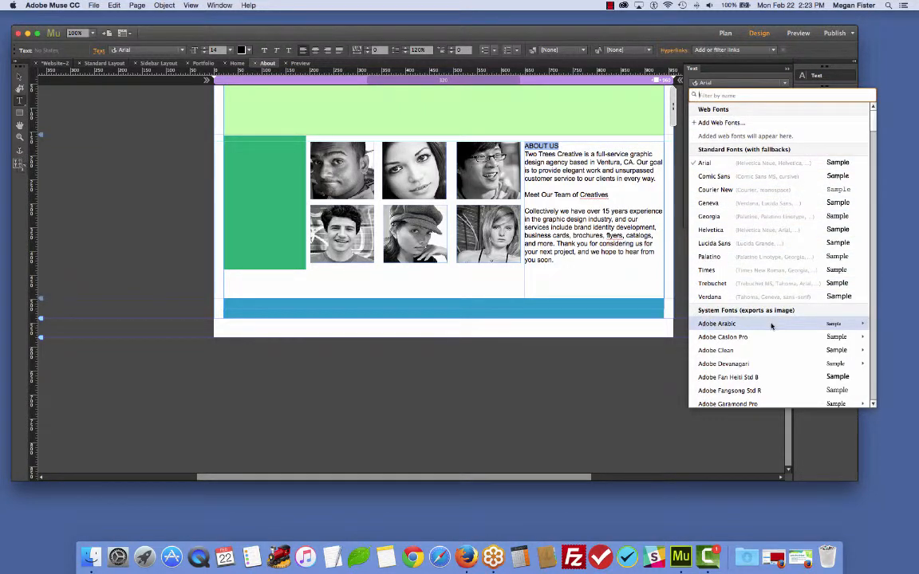
scroll(771, 323, "down", 1)
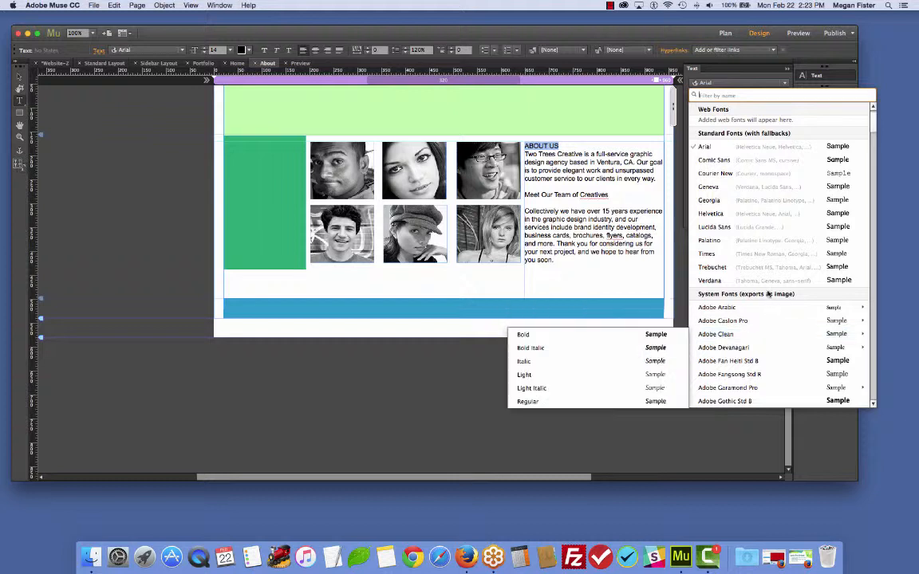
mouse_move(785, 313)
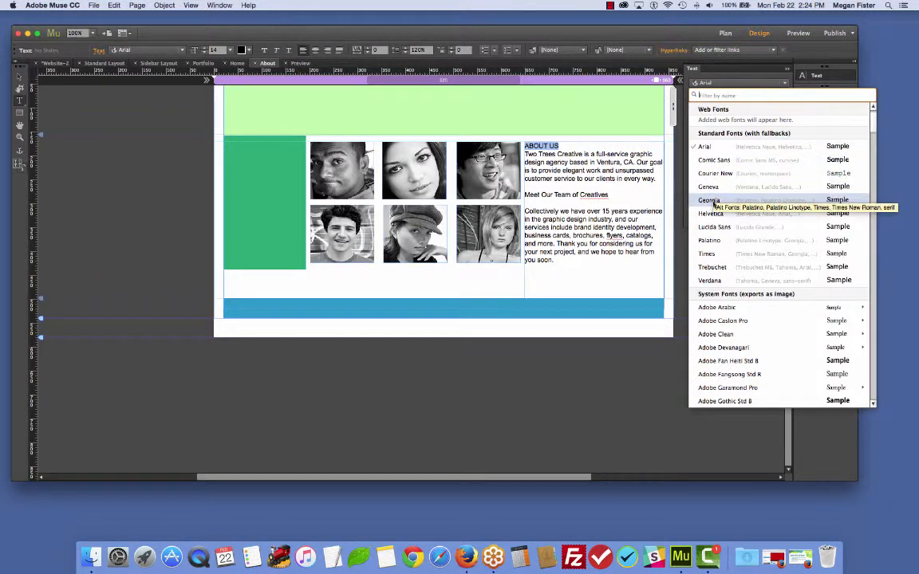
left_click(714, 173)
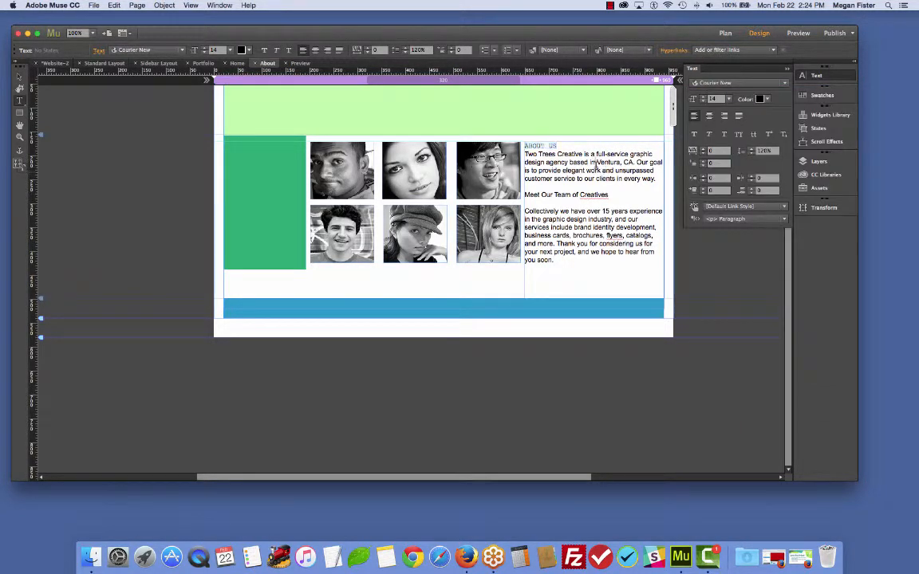
- Color the ABOUT US heading dark green
left_click_drag(522, 146, 560, 147)
left_click(758, 99)
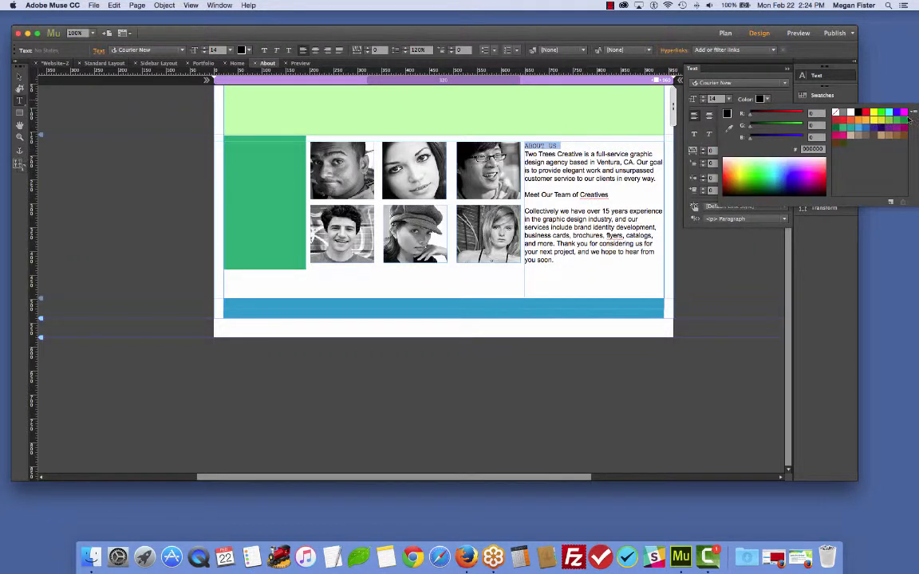
left_click(885, 113)
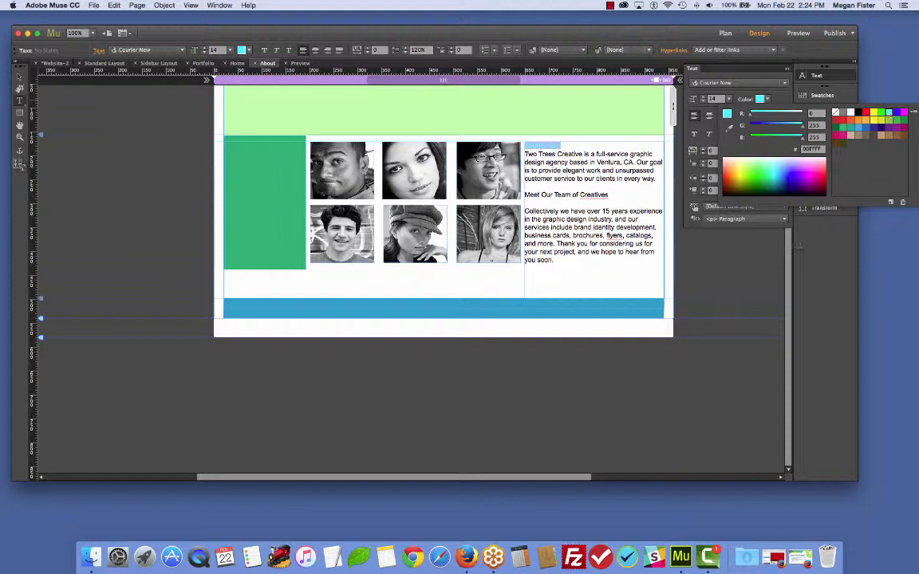
left_click(836, 128)
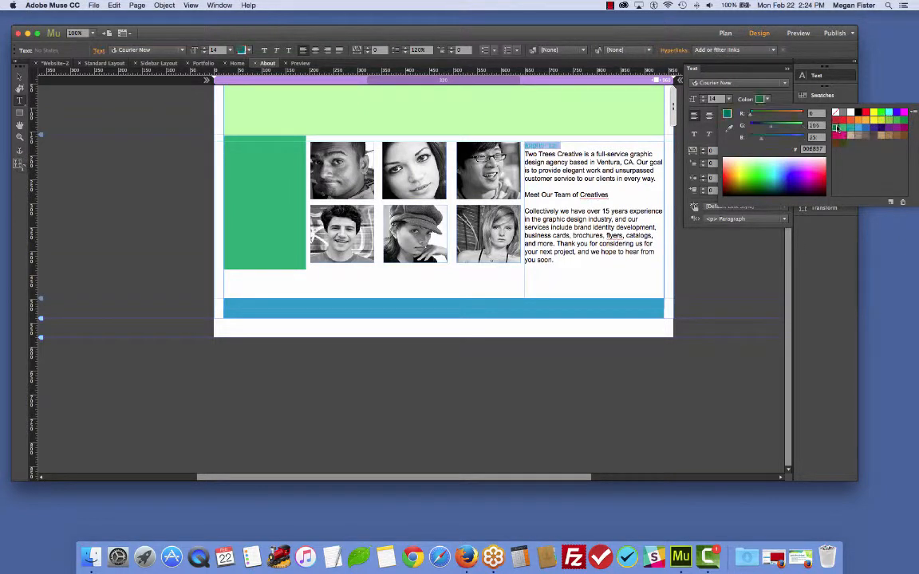
left_click(721, 276)
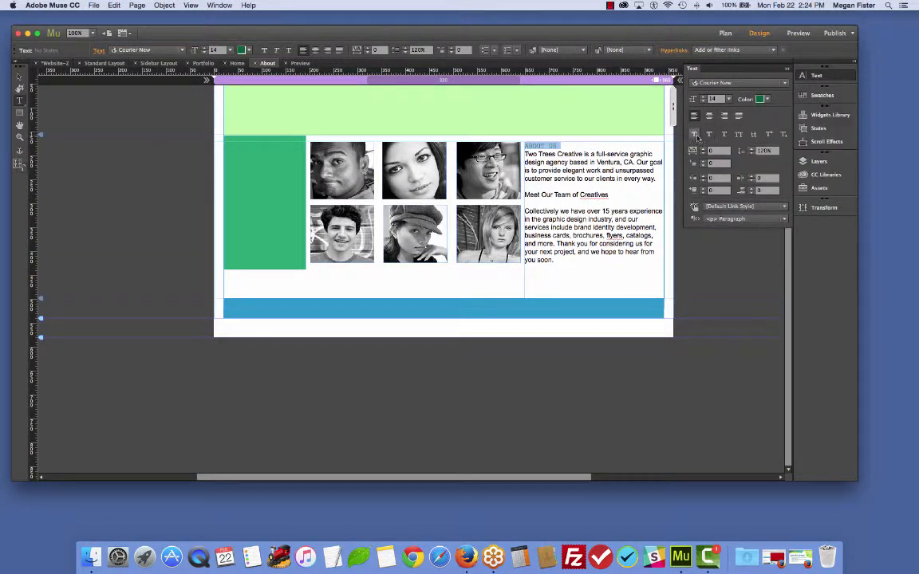
- Make the ABOUT US heading bold
left_click(696, 135)
left_click(784, 220)
left_click(784, 219)
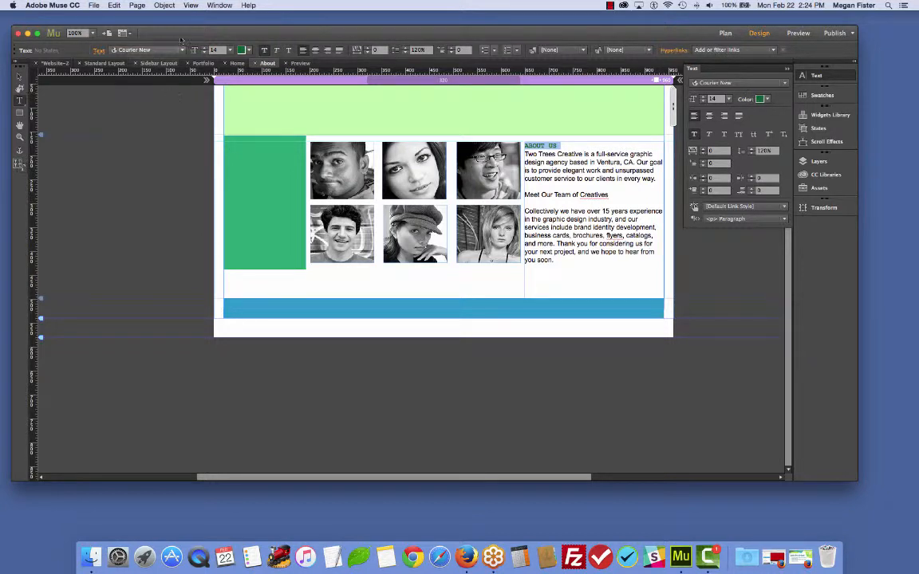
- Open the Paragraph Styles panel and pull the Character Styles panel out beside it
left_click(221, 6)
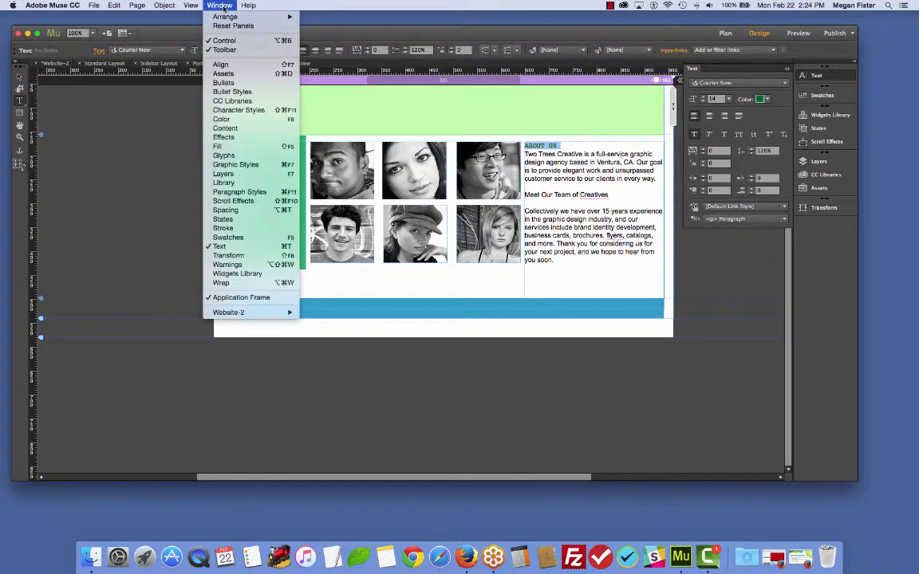
left_click(248, 192)
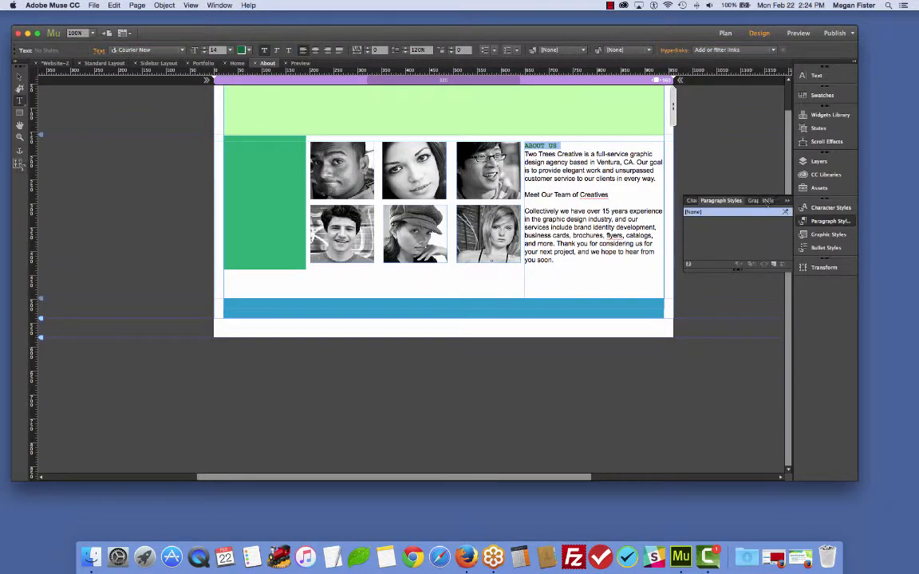
left_click_drag(690, 201, 682, 144)
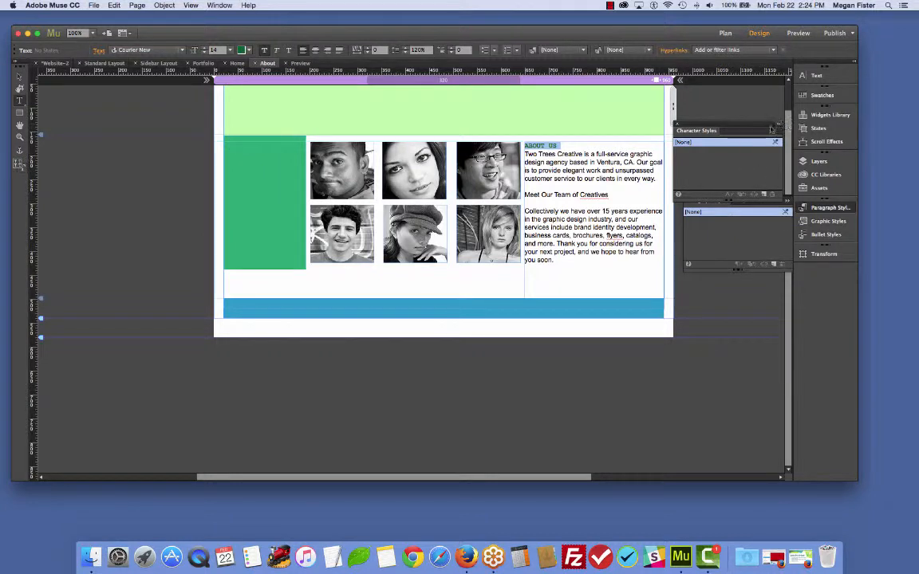
- Set the ABOUT US heading's font size to 36
left_click(546, 145)
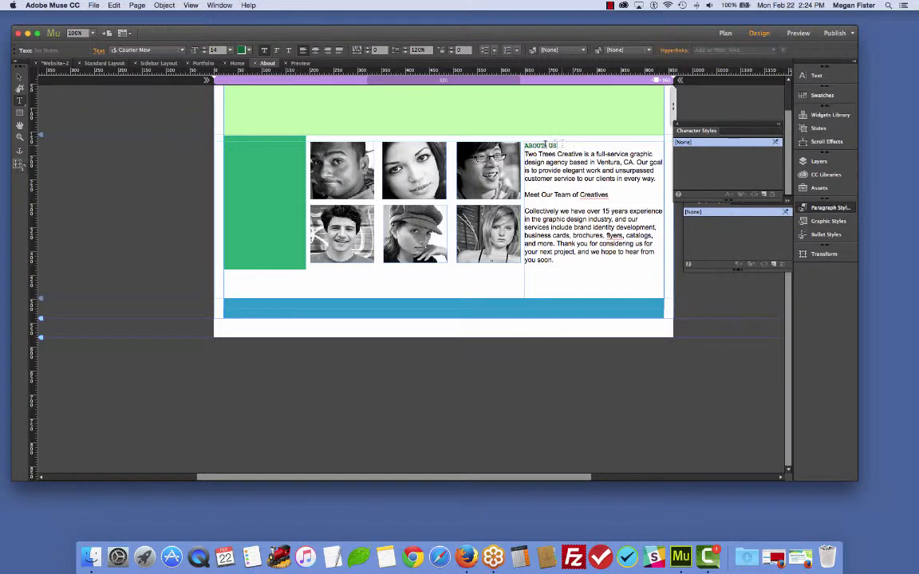
left_click_drag(560, 145, 536, 146)
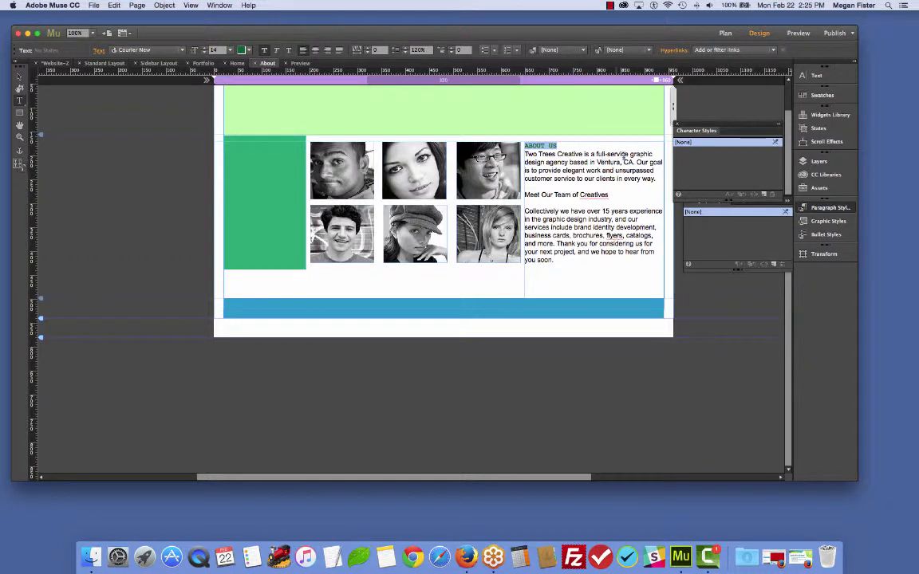
left_click_drag(572, 144, 524, 148)
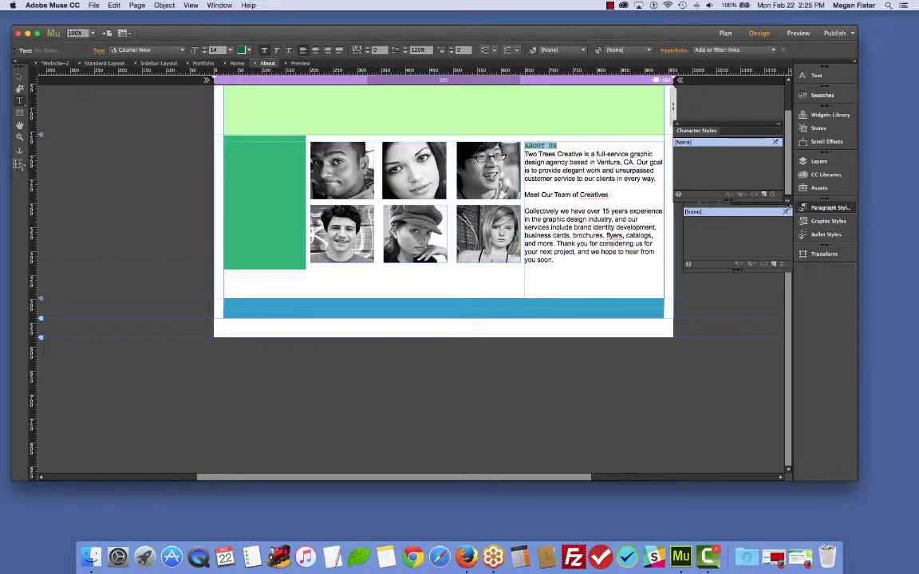
left_click(829, 75)
left_click(728, 99)
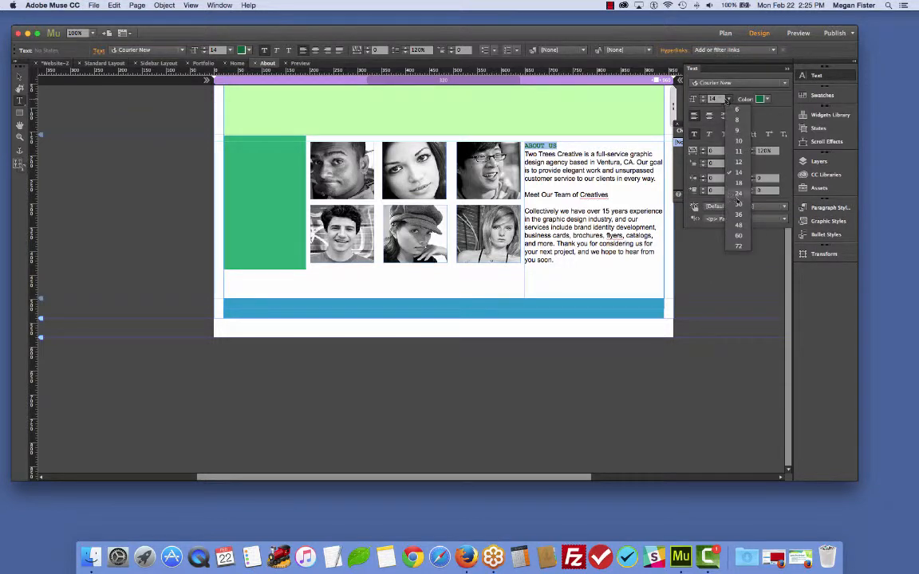
left_click(738, 214)
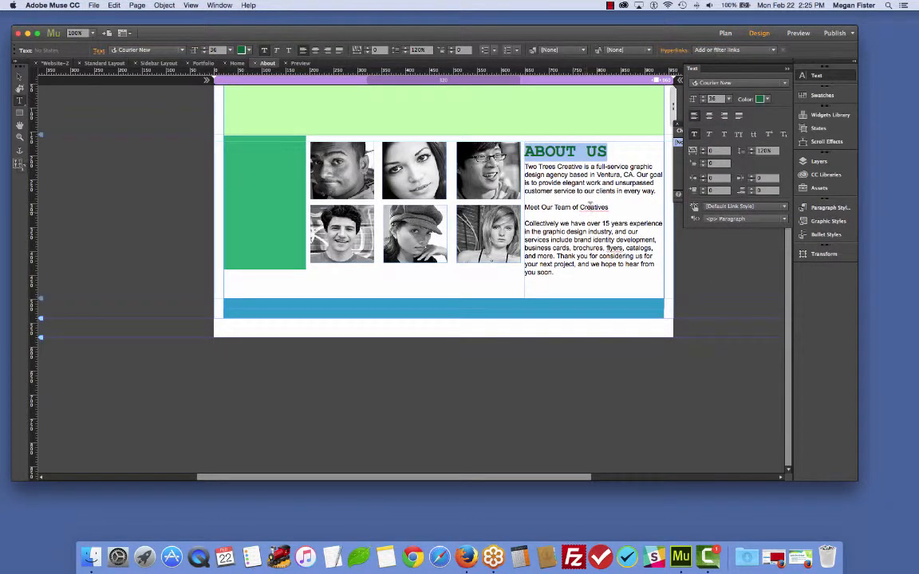
- Set the ABOUT US heading's tracking to 10
left_click(586, 152)
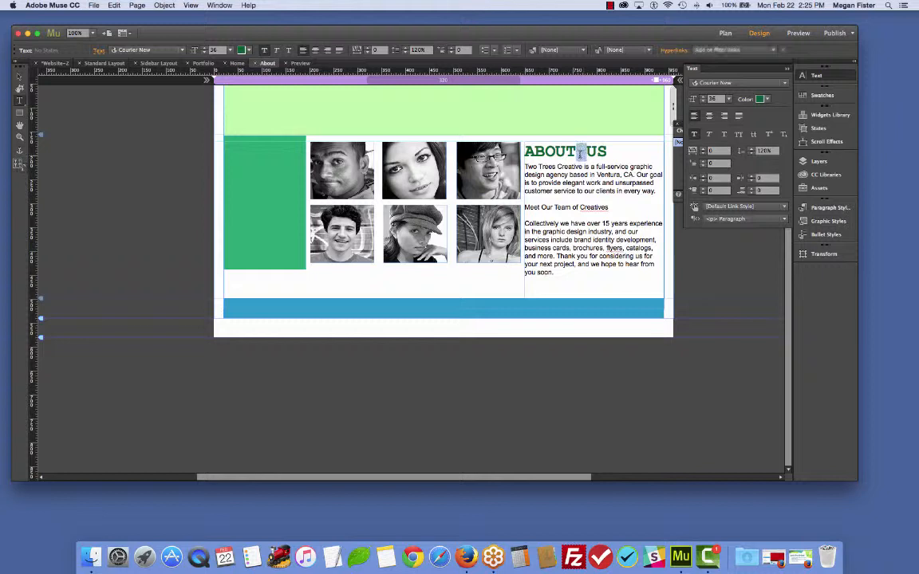
left_click_drag(608, 152, 523, 152)
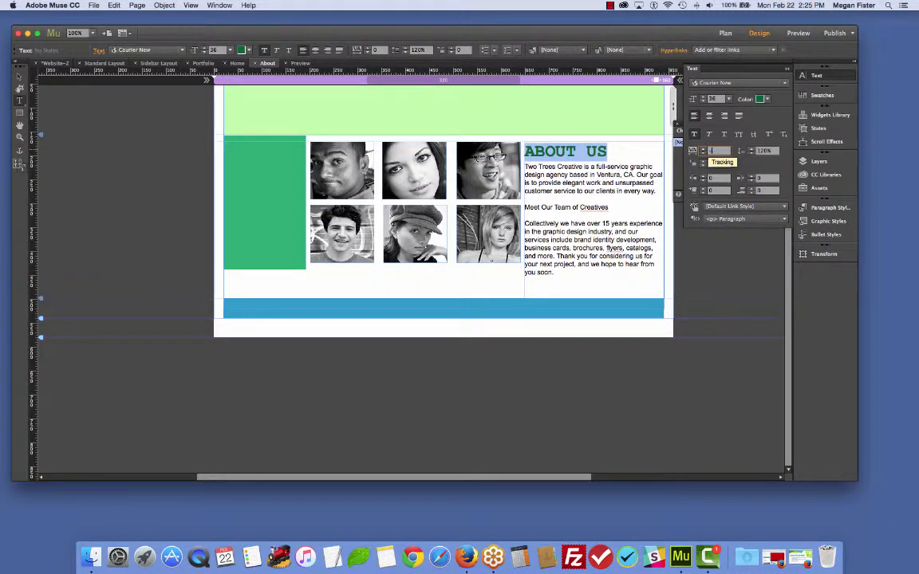
key("Return")
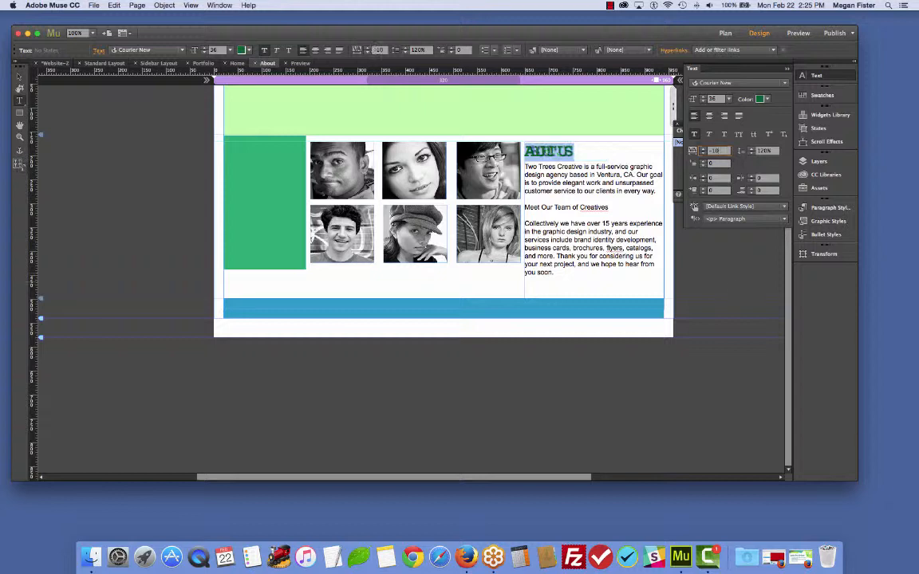
double_click(716, 150)
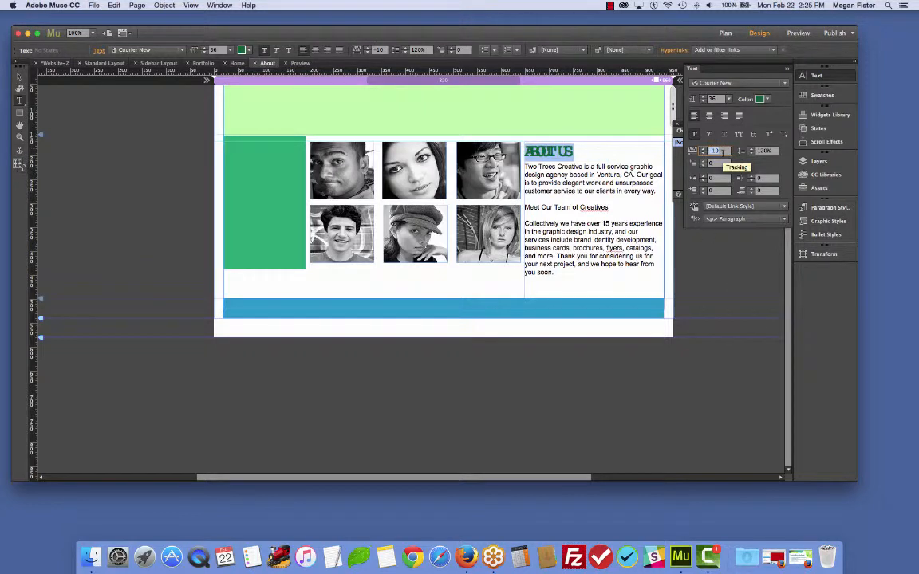
type("10")
key("Return")
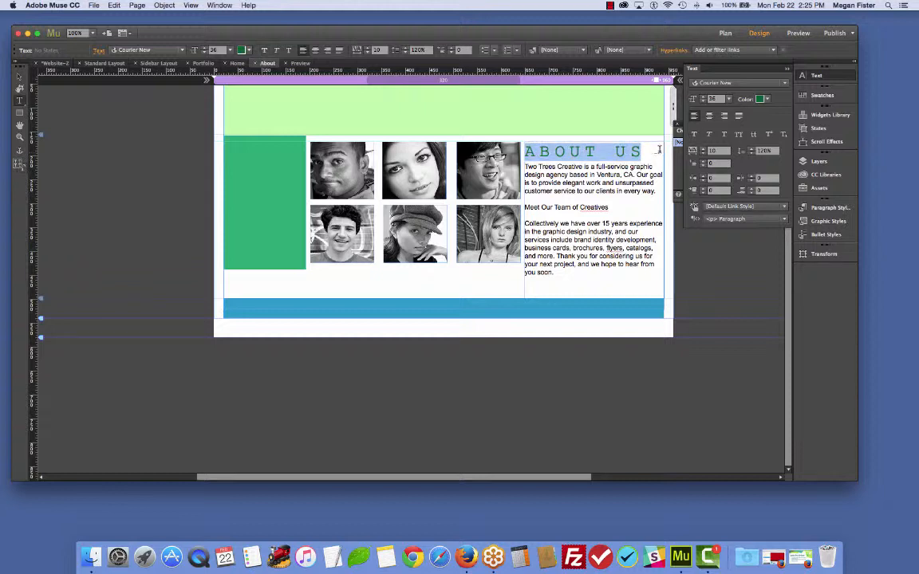
- Switch the ABOUT US heading from bold to italic
left_click(695, 134)
left_click(709, 135)
left_click(650, 152)
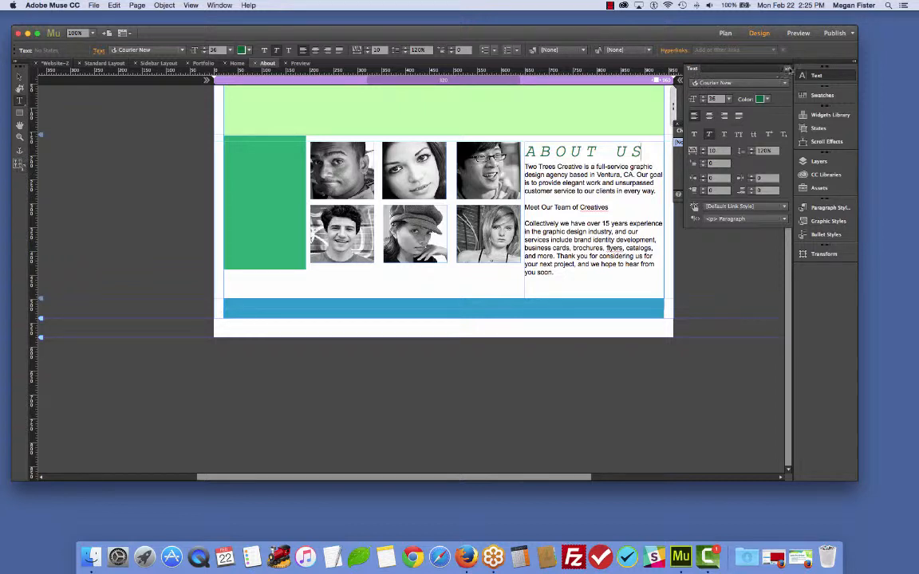
left_click(787, 69)
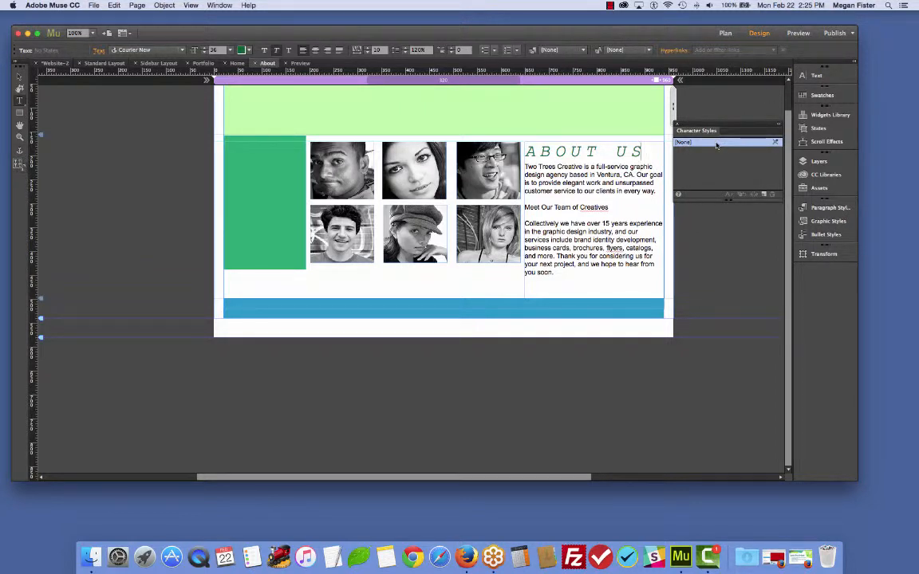
- Create a new character style from the ABOUT US heading, named H1 with the span tag
triple_click(640, 151)
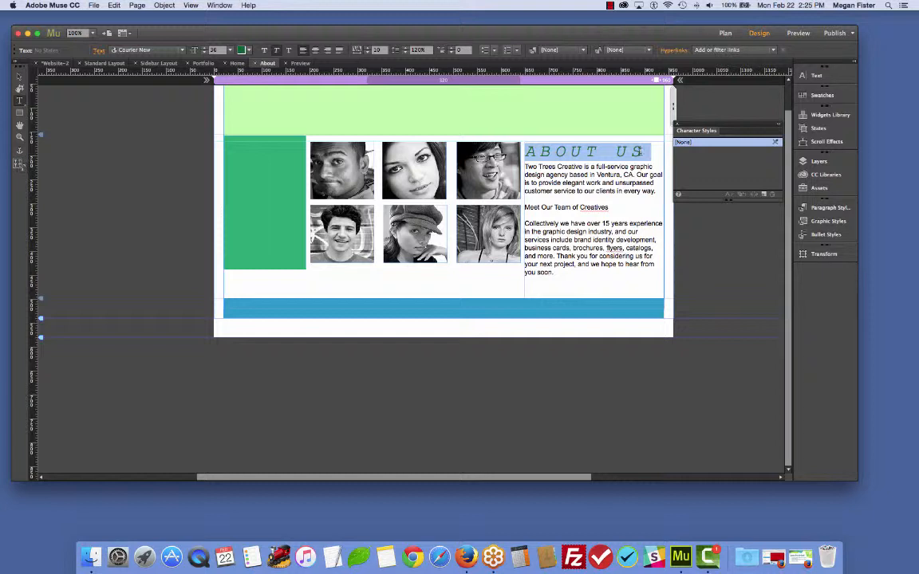
left_click(764, 194)
double_click(728, 154)
left_click(456, 252)
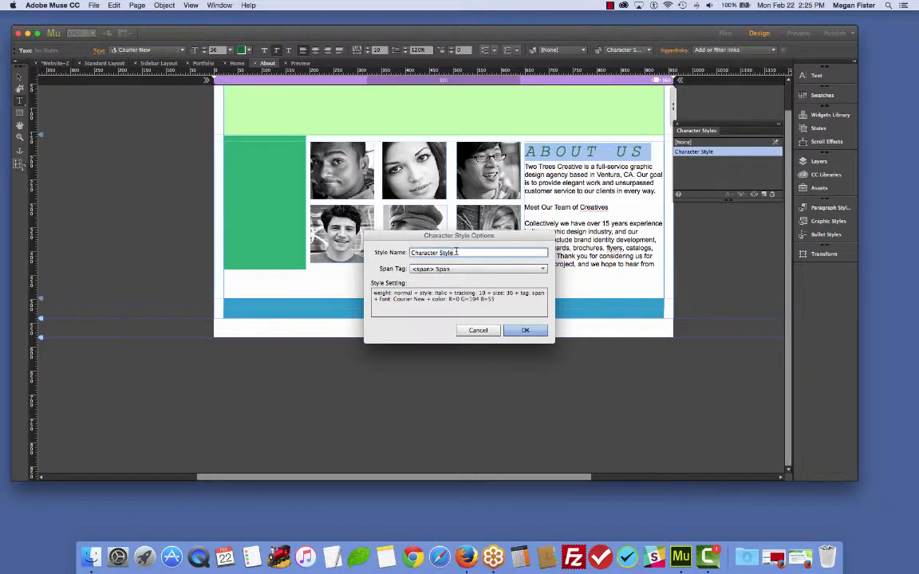
left_click_drag(456, 252, 409, 254)
type("H1")
left_click(488, 270)
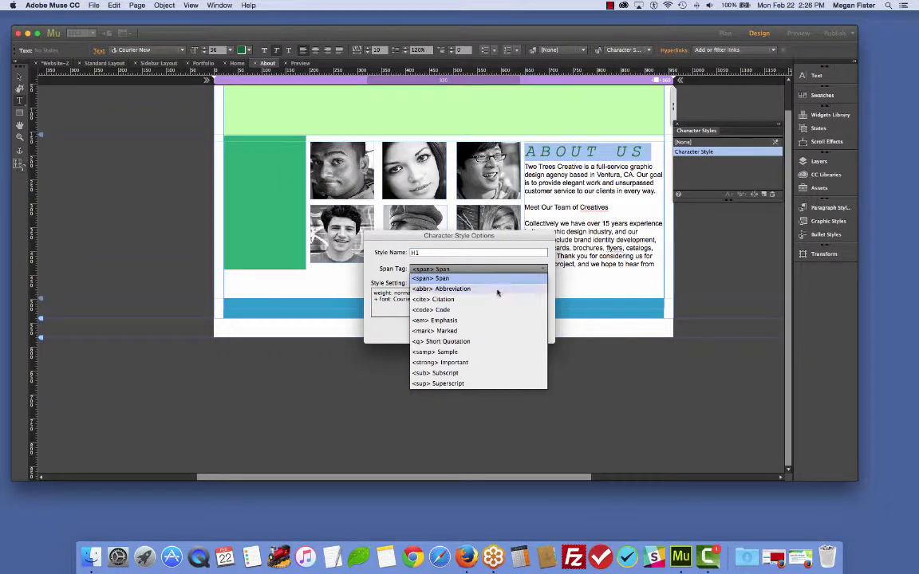
left_click(485, 277)
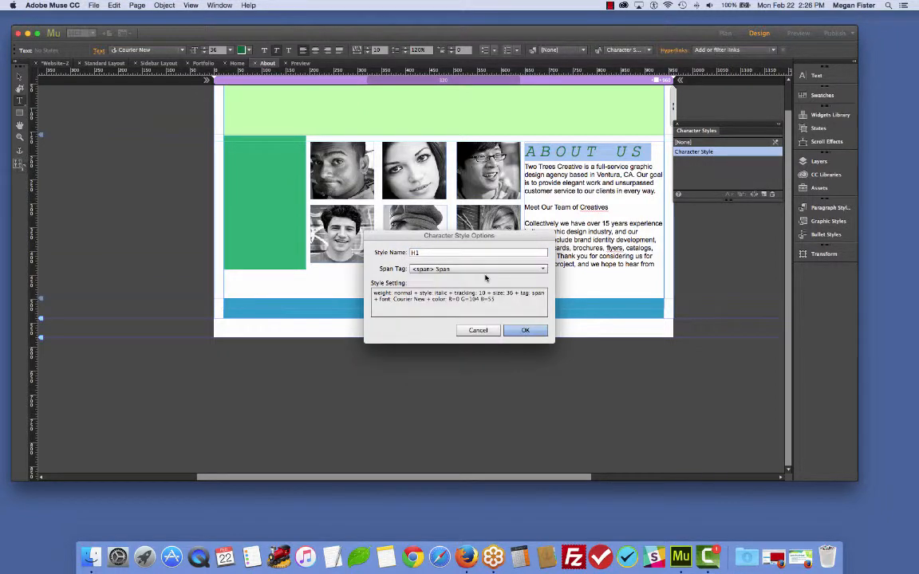
left_click(487, 270)
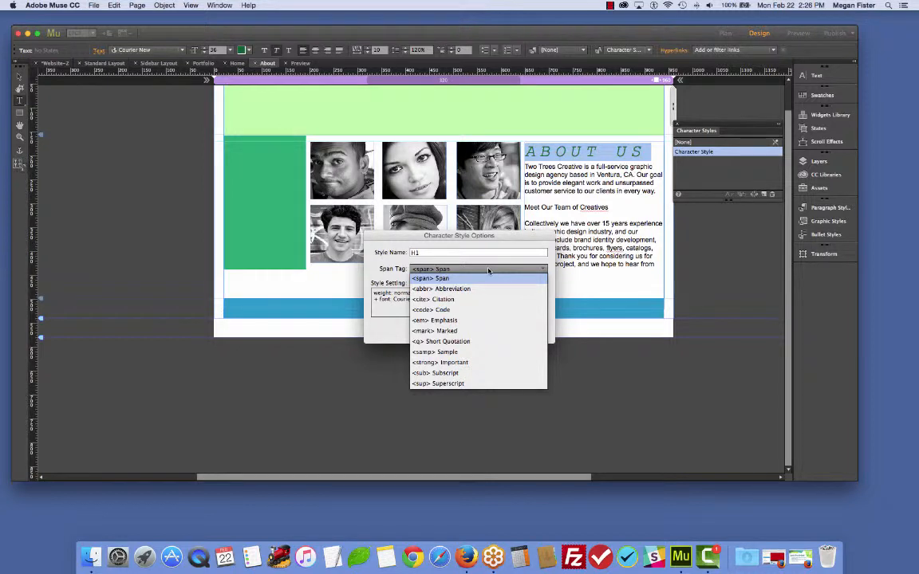
left_click(489, 271)
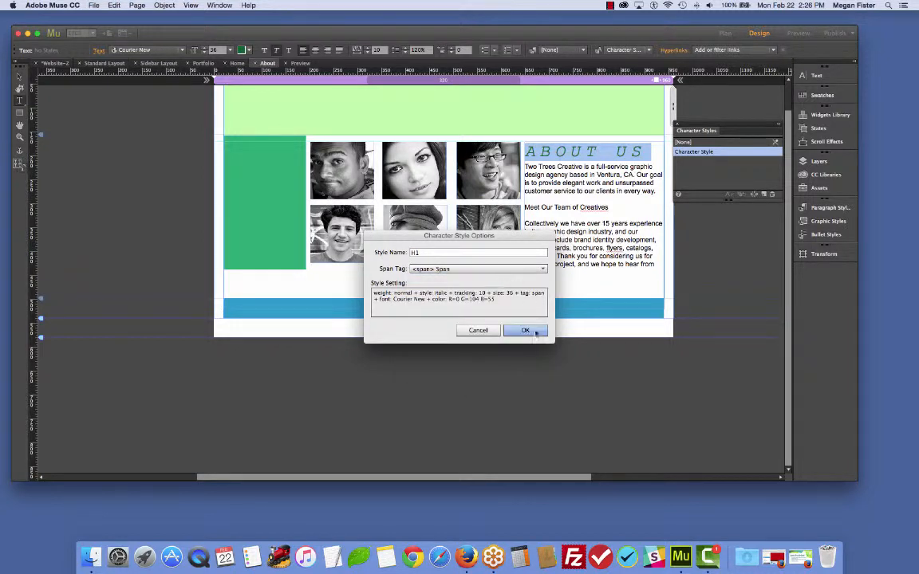
left_click(526, 331)
- Apply the H1 character style to the Meet Our Team of Creatives line
left_click_drag(609, 207, 524, 207)
left_click(701, 152)
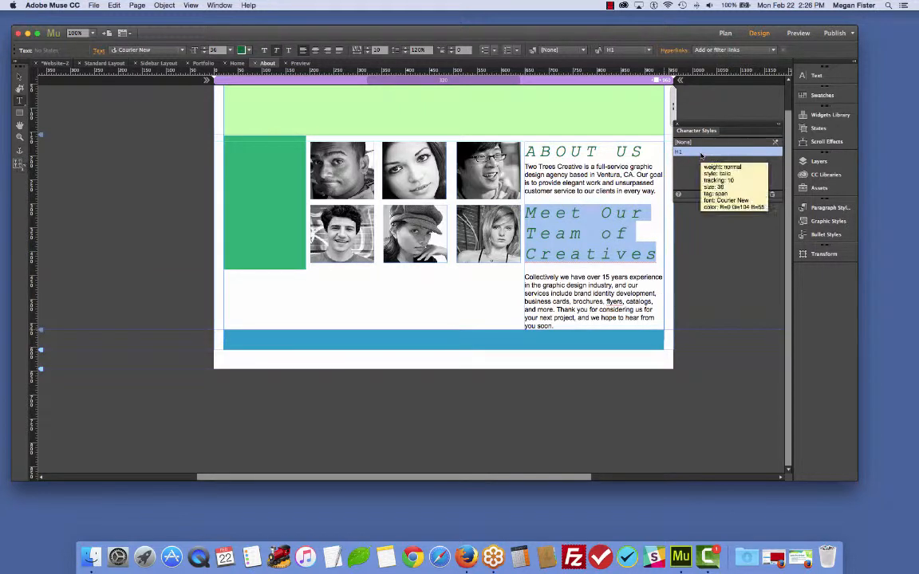
left_click(581, 232)
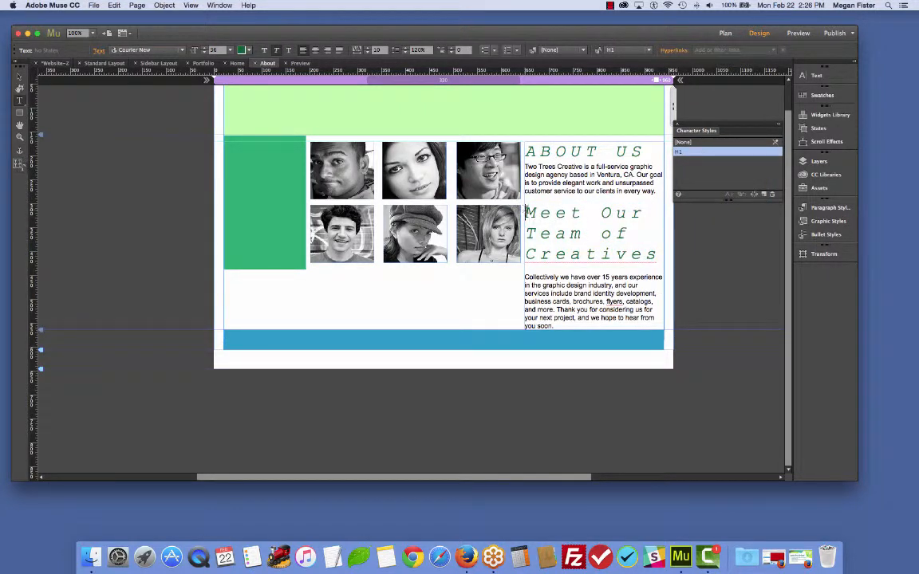
- Set the Meet Our Team of Creatives subheading's font size to 24
left_click_drag(526, 211, 655, 267)
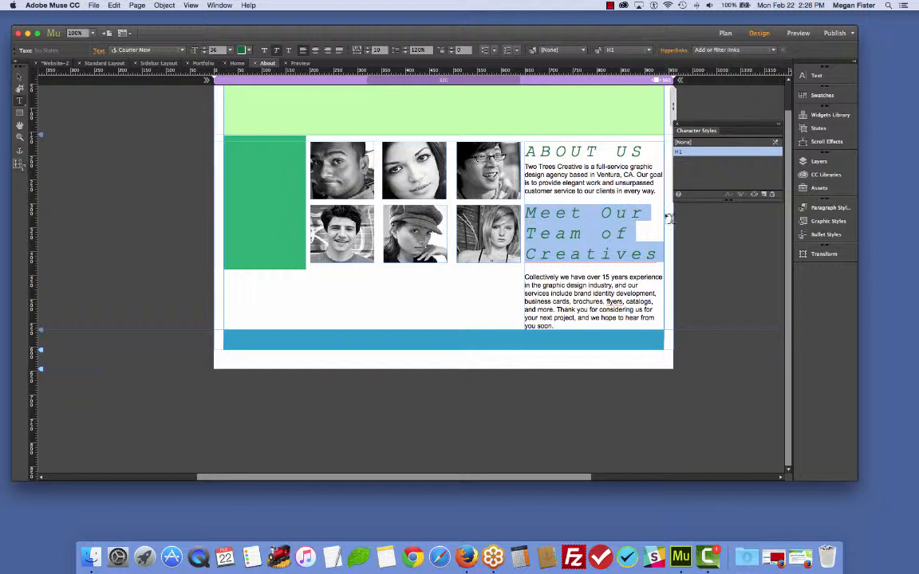
left_click(617, 212)
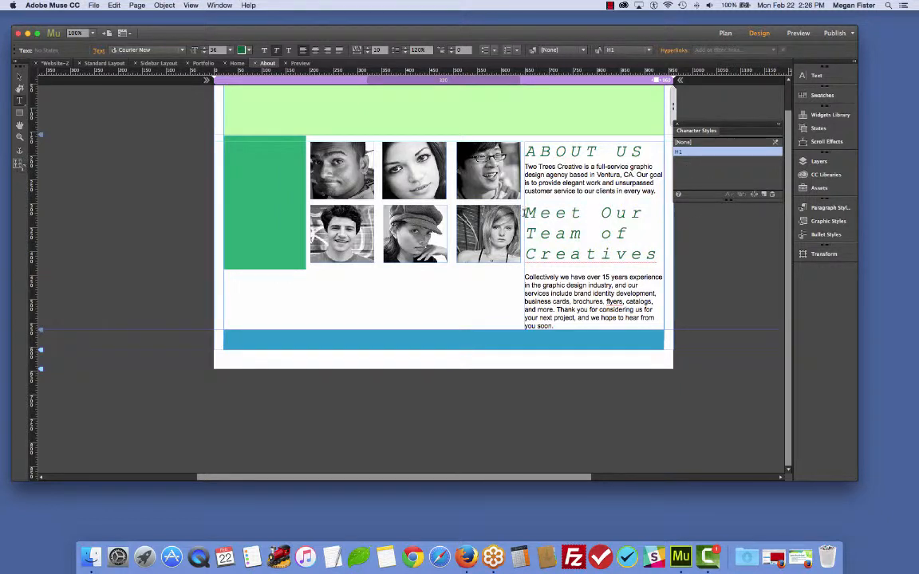
left_click_drag(524, 209, 657, 256)
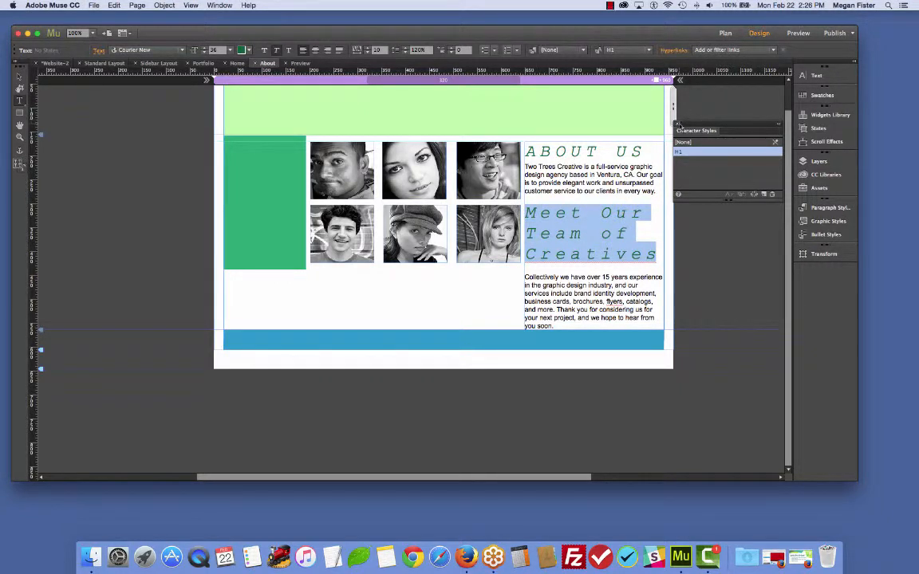
left_click(813, 76)
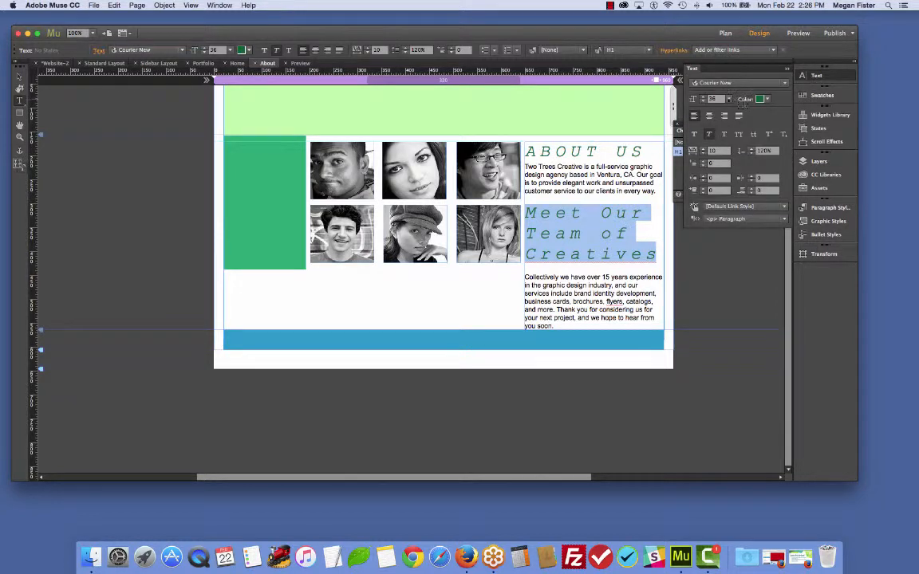
left_click(728, 99)
left_click(739, 194)
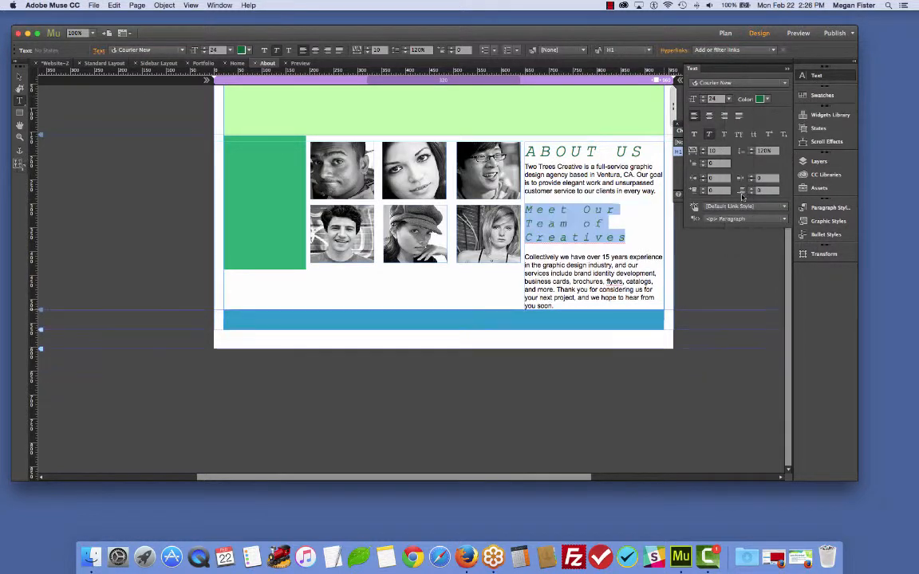
left_click(584, 221)
left_click_drag(626, 241, 520, 219)
left_click(583, 220)
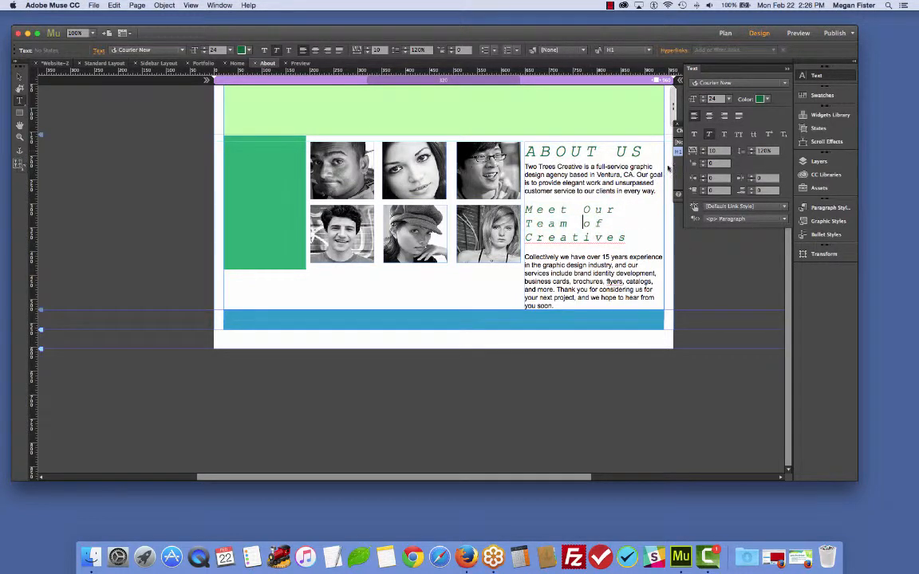
left_click(787, 71)
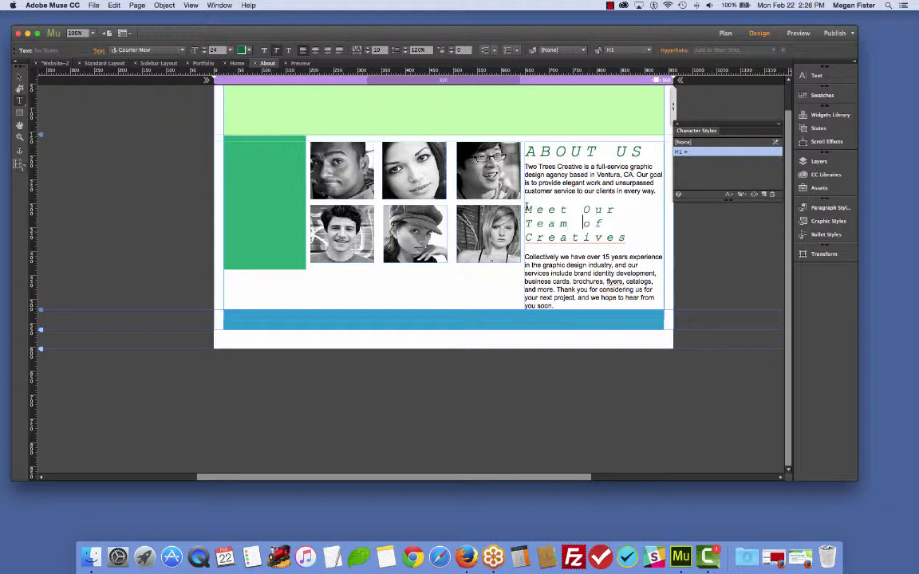
- Create a new character style from the subheading and name it H2
left_click_drag(524, 206, 656, 238)
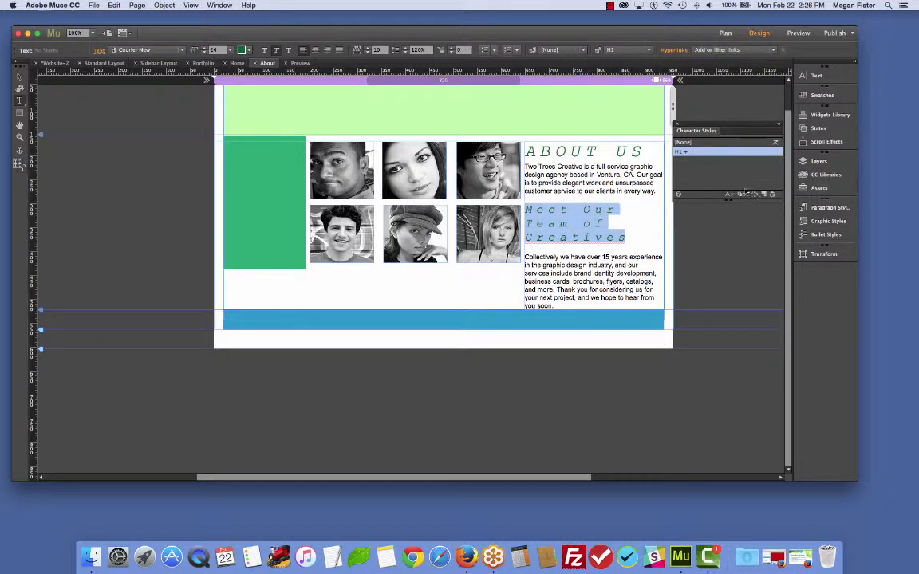
left_click(764, 194)
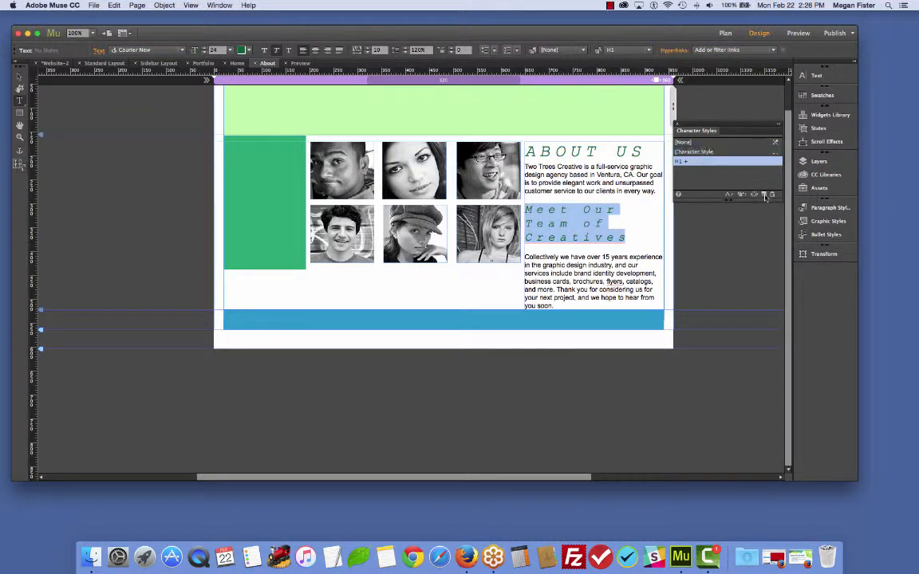
double_click(705, 153)
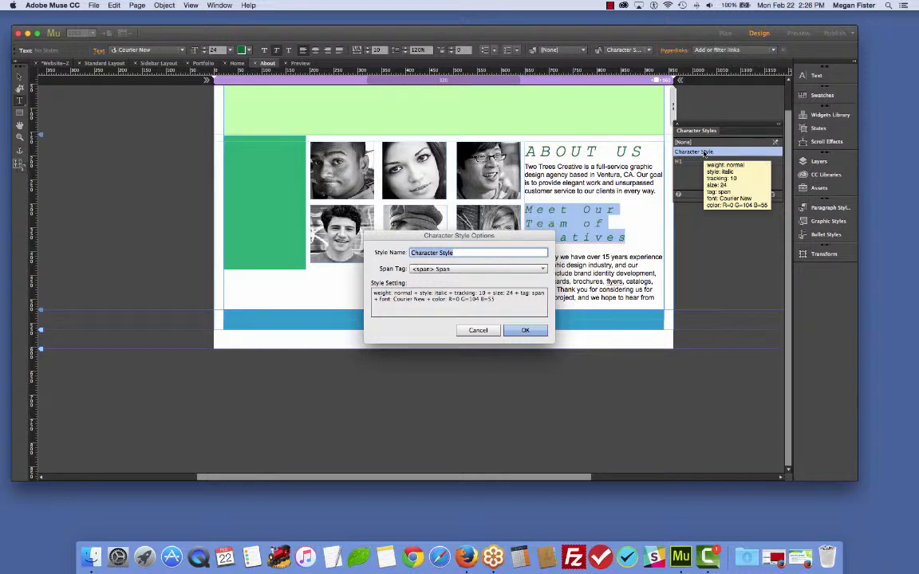
type("H2")
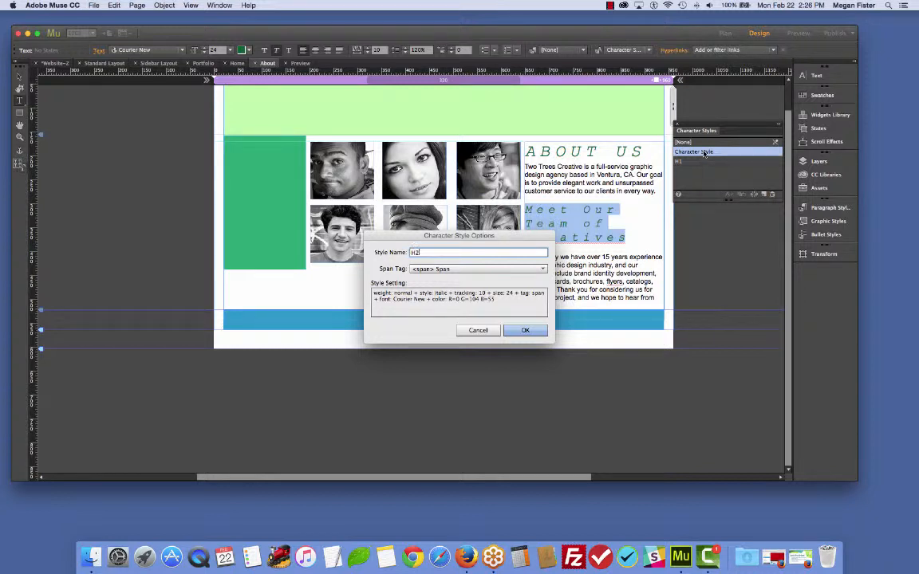
left_click(526, 330)
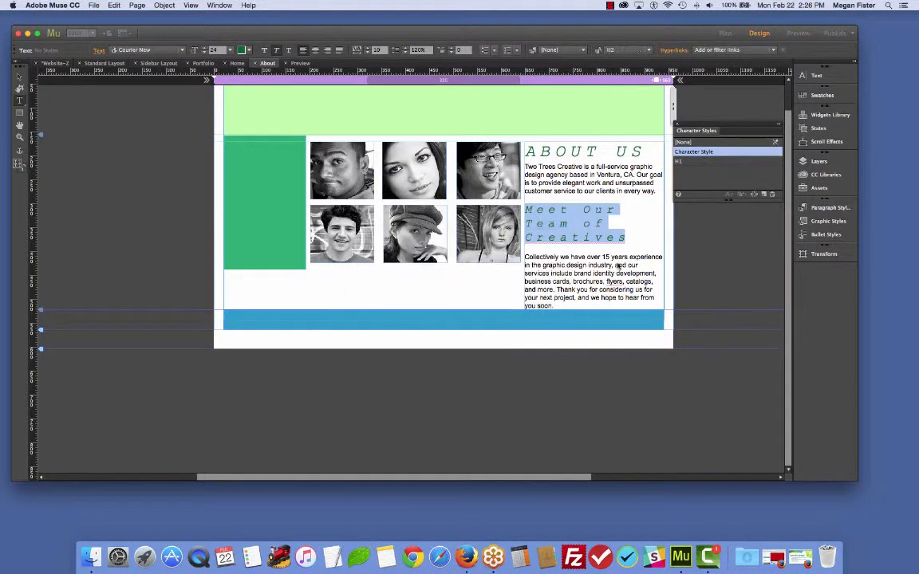
- Apply the H2 character style to the ABOUT US heading
left_click(579, 224)
triple_click(588, 151)
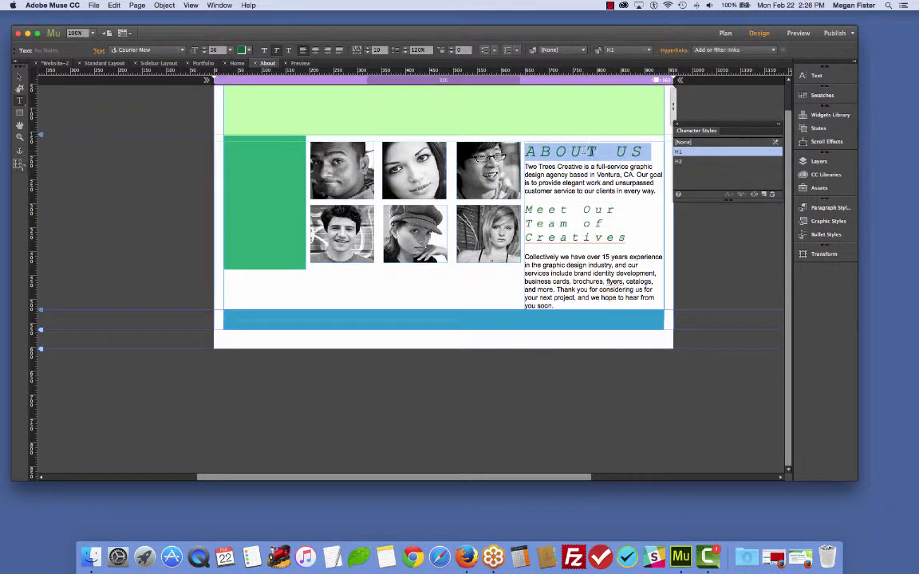
left_click(695, 160)
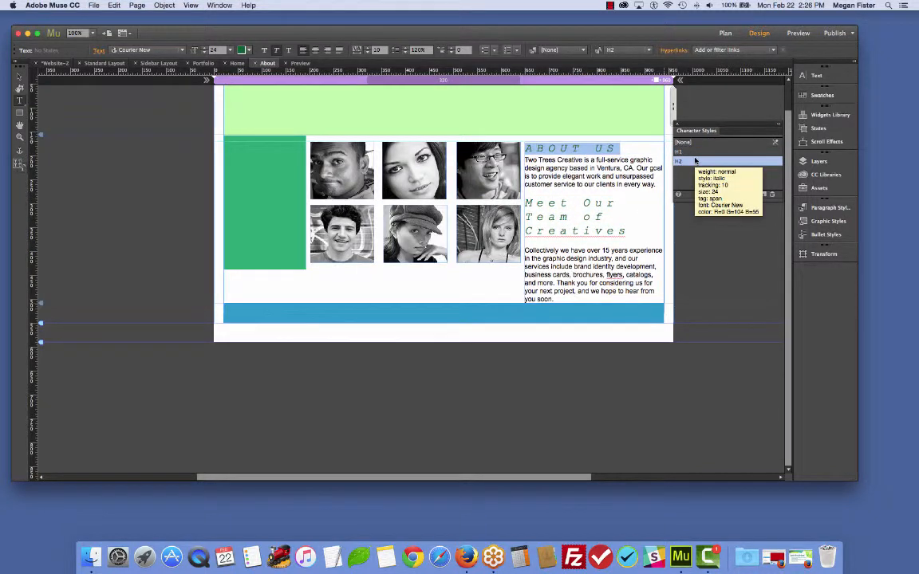
- Apply the H1 character style to the ABOUT US heading
left_click(694, 152)
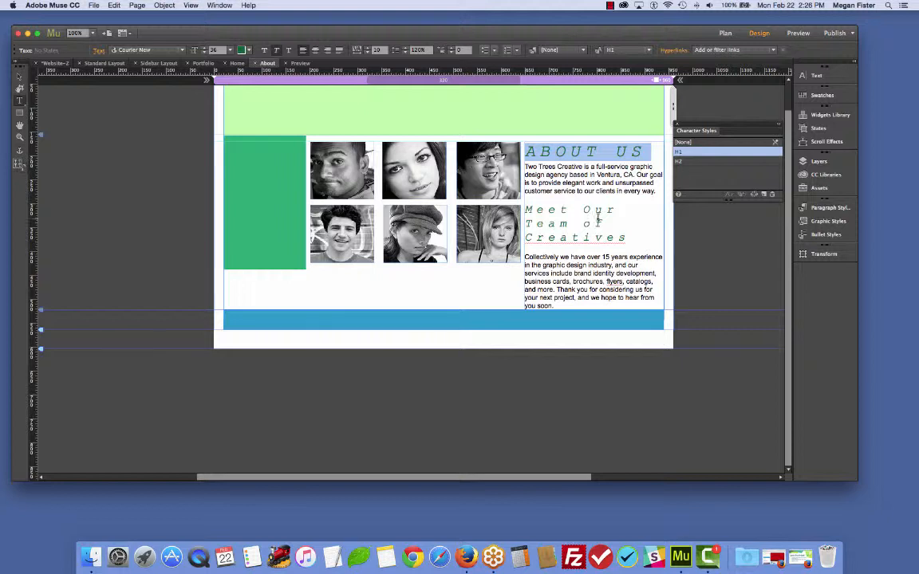
left_click_drag(524, 209, 633, 237)
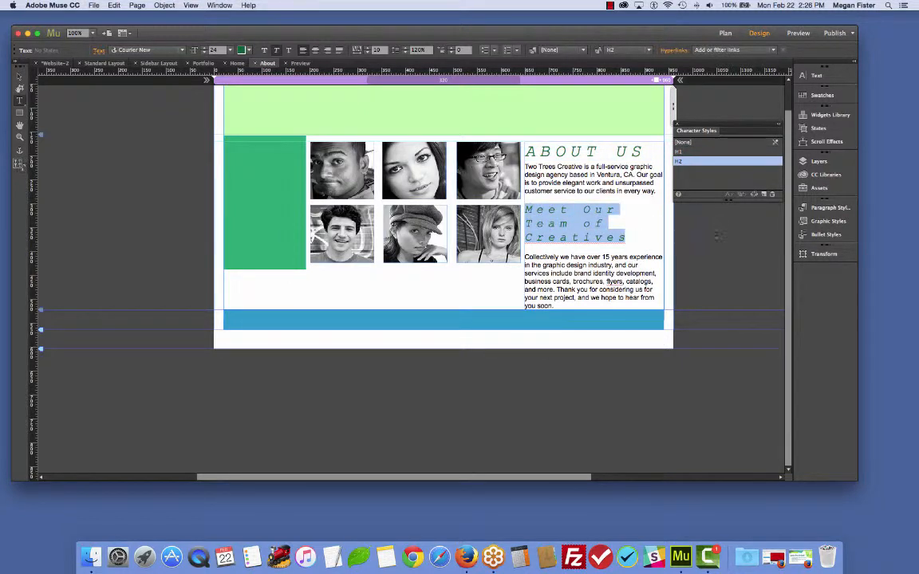
left_click(551, 201)
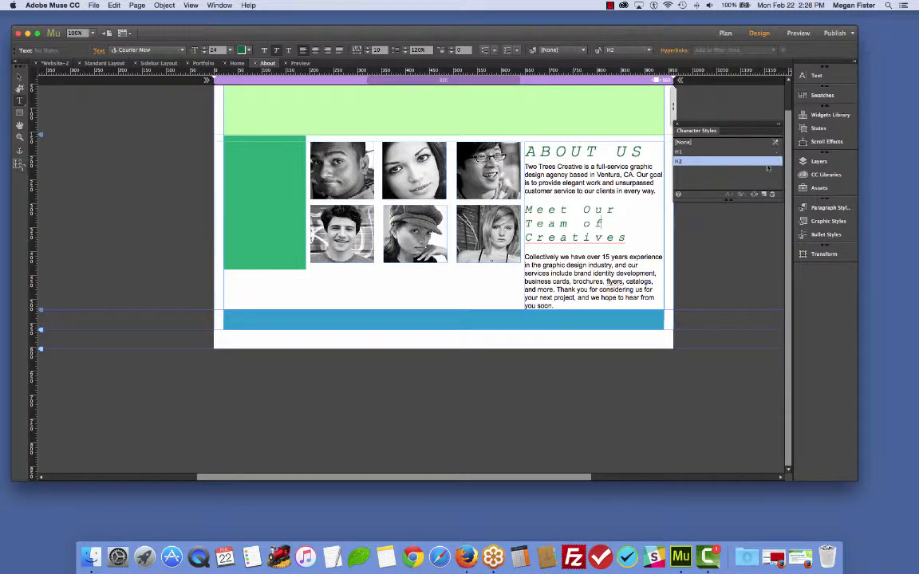
mouse_move(764, 168)
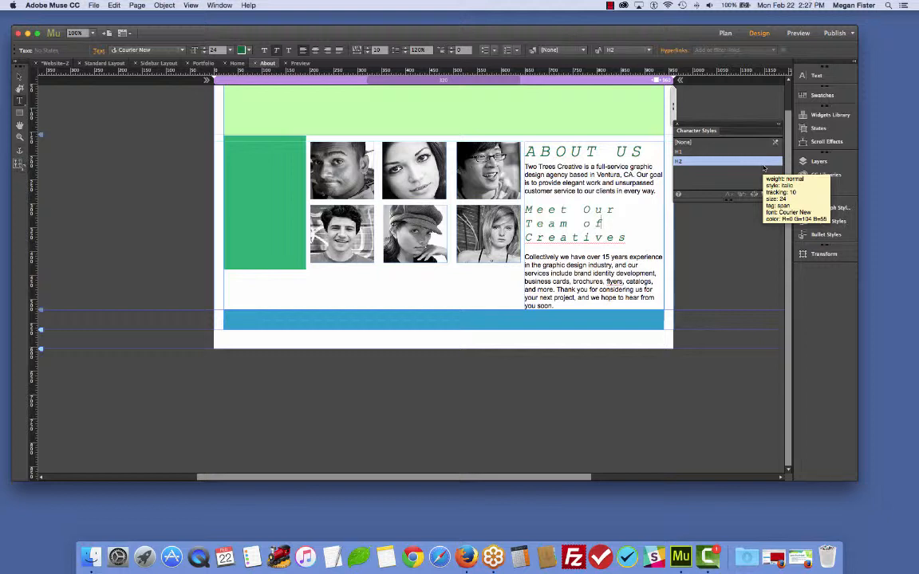
double_click(624, 152)
left_click(631, 245)
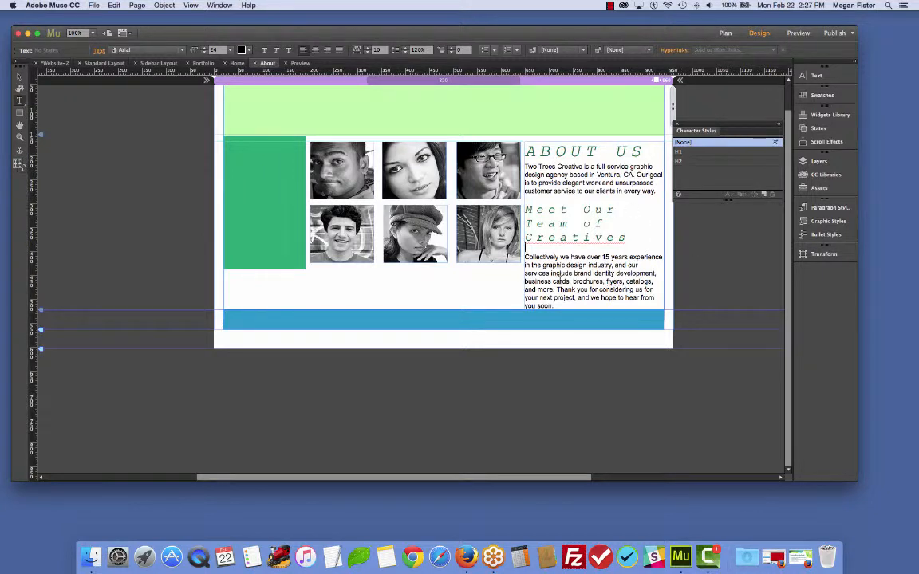
- Create a new character style from the text graphic design industry, named Link Style ahref with the Span tag
left_click(545, 257)
left_click_drag(542, 265, 611, 265)
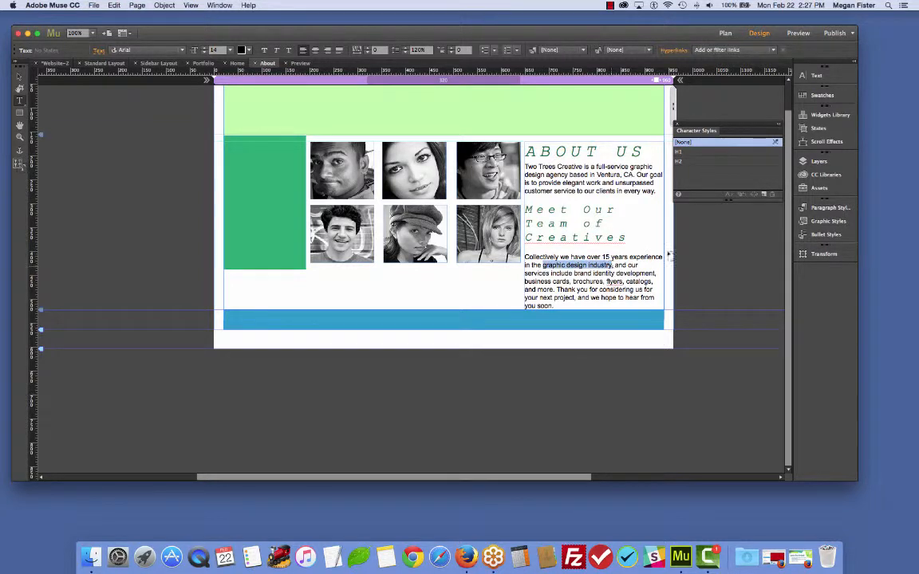
left_click(764, 195)
double_click(694, 152)
type("Link Style")
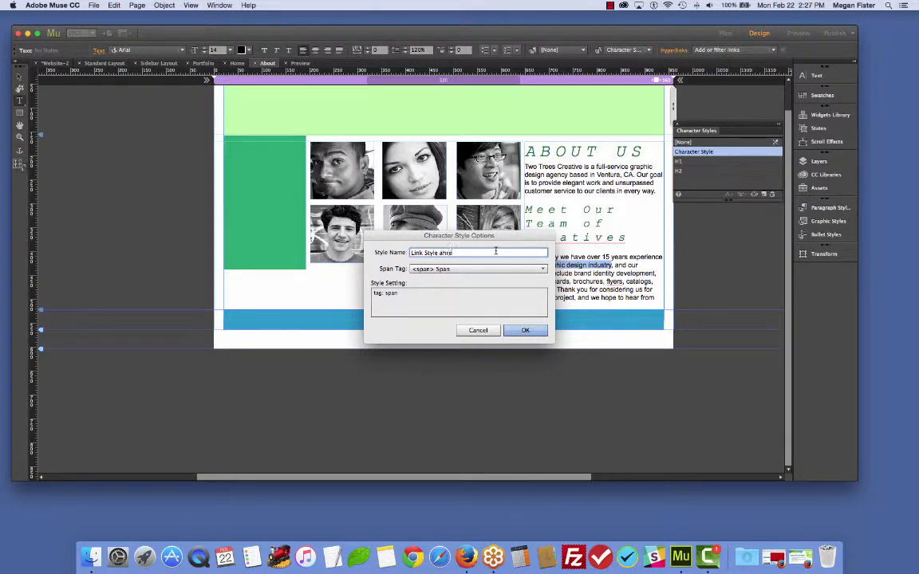
type("ahref")
left_click(496, 269)
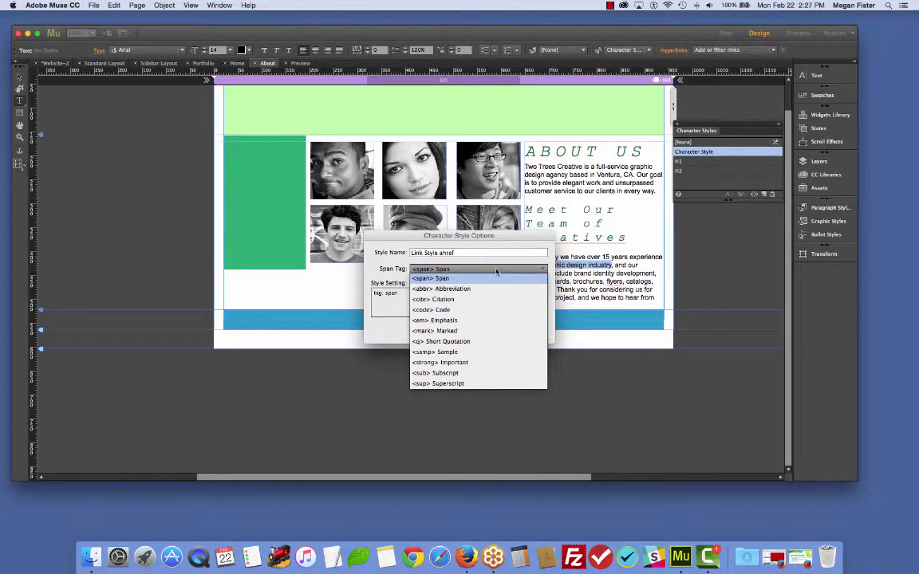
left_click(467, 278)
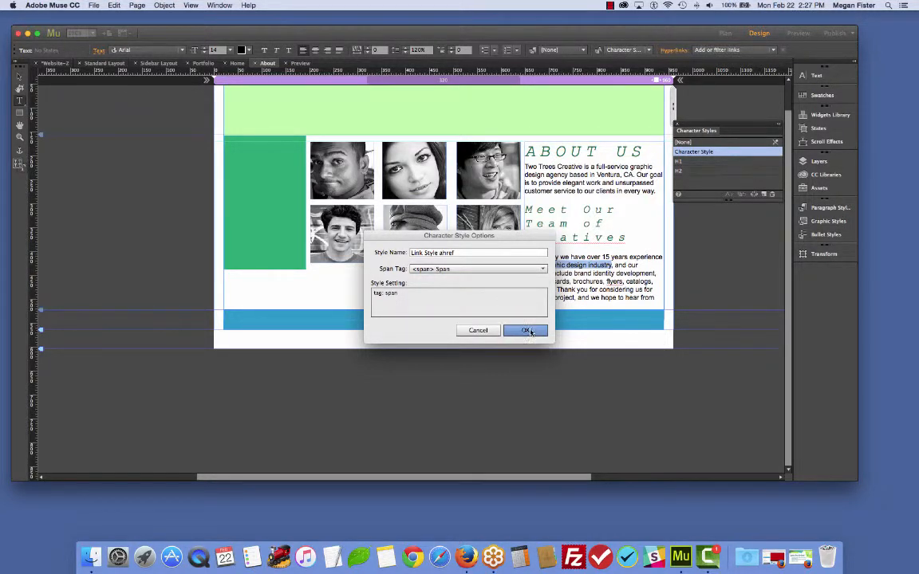
left_click(526, 330)
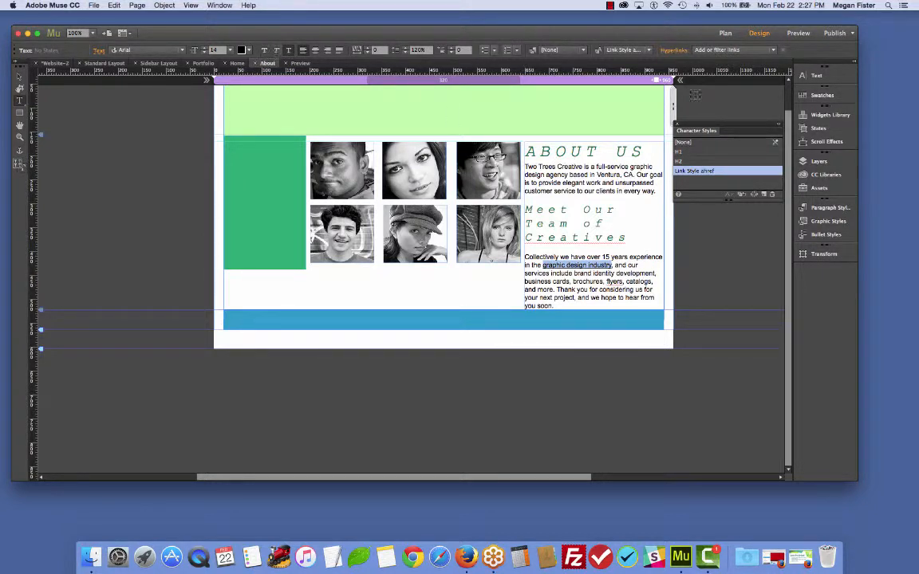
- Apply the Link Style ahref character style to the word project in the body text
left_click(588, 281)
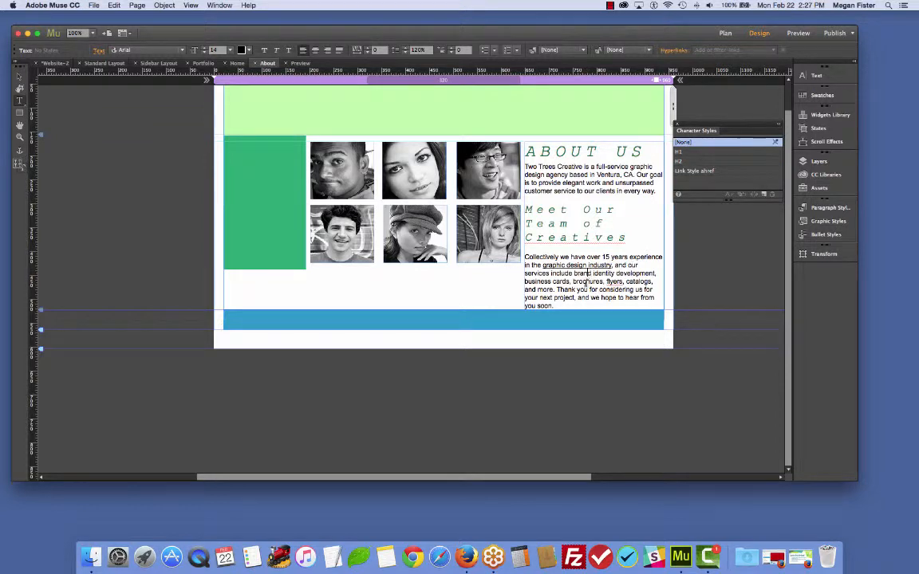
double_click(564, 297)
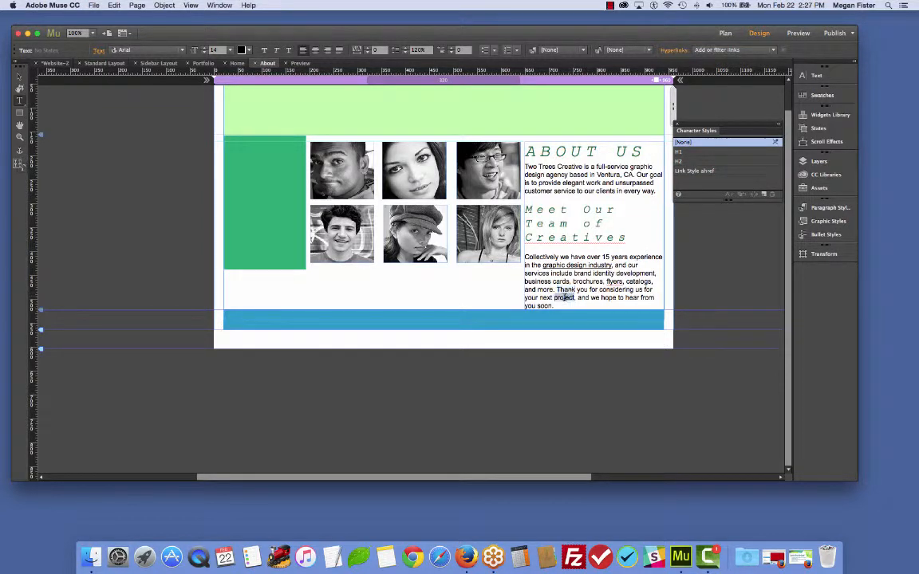
left_click(704, 171)
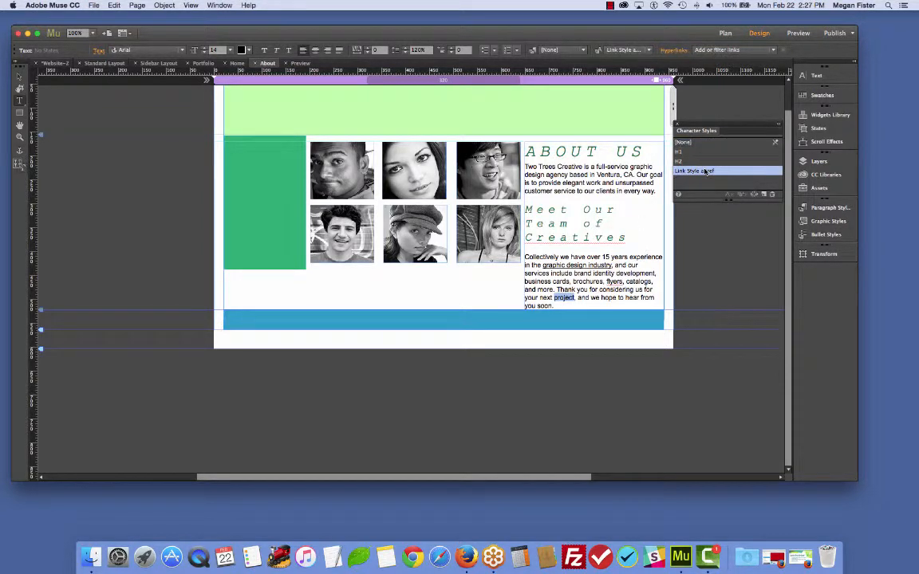
- Open the Link Style ahref style options and close them without changes
double_click(705, 172)
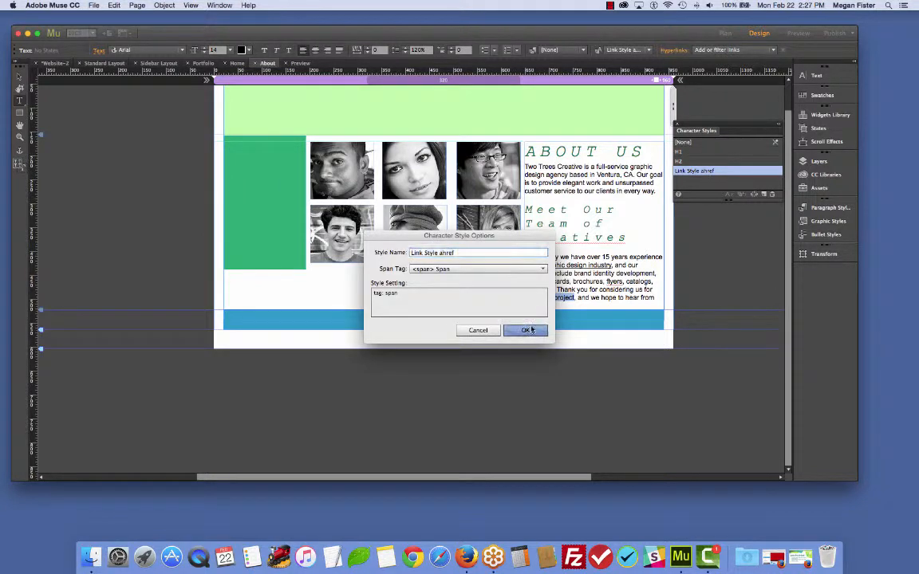
left_click(501, 320)
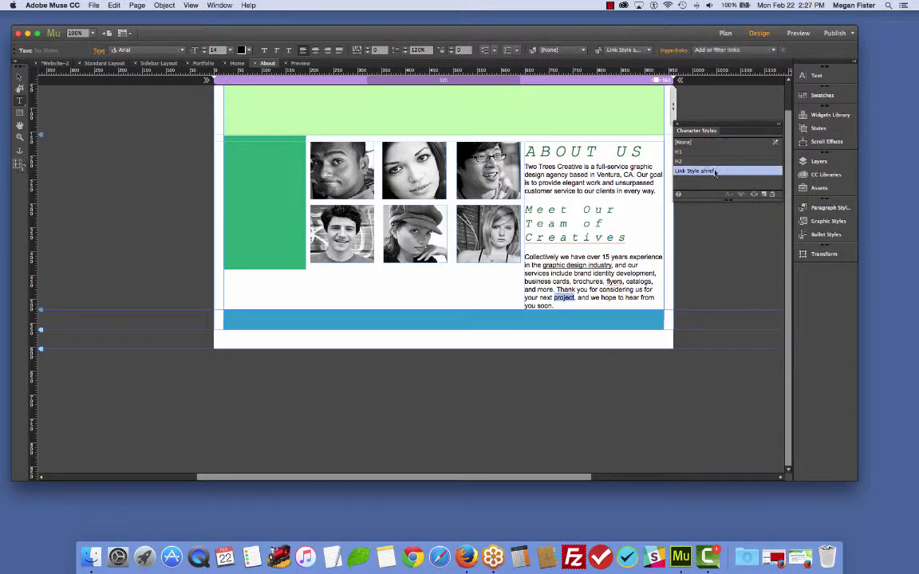
double_click(715, 172)
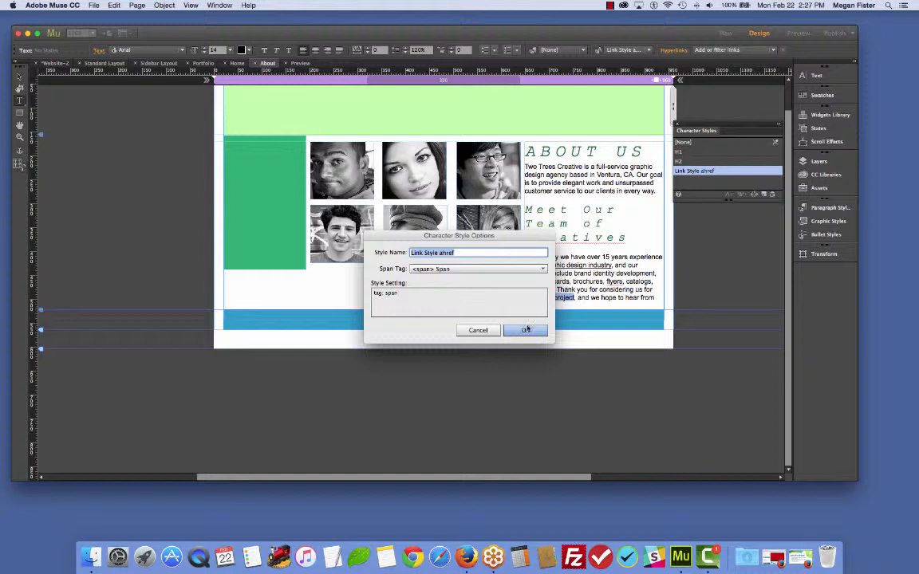
left_click(526, 330)
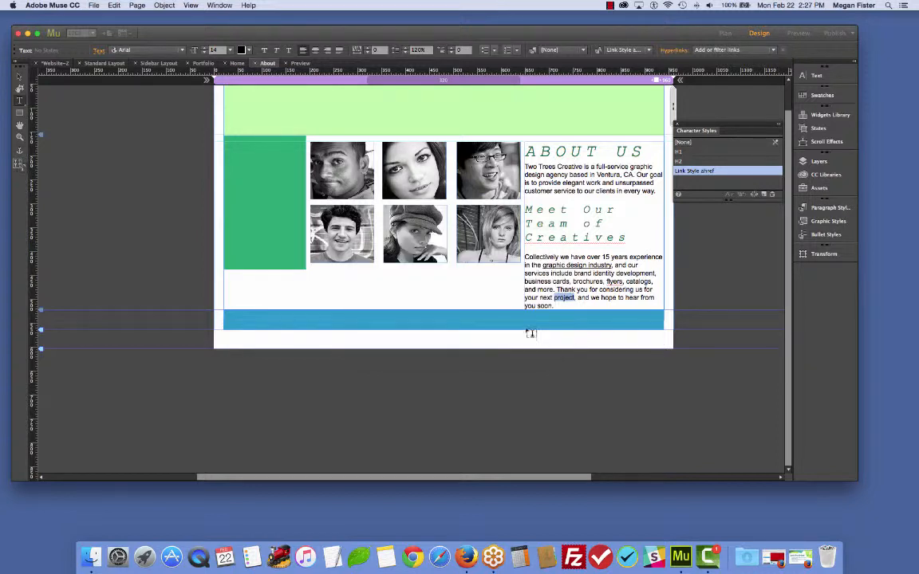
left_click(572, 265)
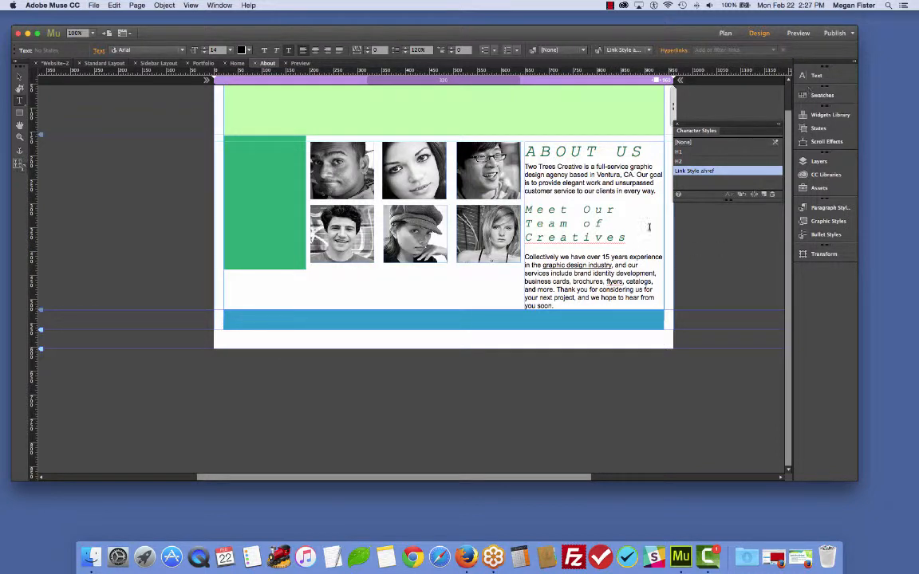
double_click(564, 297)
- Open the Text panel and save the site
left_click(818, 76)
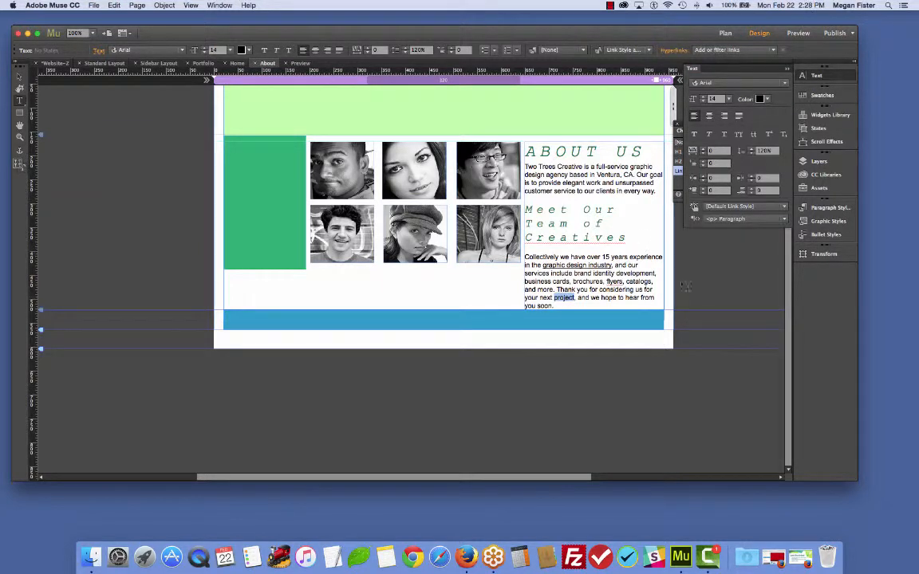
key("super+s")
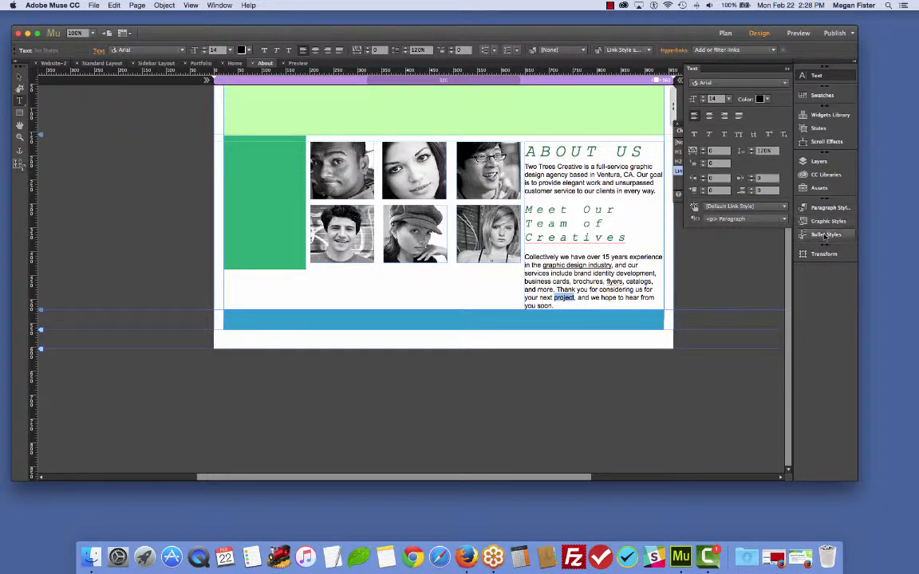
- Open the Paragraph Styles panel and dock it below the Character Styles panel
left_click(824, 209)
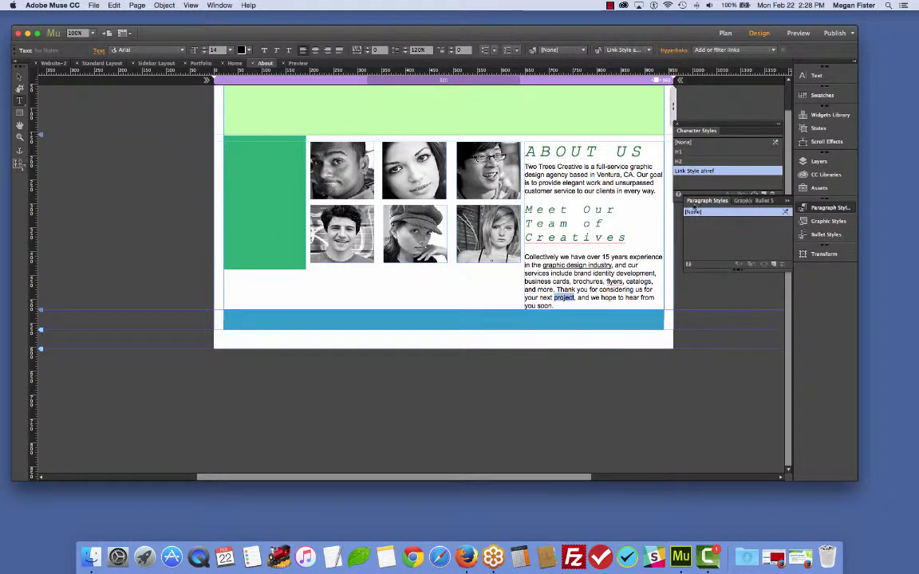
left_click(788, 202)
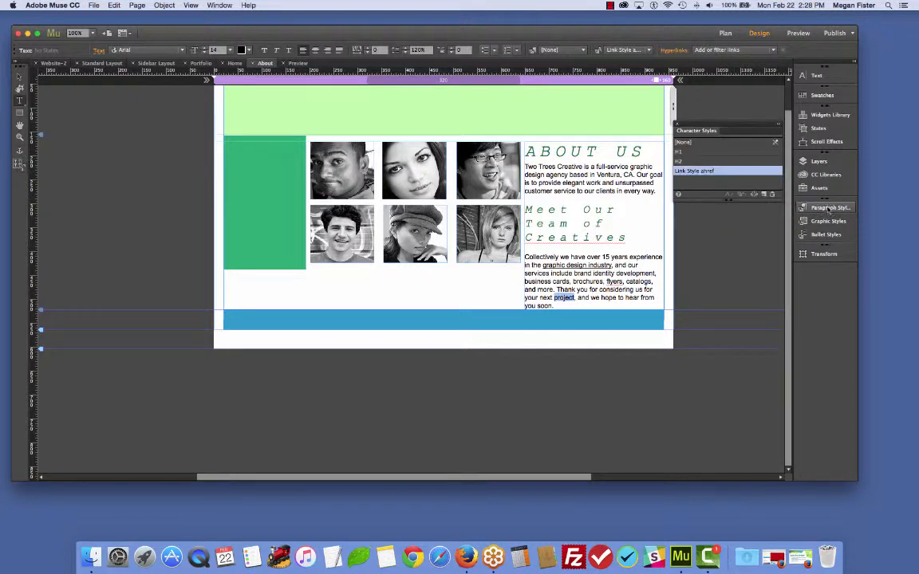
left_click(829, 208)
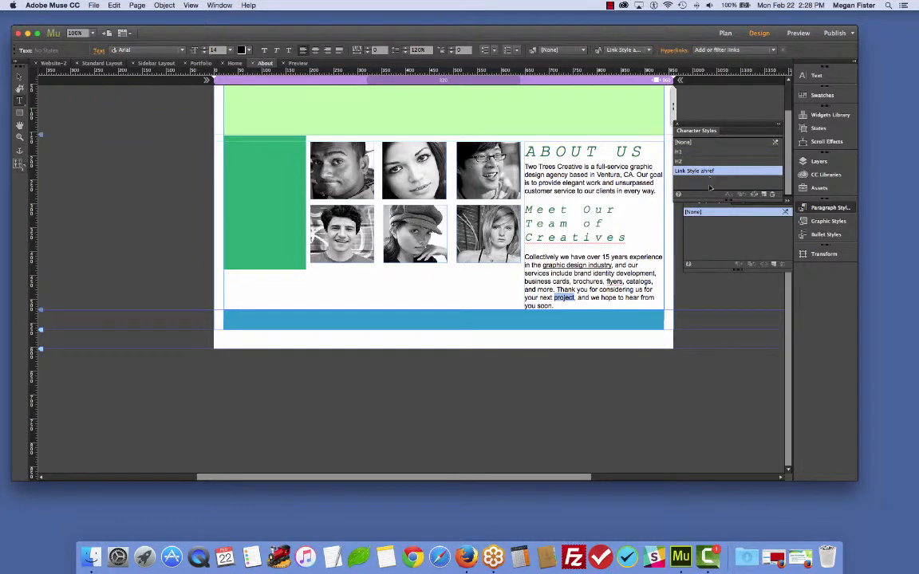
left_click_drag(706, 207, 683, 225)
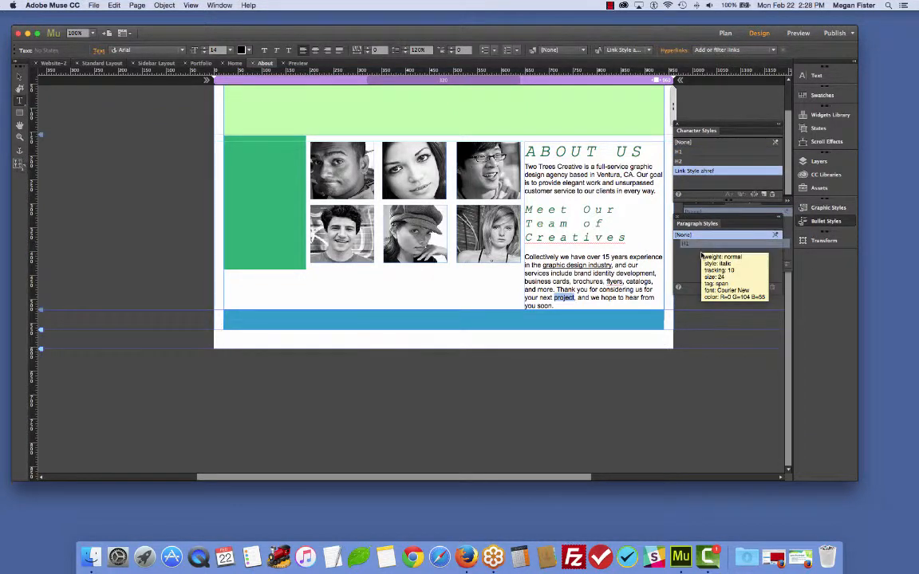
- Apply the H1 character style to the word project and clear the character style from the ABOUT US heading
left_click(688, 154)
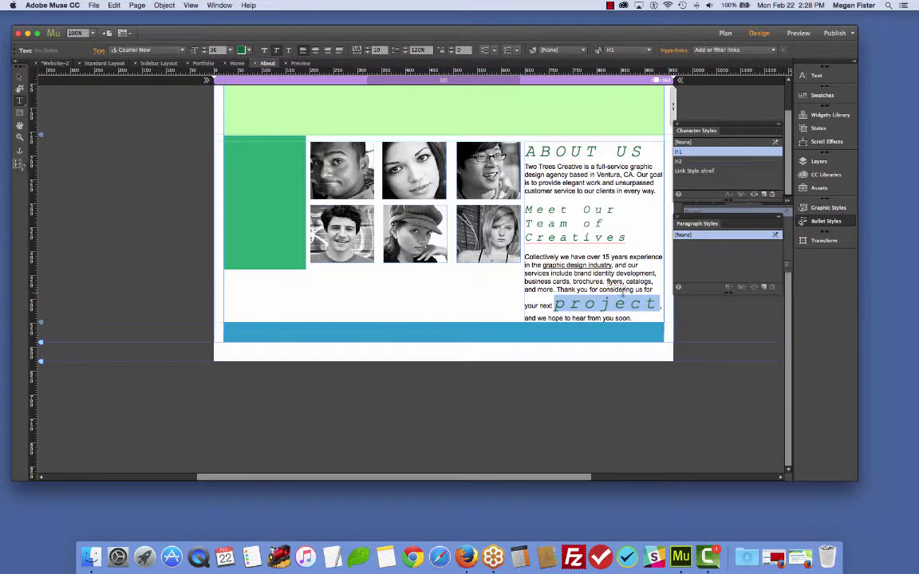
left_click_drag(523, 152, 608, 179)
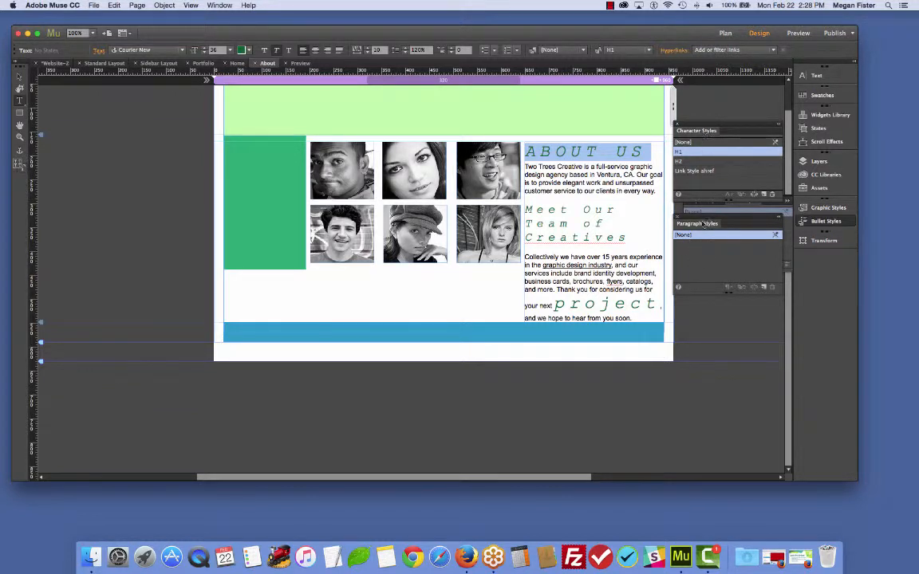
left_click(602, 174)
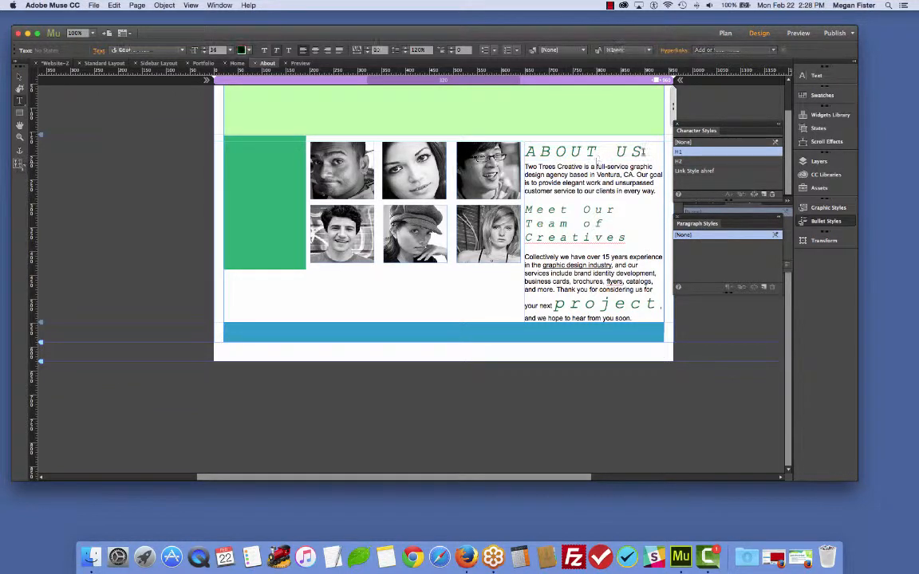
triple_click(596, 151)
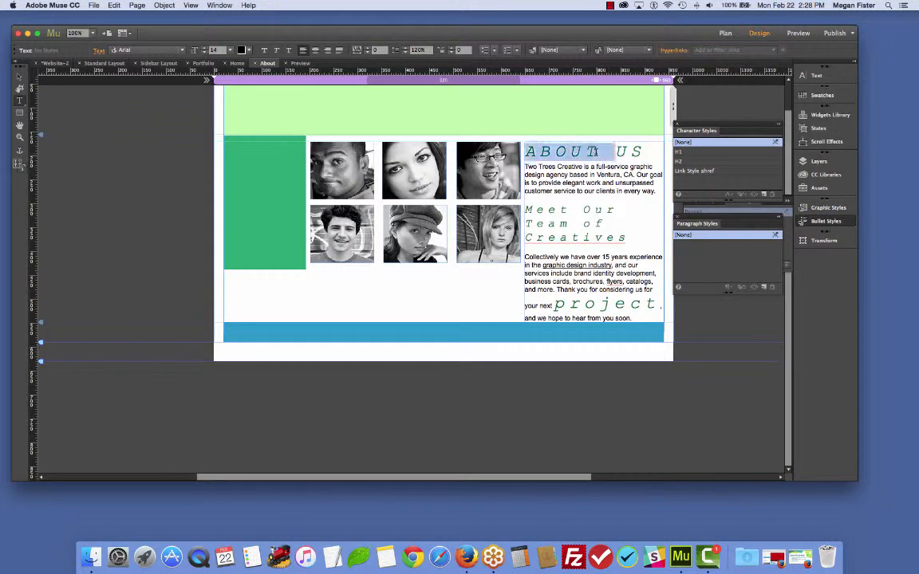
left_click(775, 144)
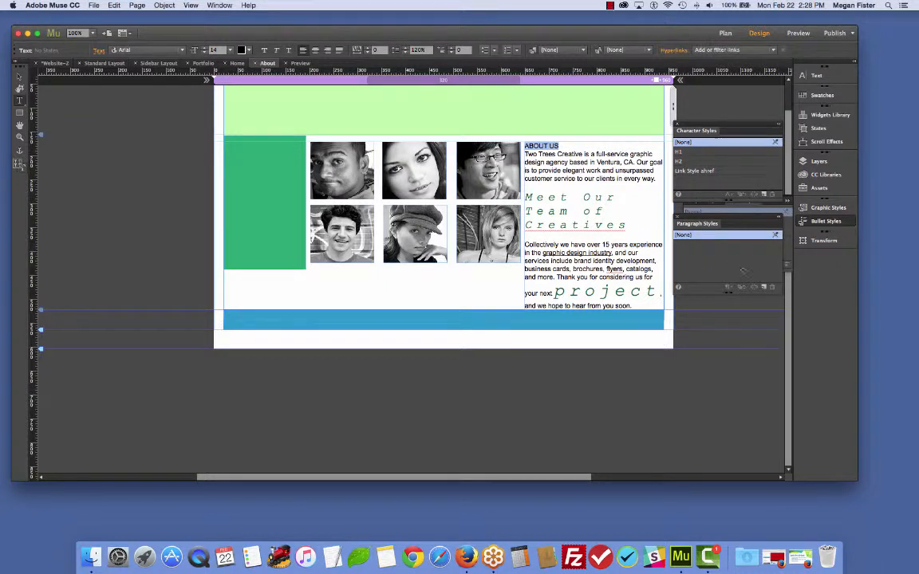
- Create a new paragraph style from the ABOUT US heading and name it H1 (for real)
left_click(765, 287)
double_click(698, 245)
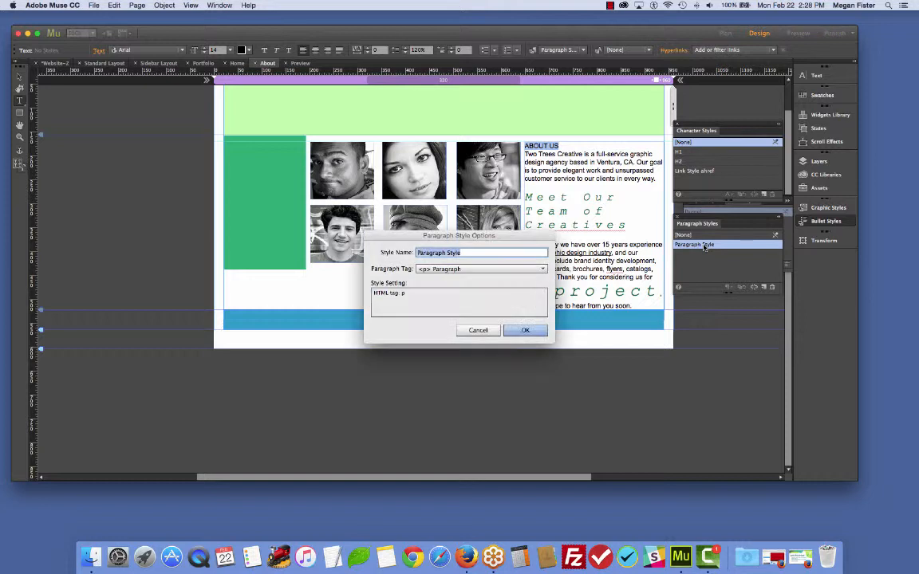
left_click(476, 254)
triple_click(460, 254)
type("H1 (for real)")
left_click(524, 330)
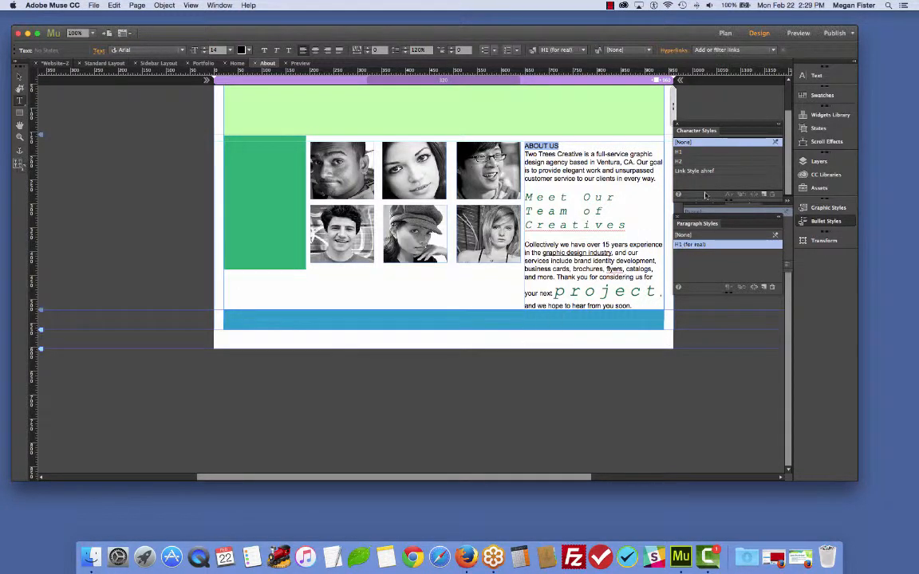
- Open the Text panel and reapply the H1 (for real) paragraph style to the ABOUT US heading
left_click(815, 75)
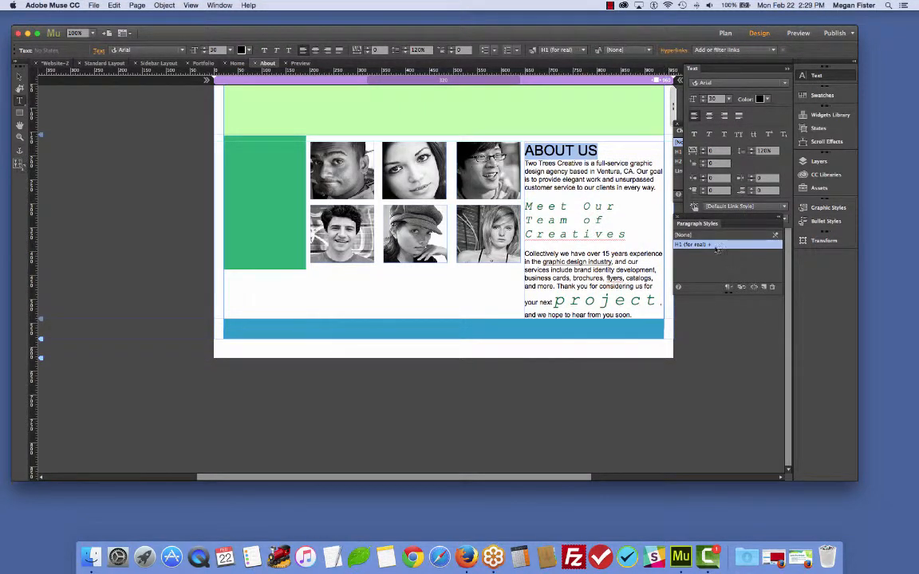
mouse_move(710, 247)
left_click(728, 237)
left_click(722, 245)
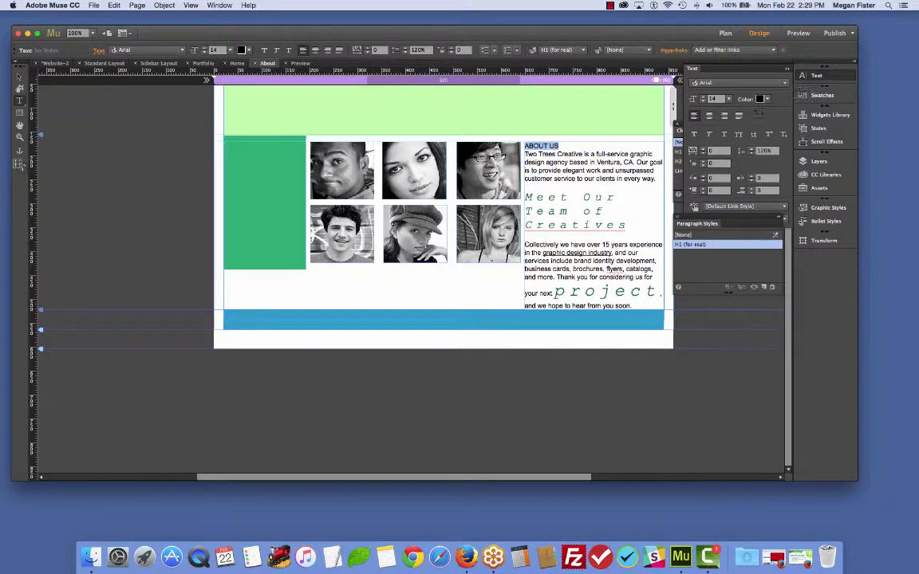
- Set the ABOUT US heading's font size to 36
left_click(728, 99)
left_click(735, 203)
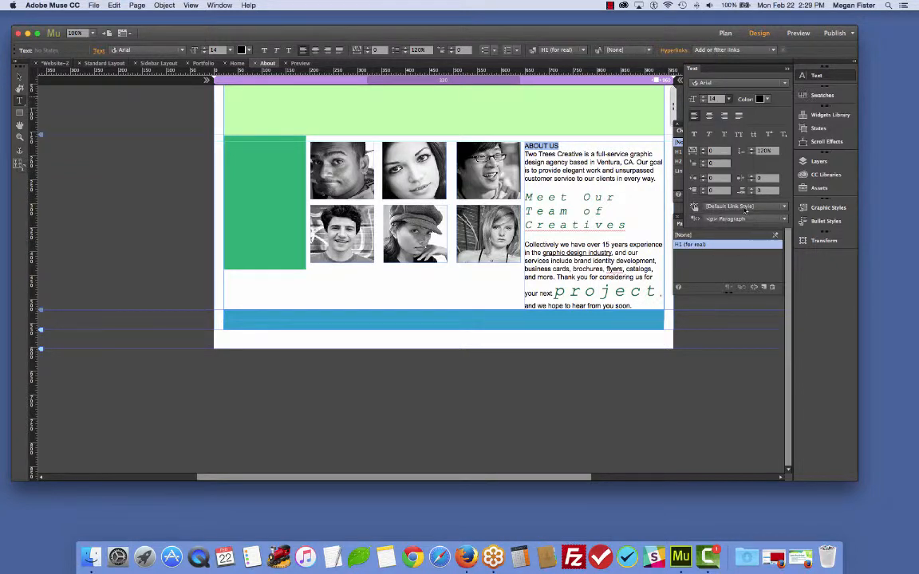
left_click(721, 247)
right_click(723, 247)
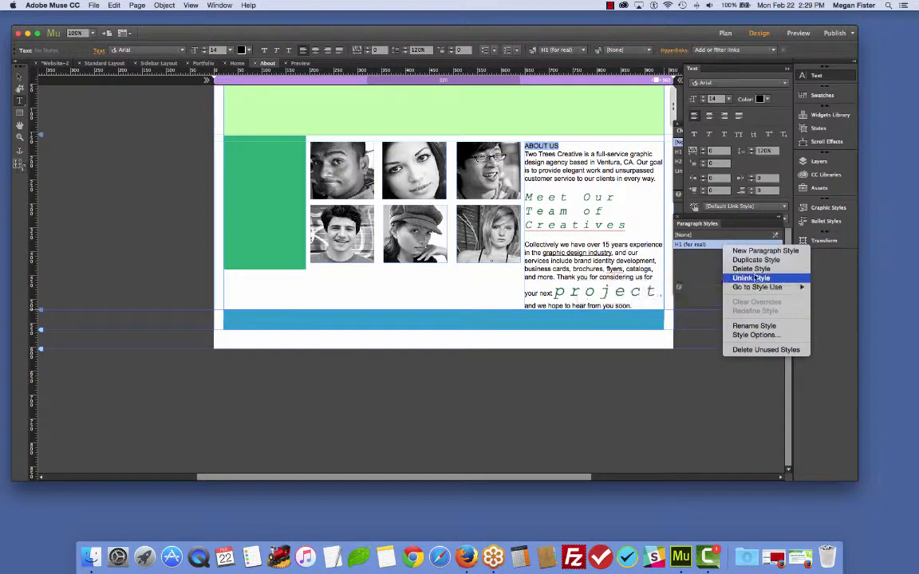
mouse_move(764, 291)
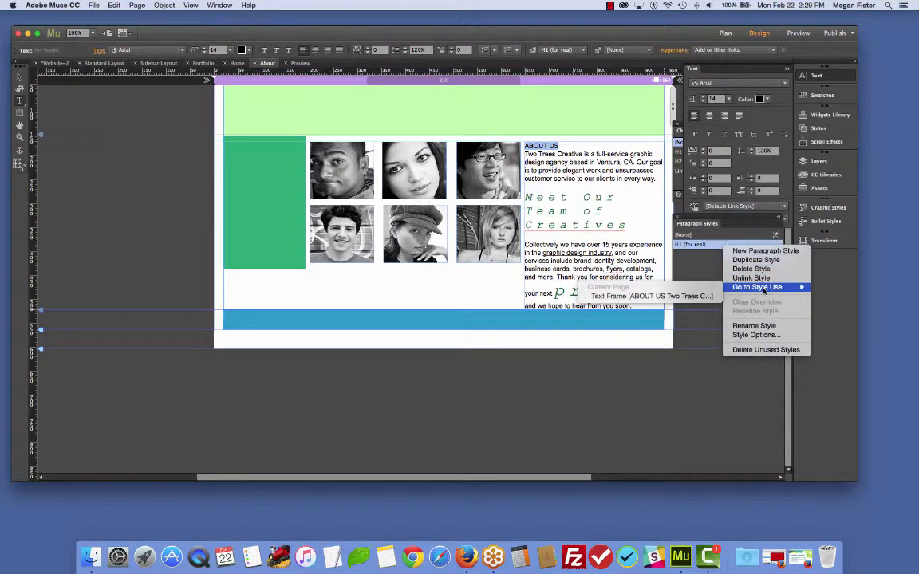
left_click(712, 260)
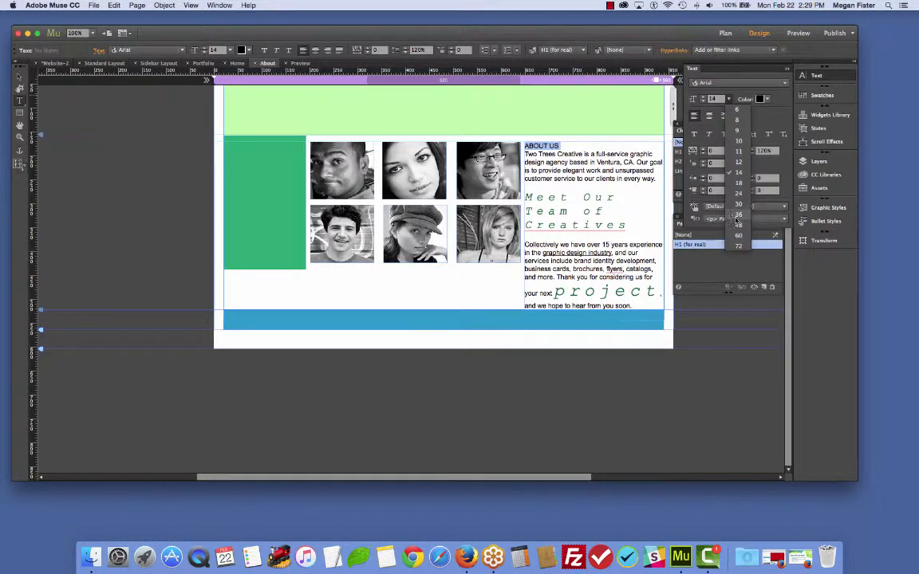
left_click(771, 243)
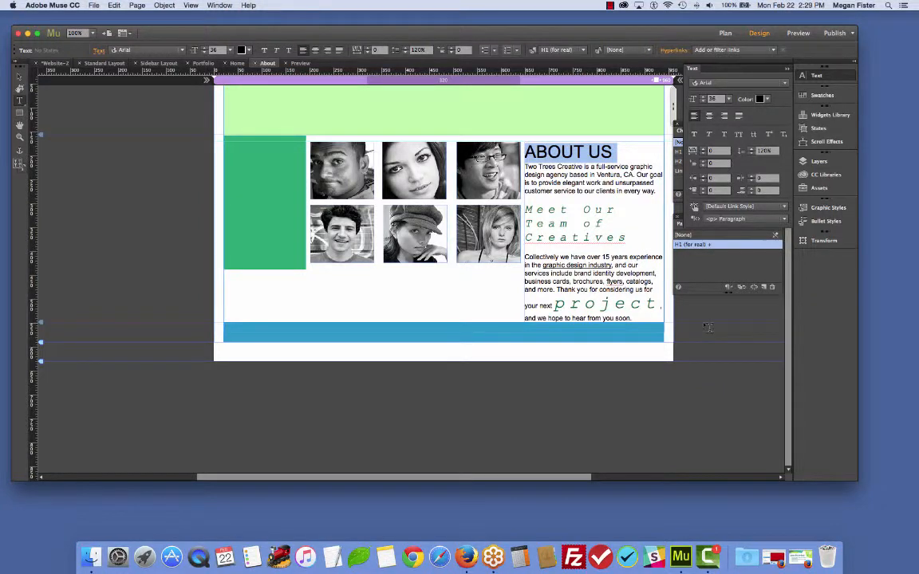
key("BackSpace")
key("super+z")
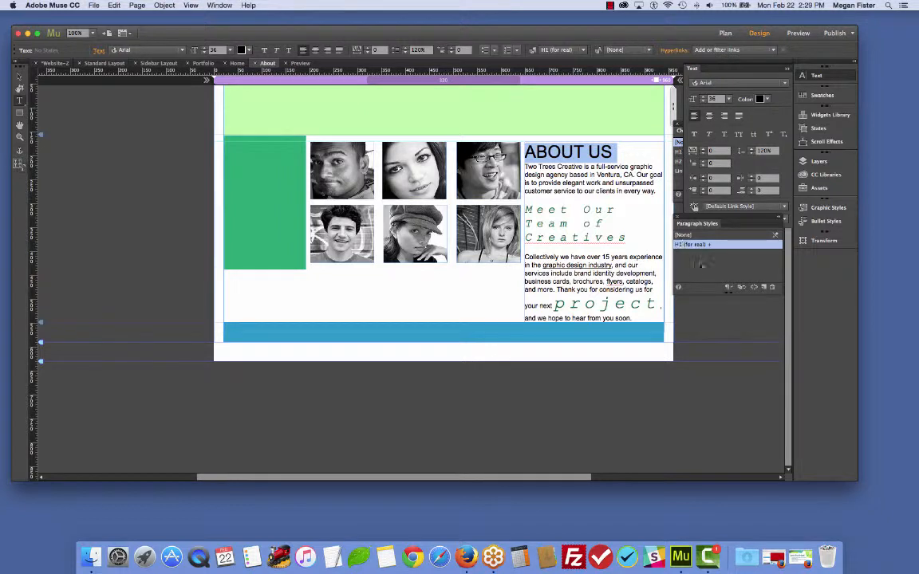
right_click(745, 250)
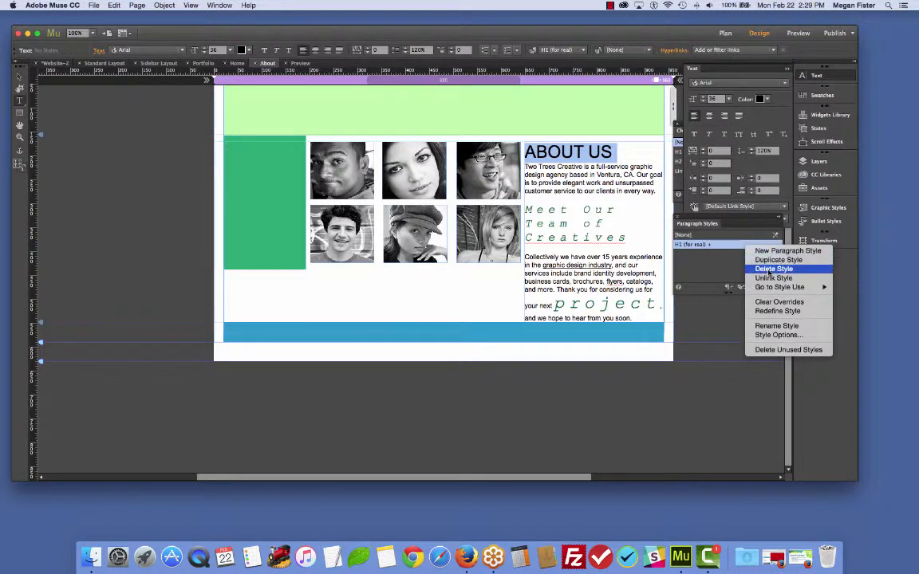
mouse_move(792, 292)
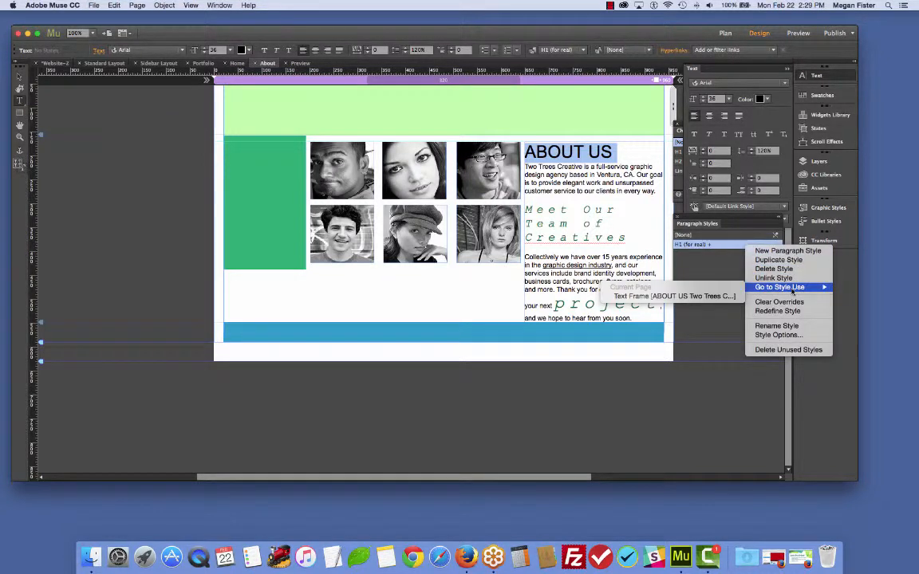
left_click(678, 296)
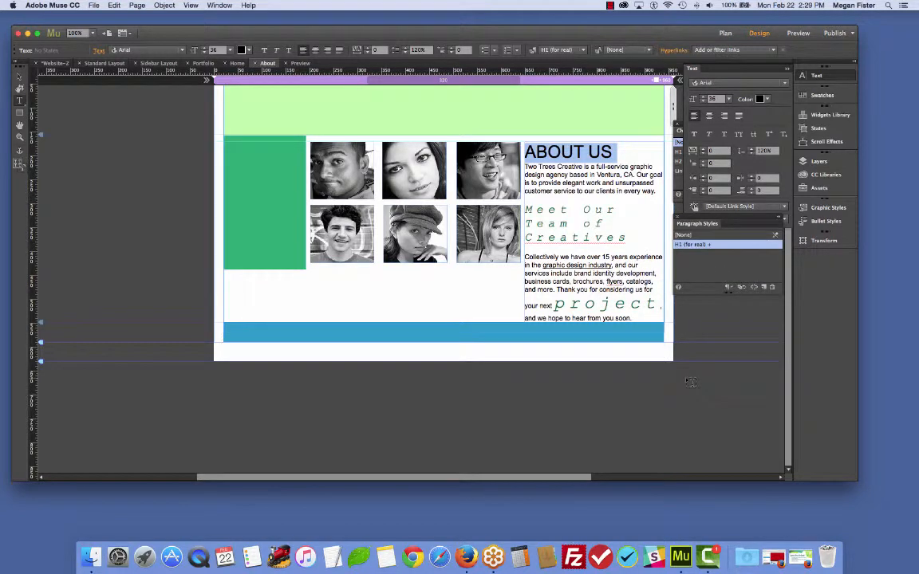
- Apply the H1 (for real) paragraph style to the intro paragraph and undo it
left_click(554, 193)
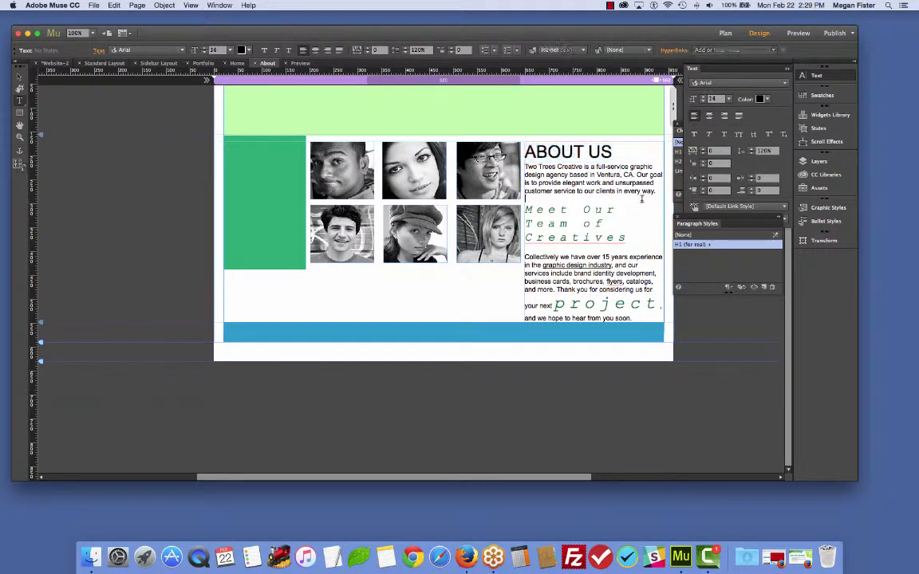
left_click(714, 248)
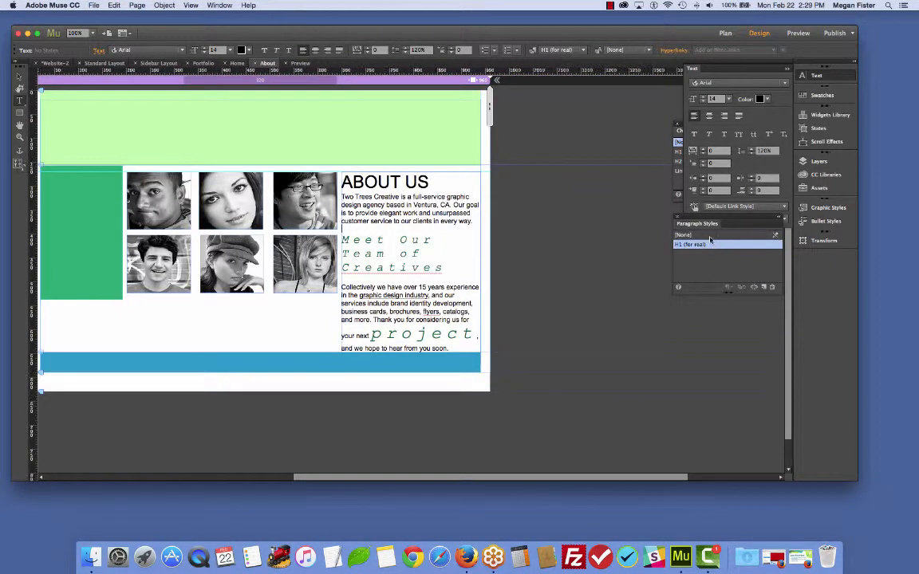
key("super+z")
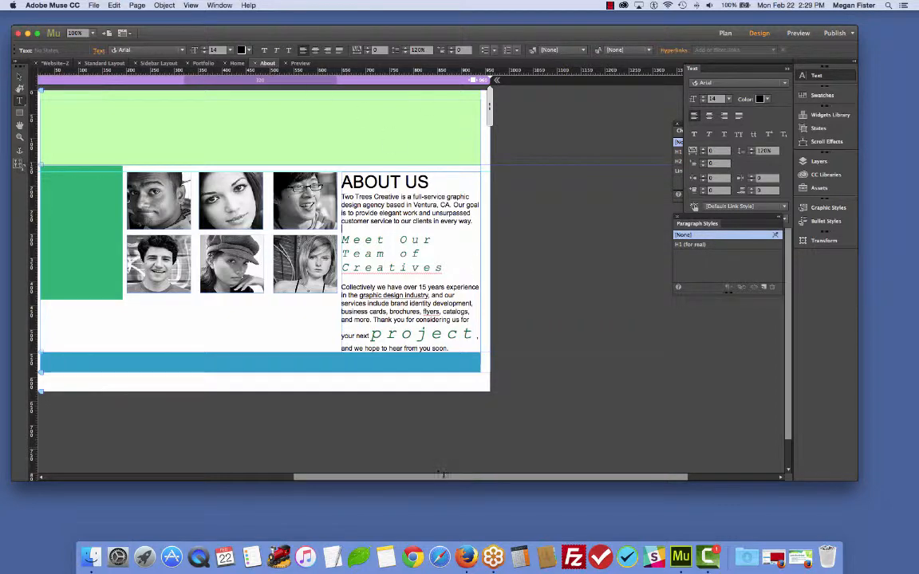
- Select the Meet Our Team of Creatives subheading and apply the H1 (for real) paragraph style to it
left_click_drag(296, 480, 213, 481)
left_click(735, 246)
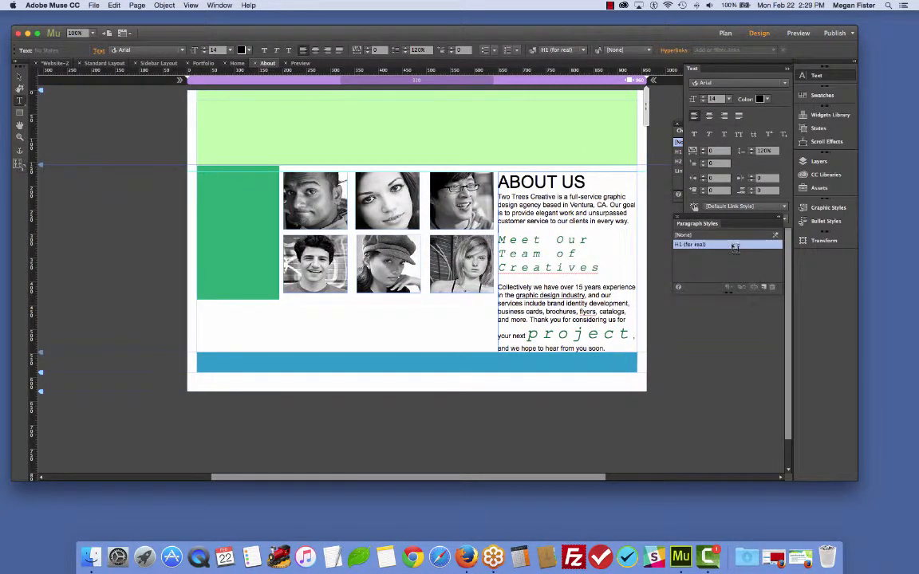
left_click(546, 181)
left_click_drag(498, 239, 609, 272)
left_click(731, 245)
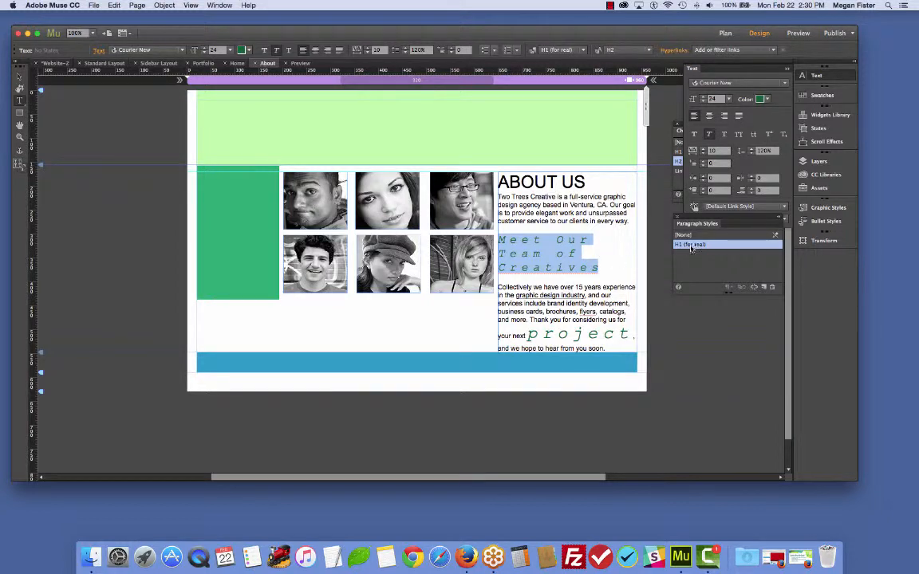
- Open the H1 (for real) paragraph style options and close them with OK
double_click(692, 248)
left_click(525, 330)
left_click(621, 248)
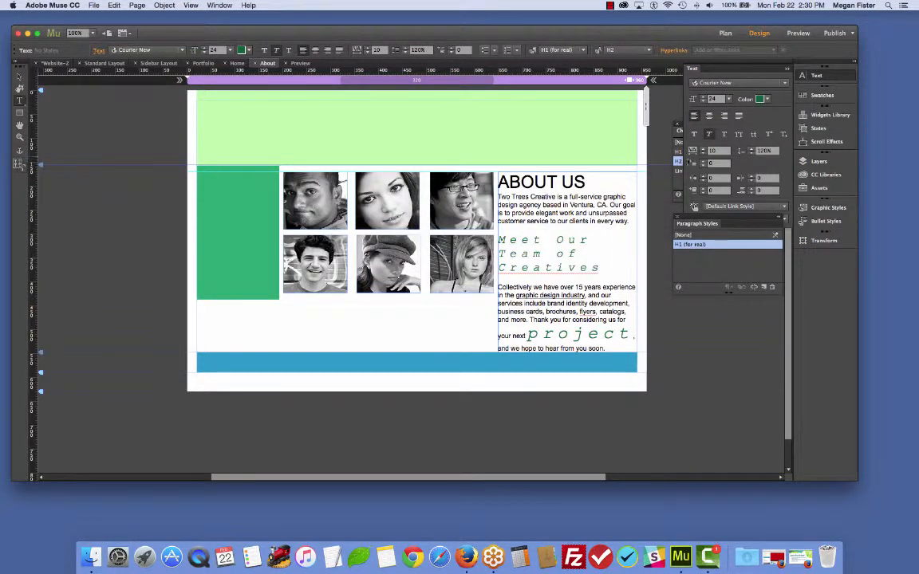
- Open the Character Styles panel and clear the character style from the Meet Our Team of Creatives subheading
left_click(676, 184)
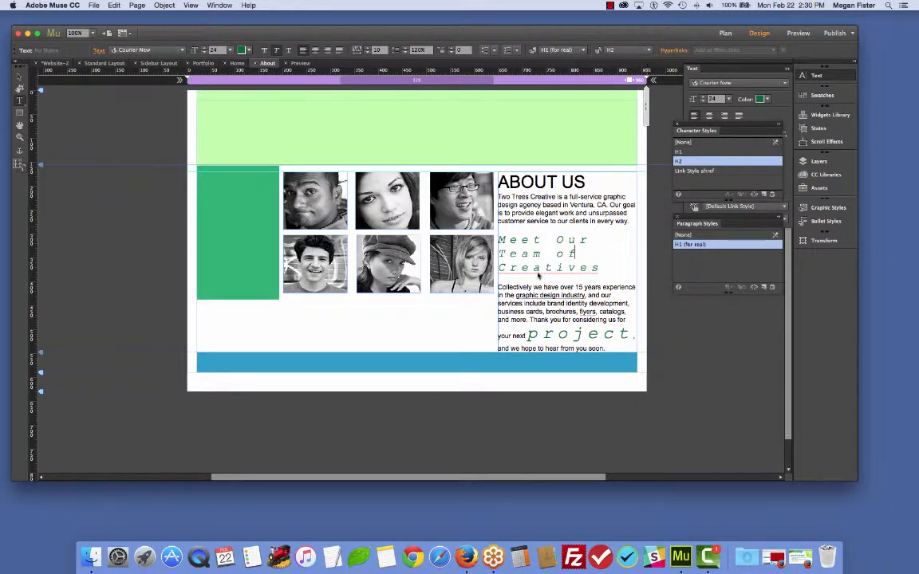
triple_click(514, 234)
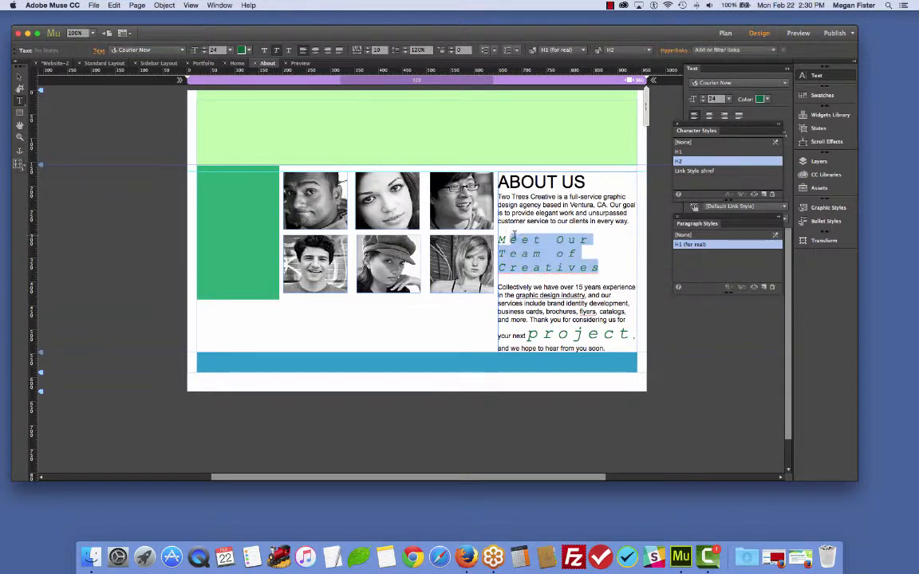
left_click_drag(515, 233, 486, 233)
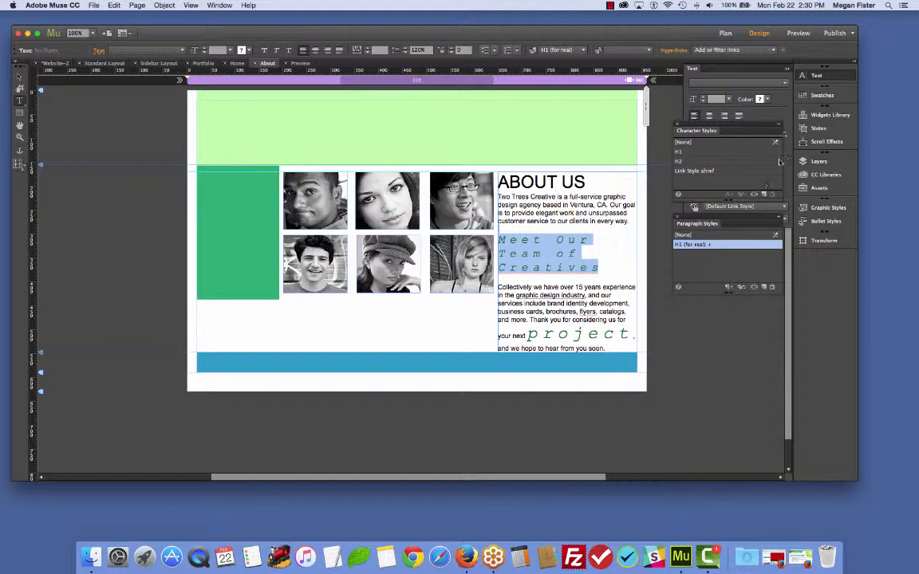
left_click(684, 142)
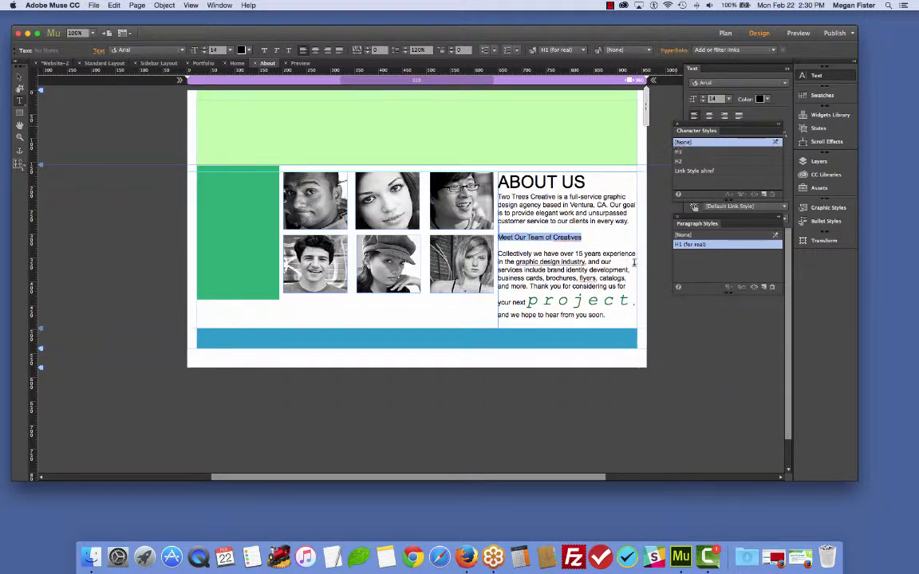
- Review the H1 (for real) paragraph style options and reselect the Meet Our Team of Creatives subheading
double_click(690, 244)
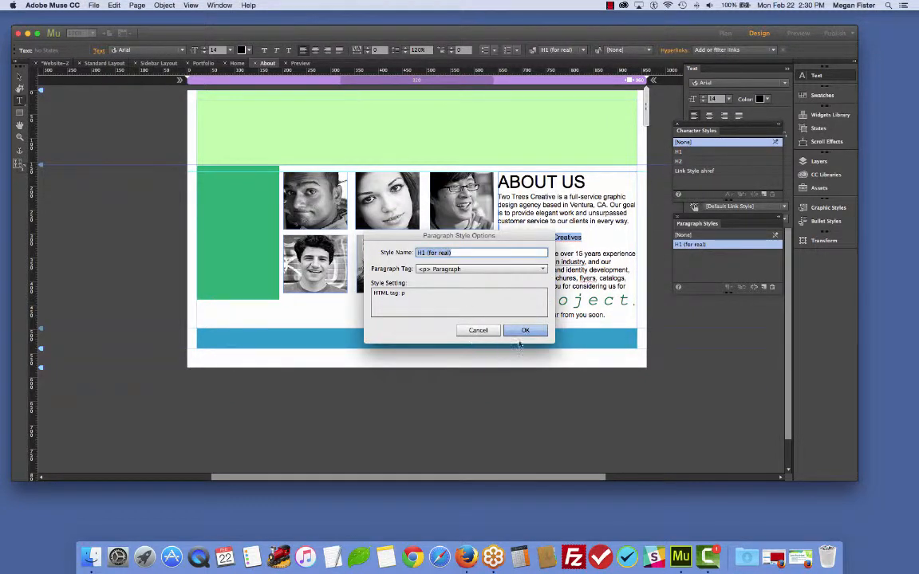
left_click(523, 331)
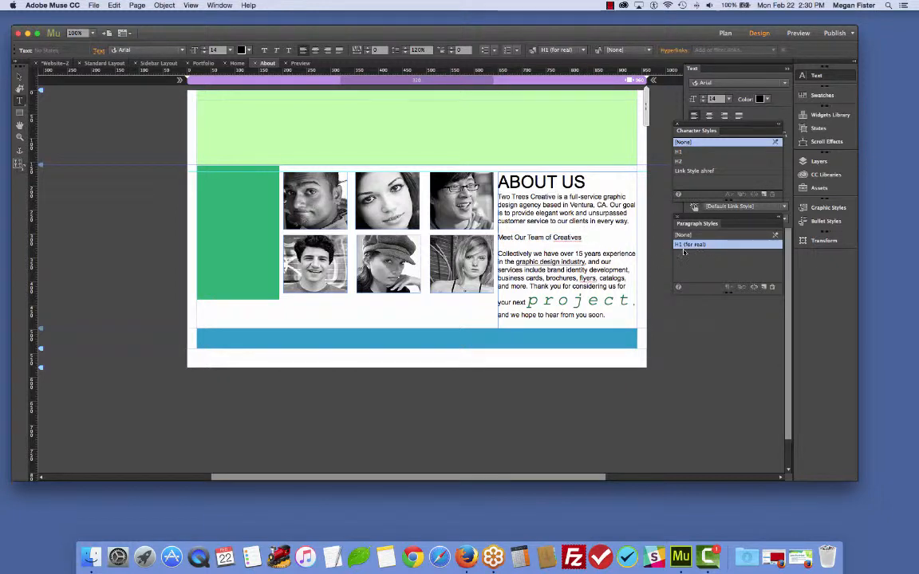
left_click_drag(583, 237, 499, 237)
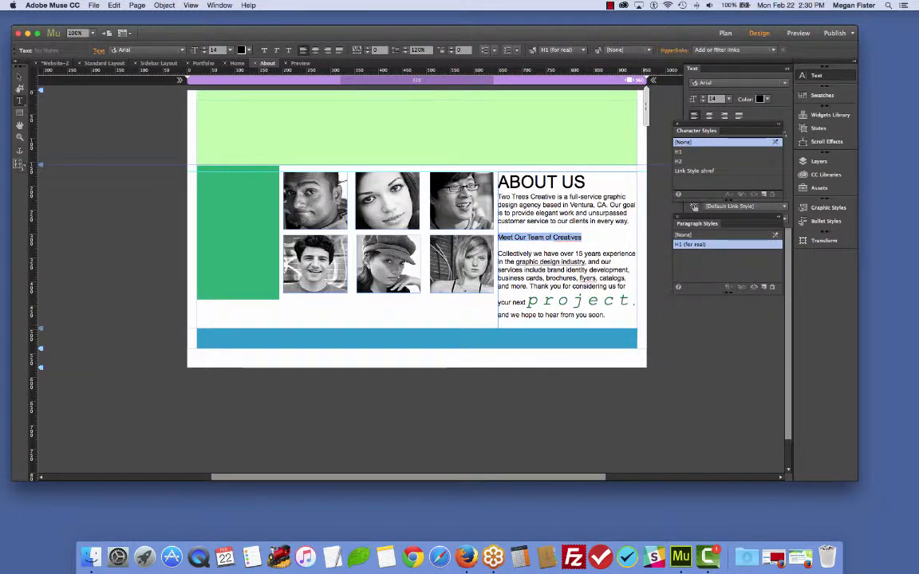
left_click(552, 242)
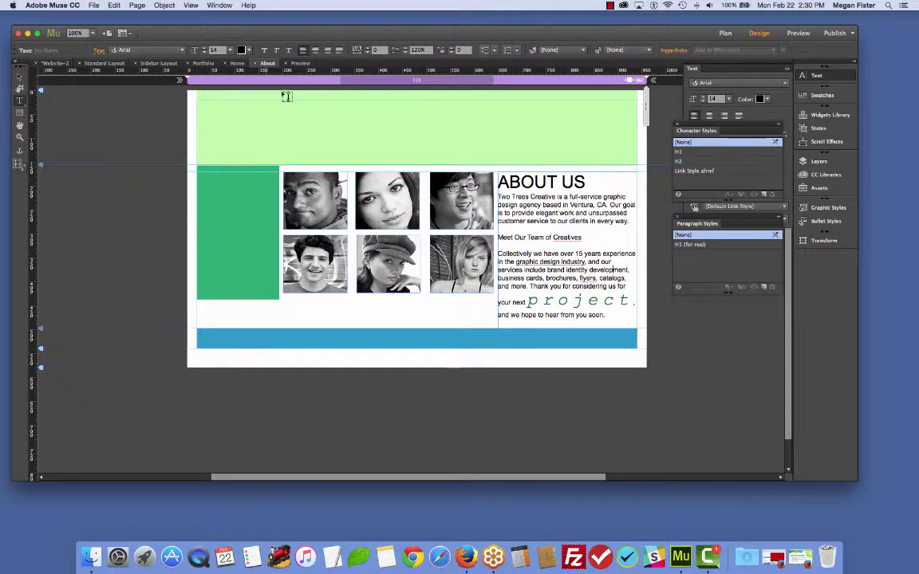
- Switch to Plan view and open the Home page for editing
left_click(725, 34)
left_click(758, 34)
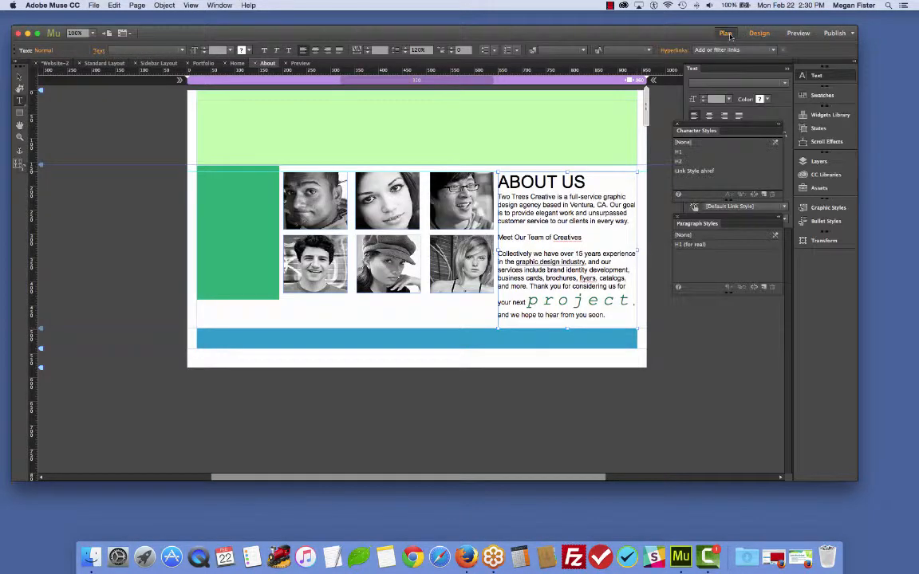
left_click(724, 34)
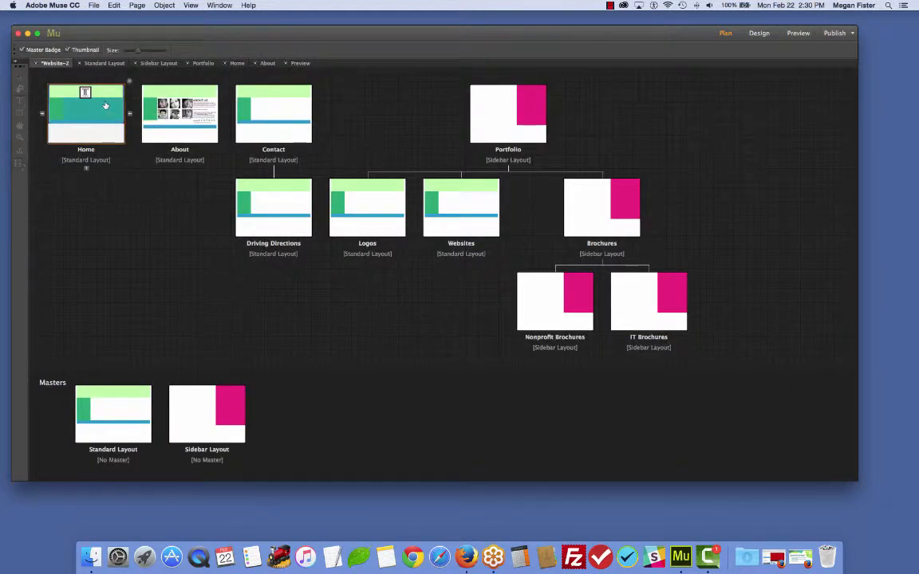
double_click(105, 106)
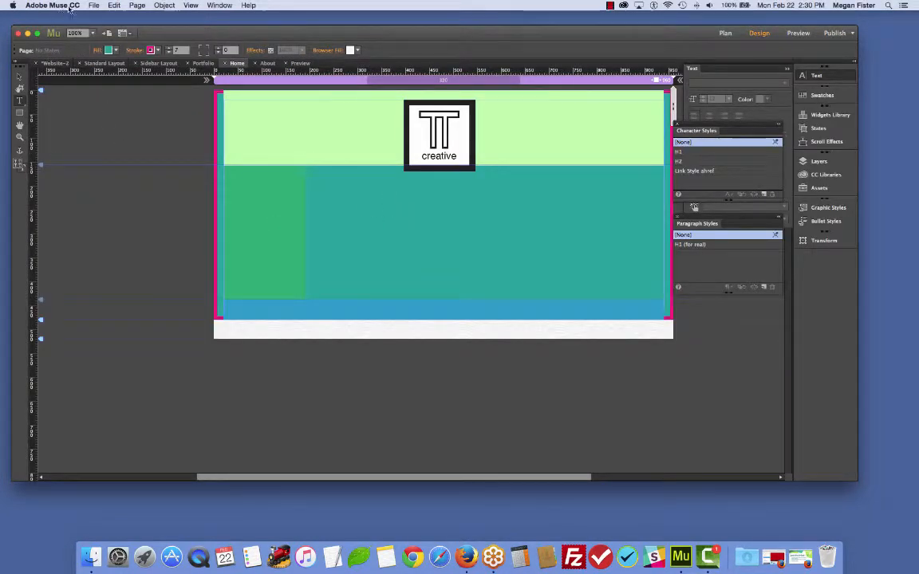
- Place front-hero.jpg on the Home page and position it just below the header band across the page width
left_click(100, 6)
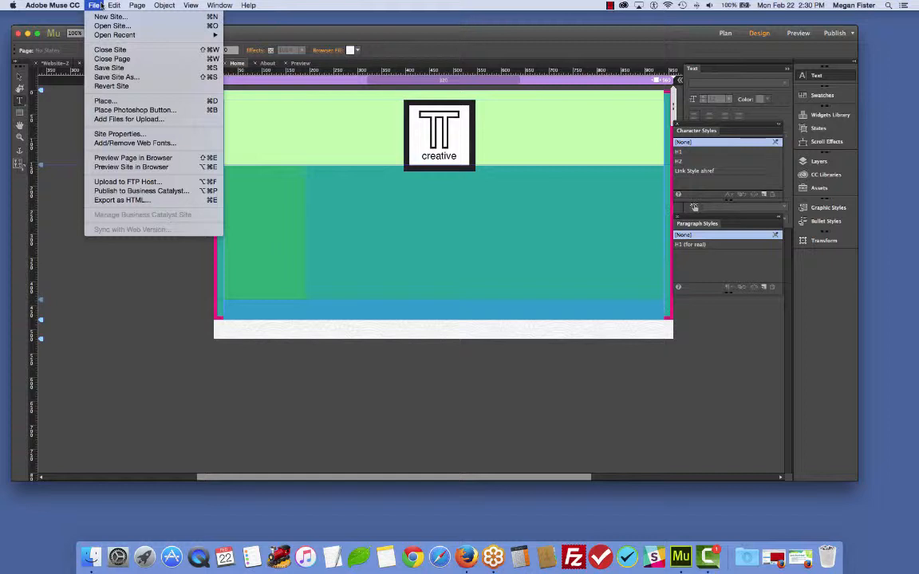
left_click(112, 102)
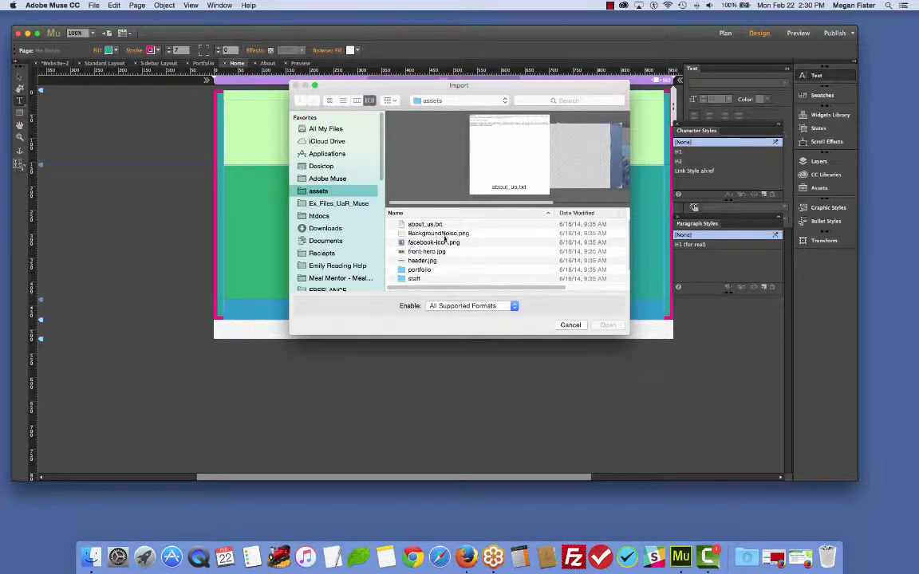
left_click(435, 252)
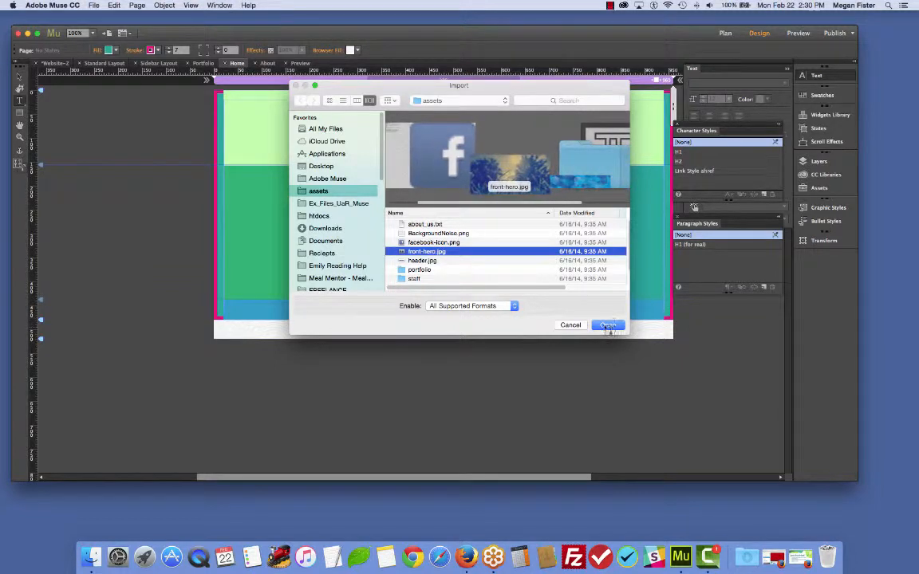
left_click(608, 325)
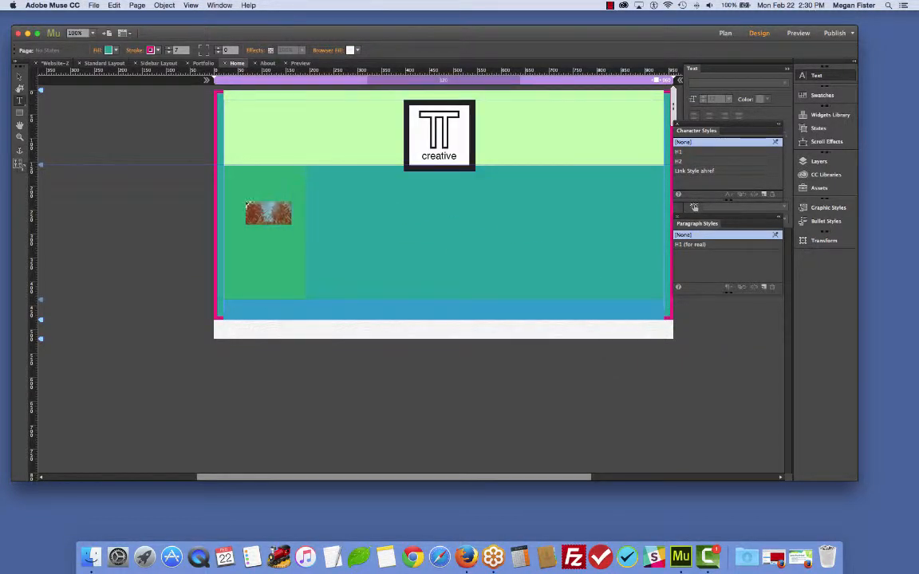
left_click(224, 166)
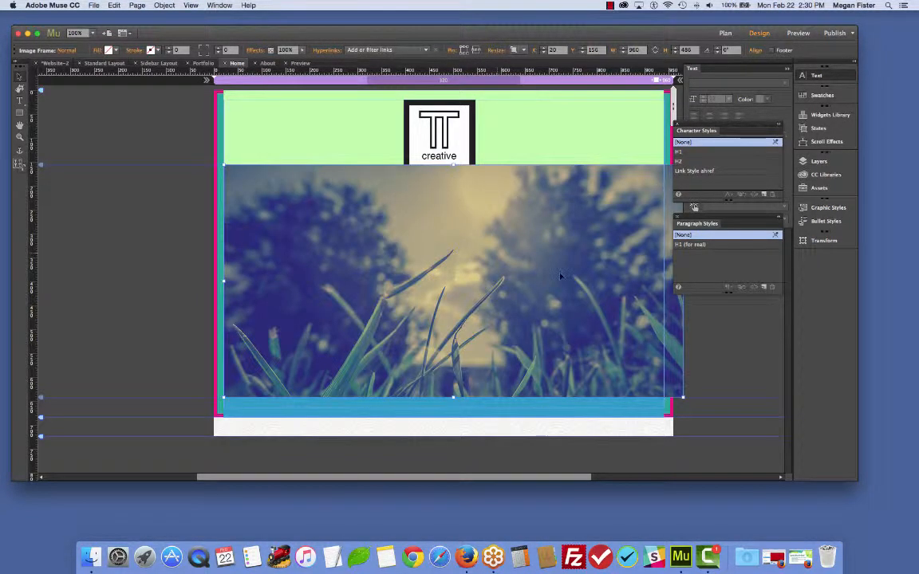
left_click_drag(539, 280, 537, 287)
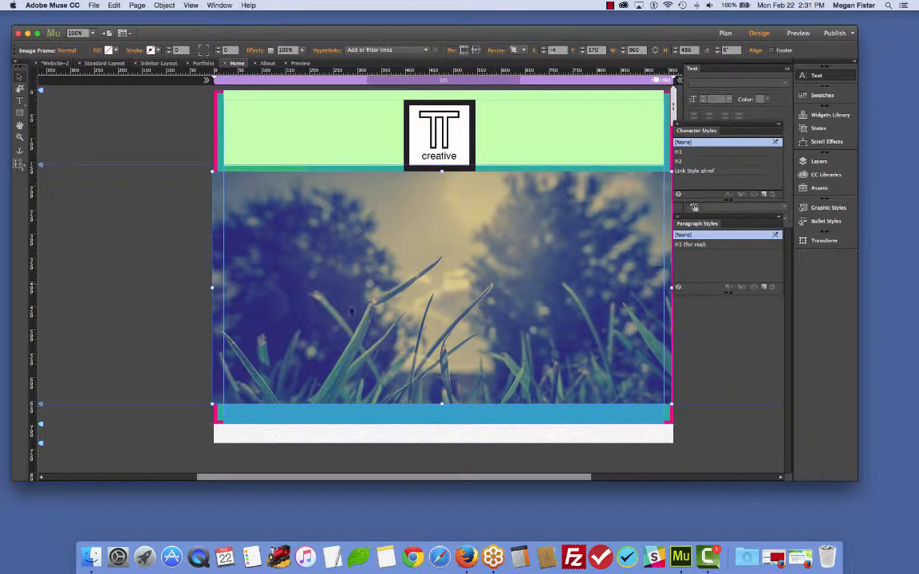
left_click_drag(383, 246, 381, 253)
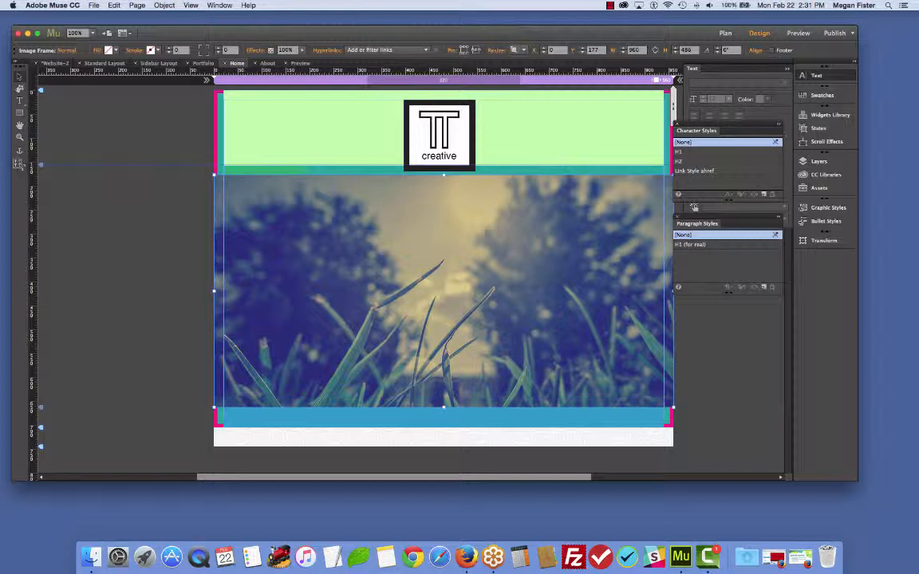
- Draw a rectangle about 198 × 136 px at the header's left and fill it with a tan colour sampled from the hero image
left_click(19, 112)
left_click_drag(251, 143, 345, 217)
left_click(113, 51)
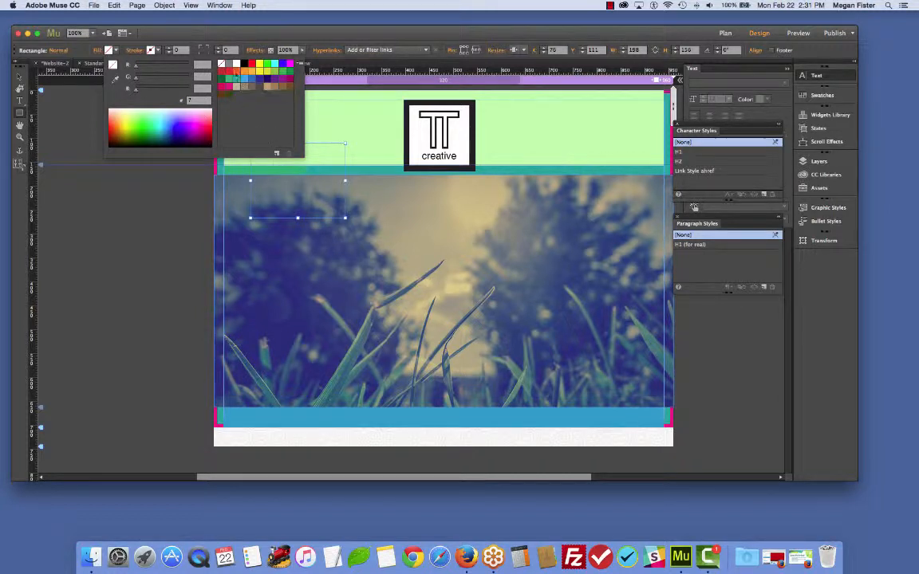
left_click(236, 63)
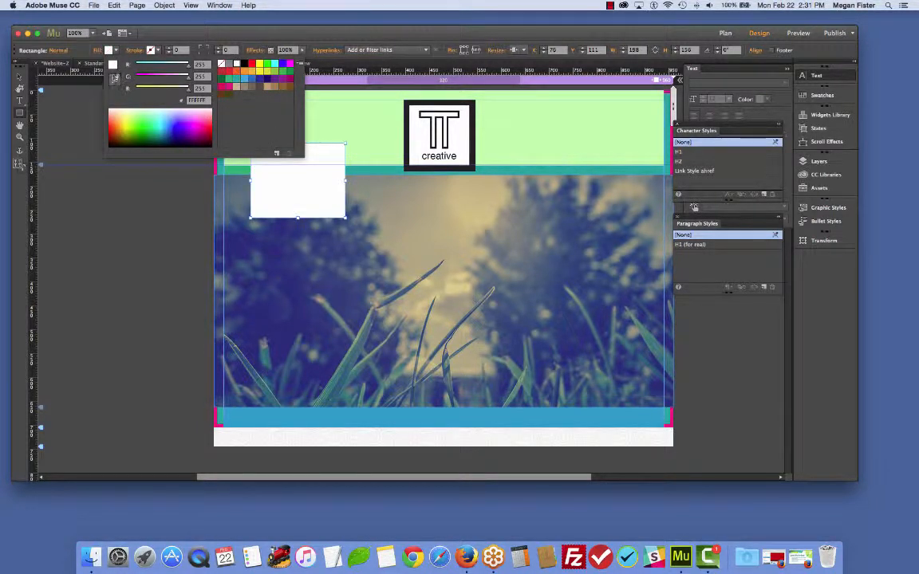
left_click(116, 79)
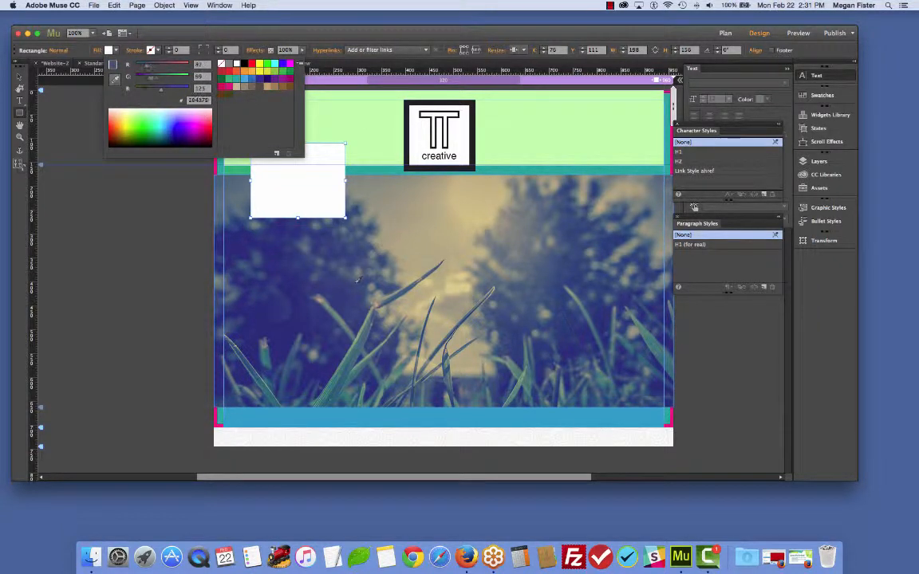
left_click(348, 300)
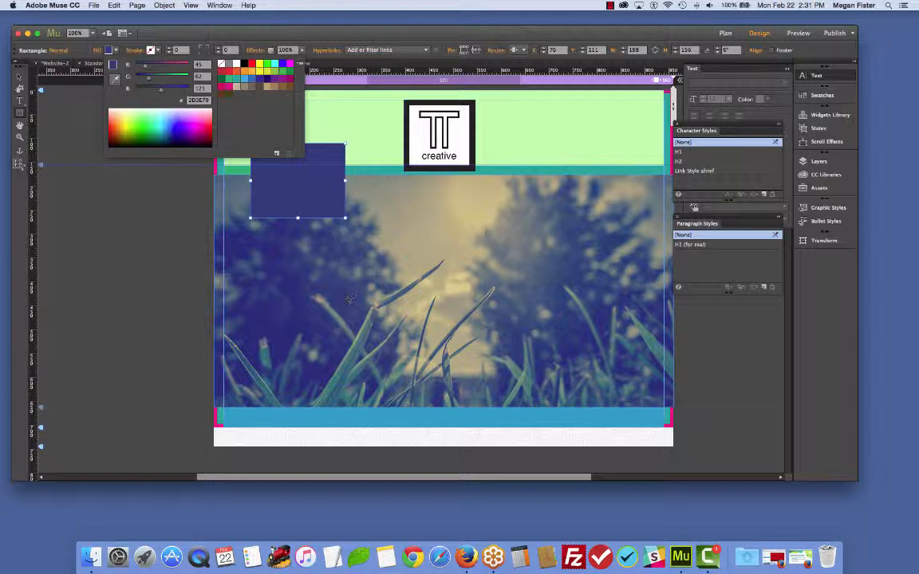
left_click(115, 78)
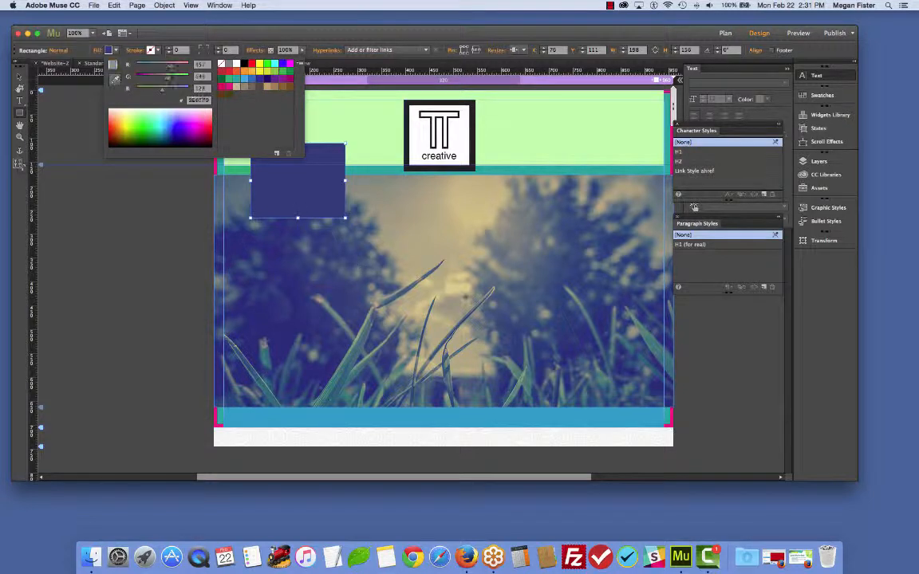
left_click(434, 242)
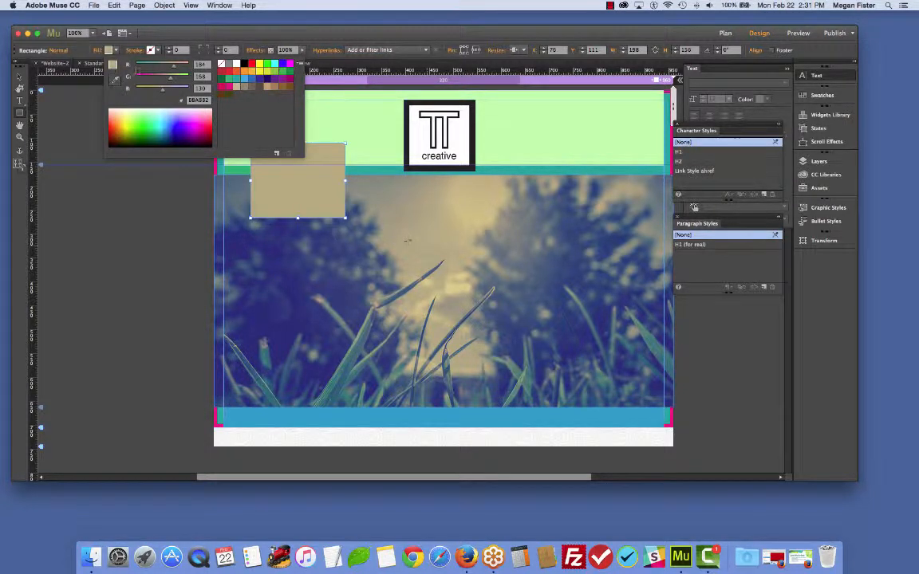
left_click(406, 303)
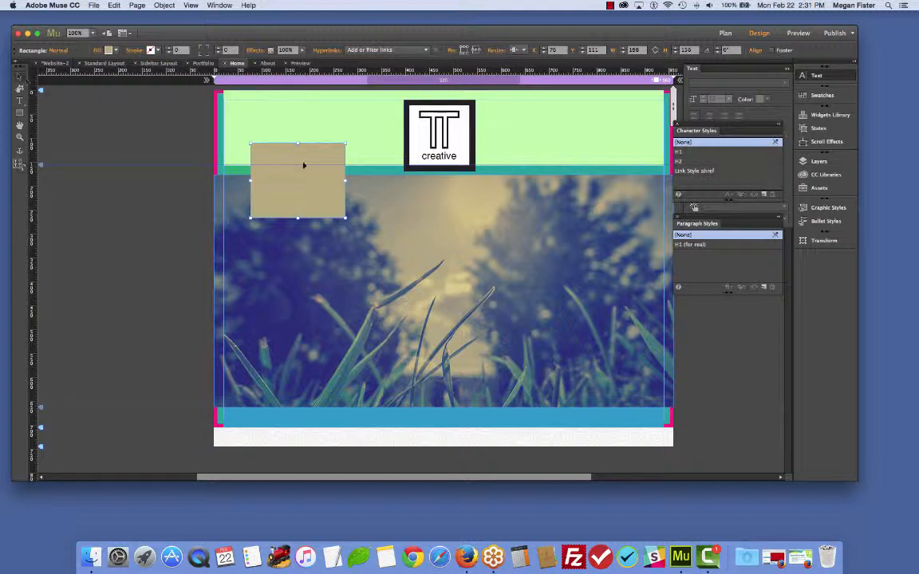
- Resize the tan rectangle to about 146 × 64 px inside the header's left side
left_click_drag(303, 166, 278, 142)
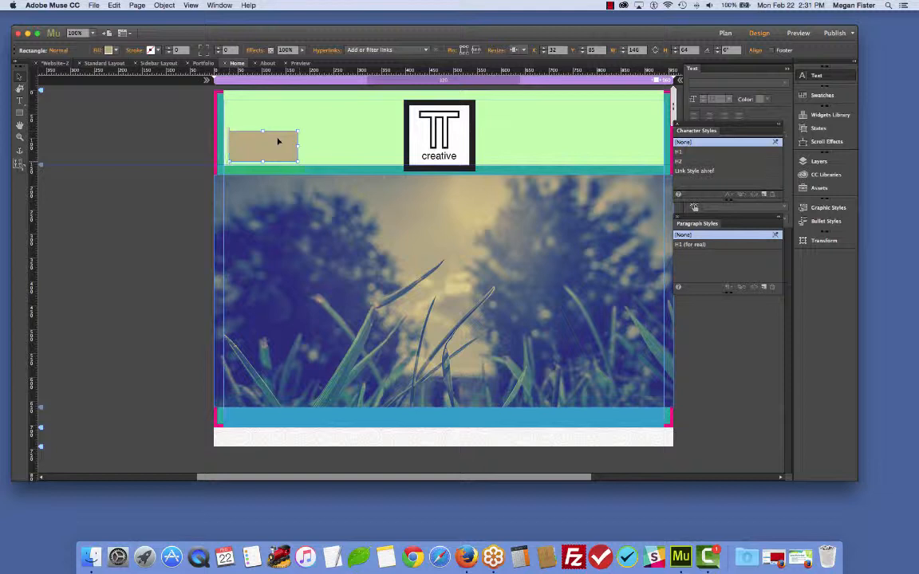
left_click(59, 140)
left_click(273, 146)
left_click(350, 246)
left_click(170, 218)
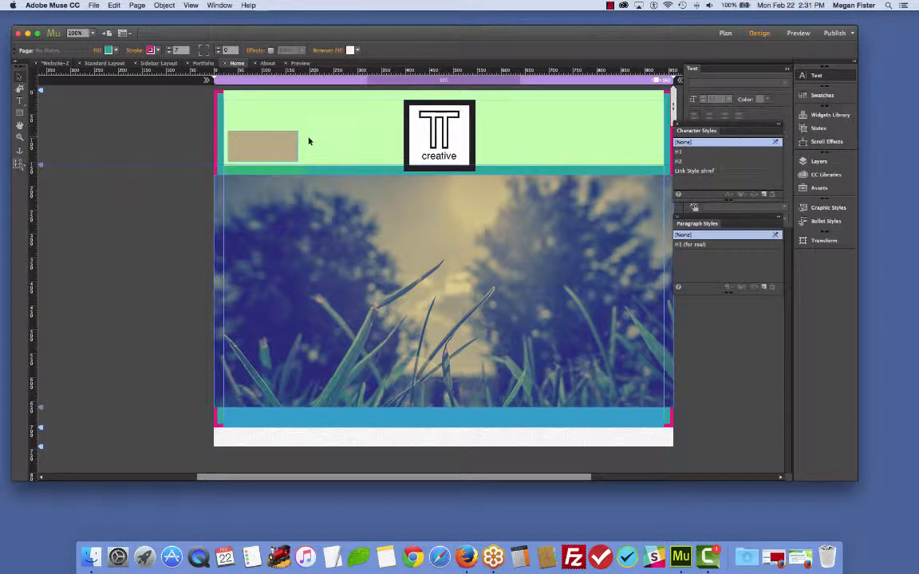
- Try to save the tan rectangle's fill colour as a new swatch
left_click(288, 149)
left_click(110, 49)
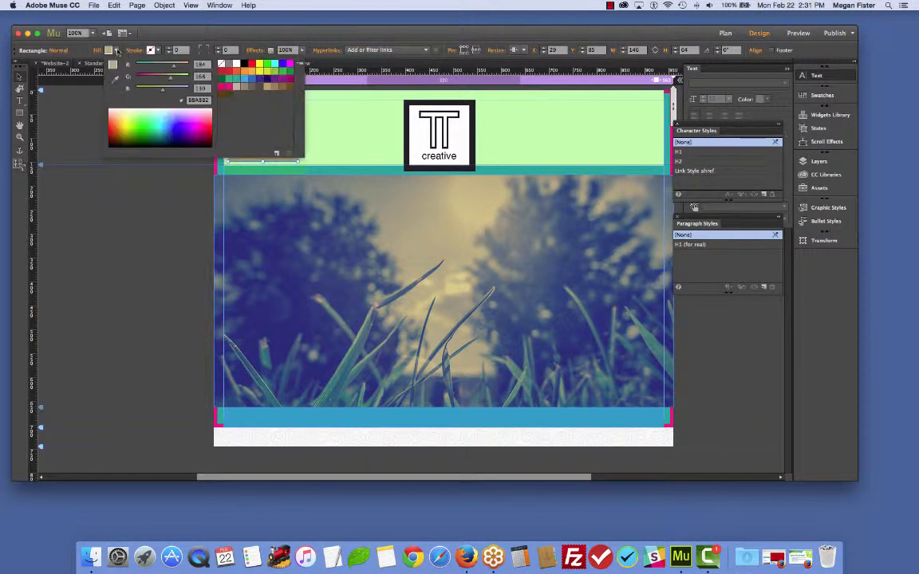
left_click(277, 155)
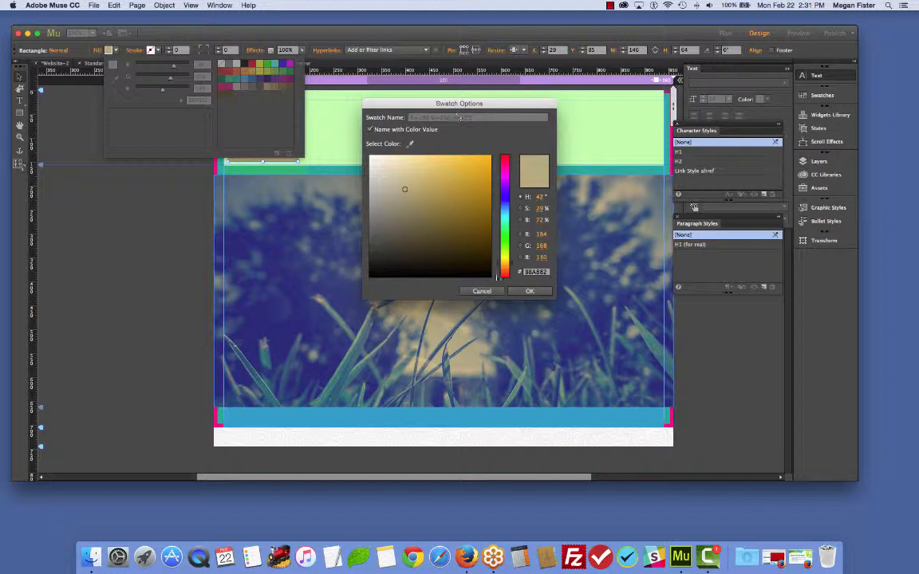
left_click(484, 293)
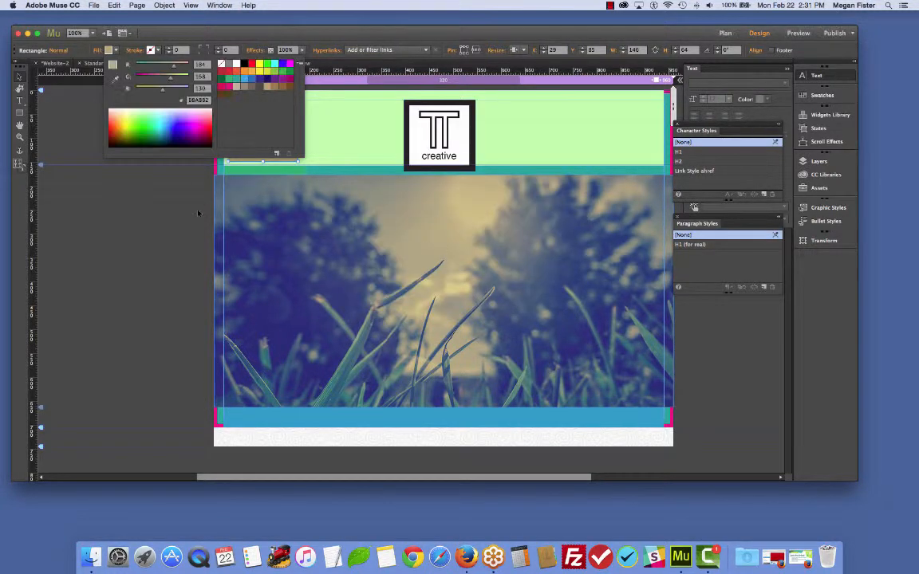
left_click(180, 164)
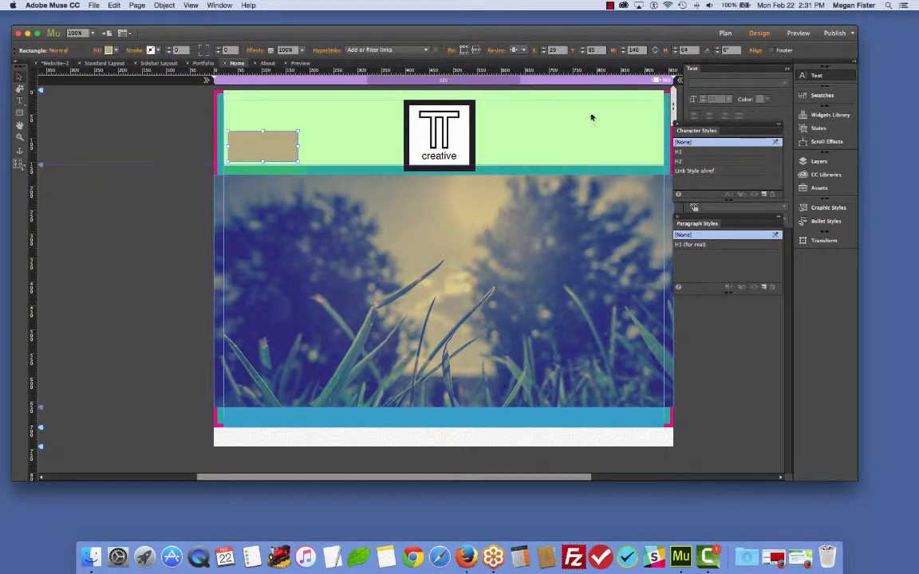
left_click(100, 254)
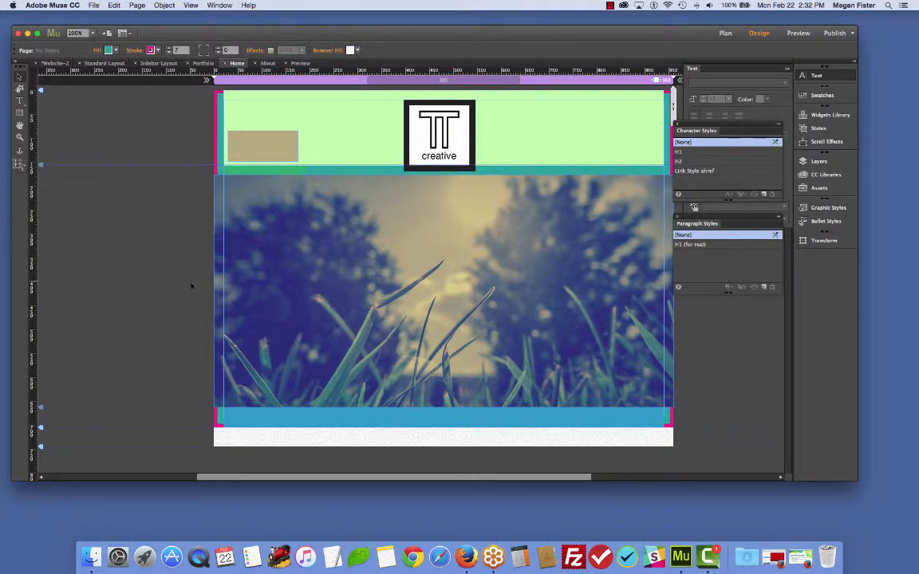
left_click(610, 5)
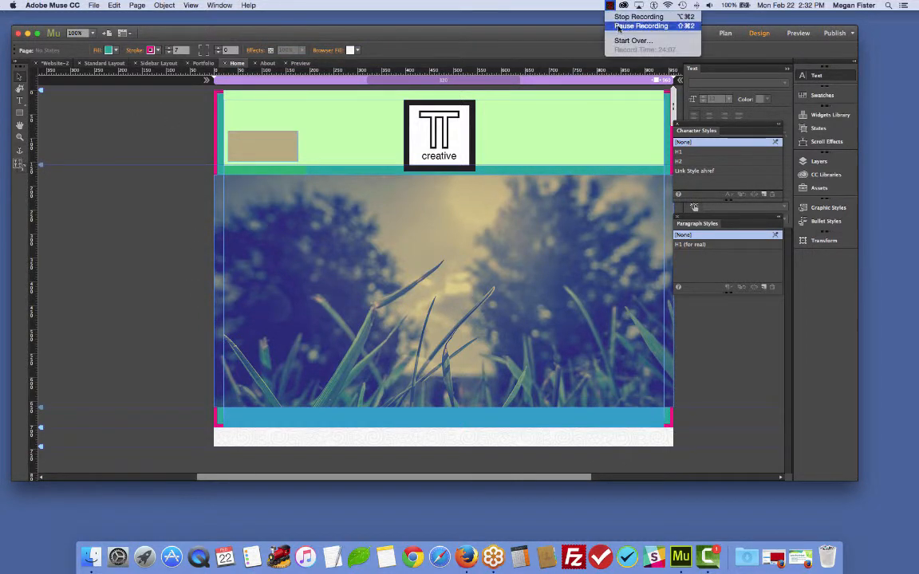